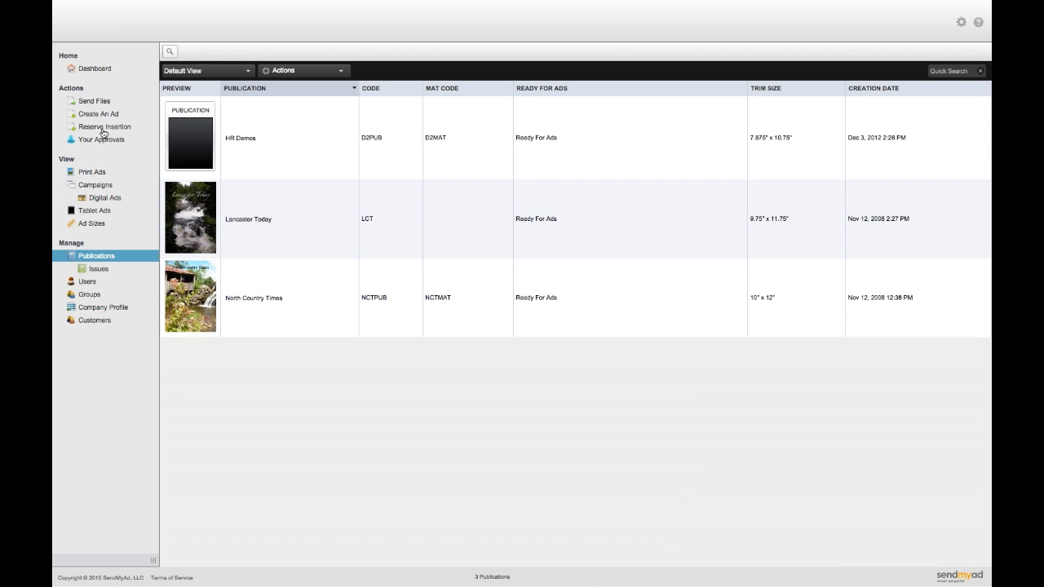
- Start adding a new publication named Webinar with the code WNR
left_click(89, 258)
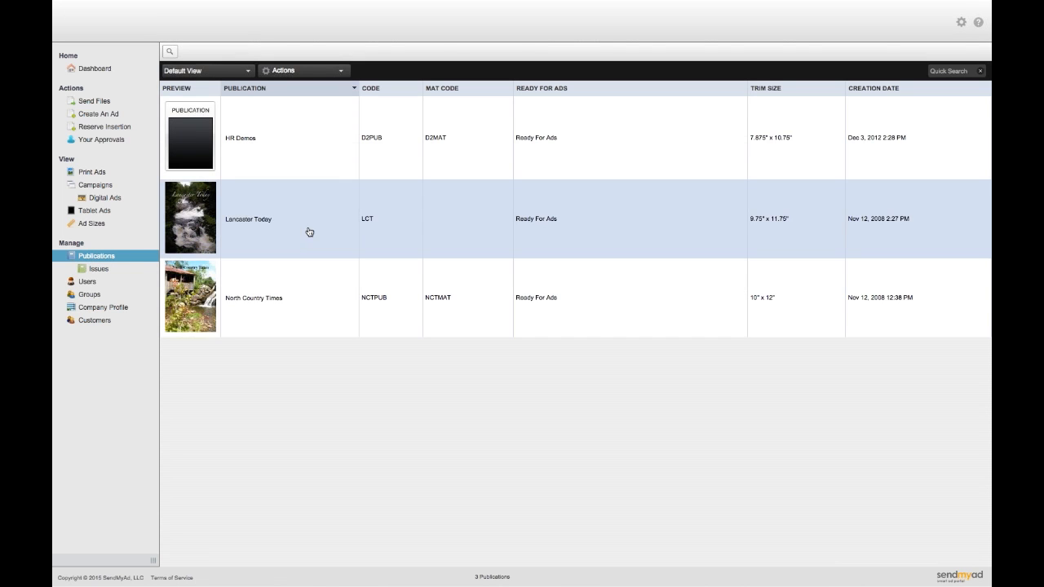
left_click(336, 71)
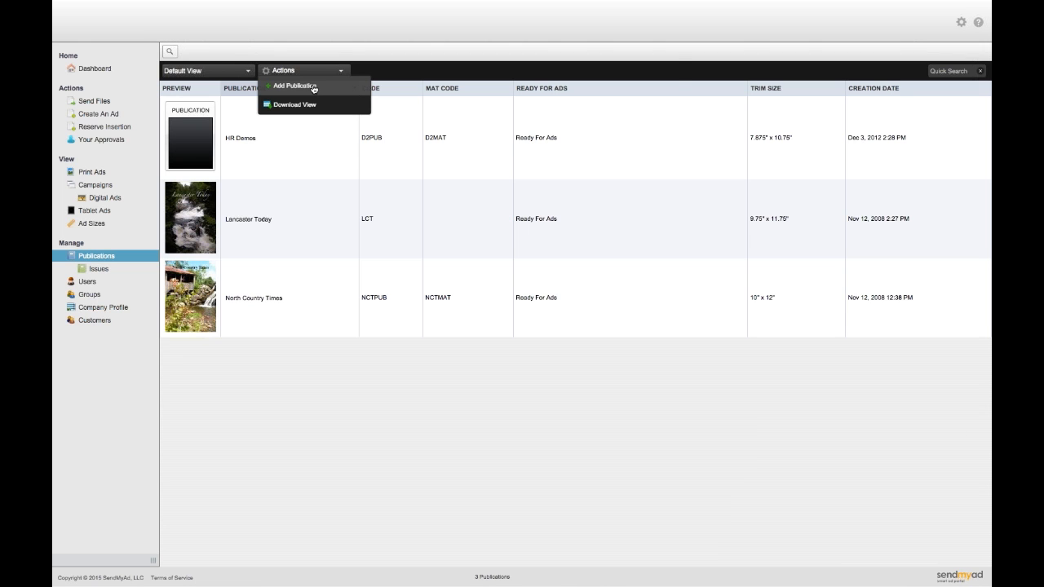
left_click(314, 86)
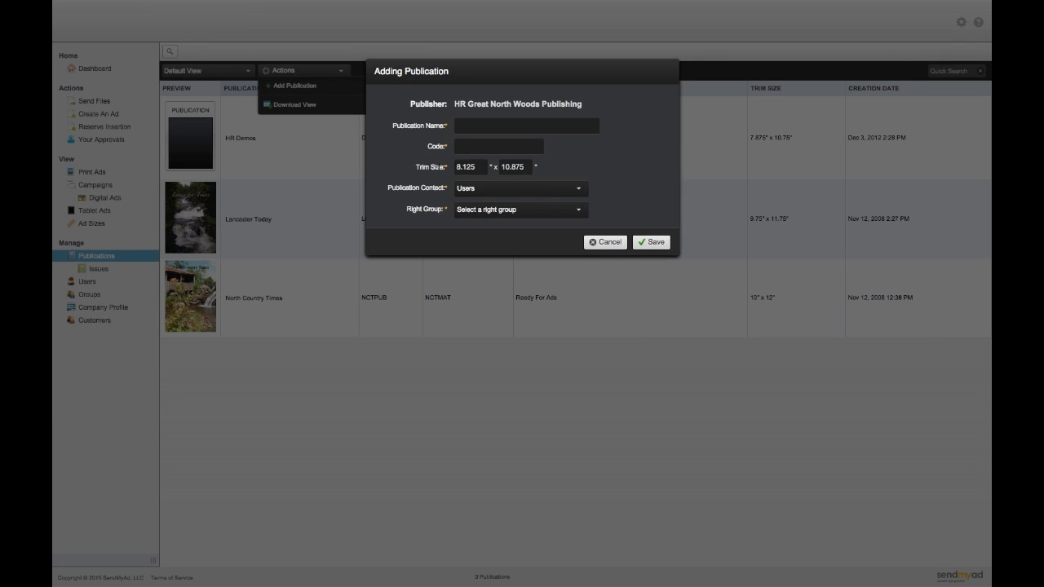
left_click(476, 127)
type("Webinar")
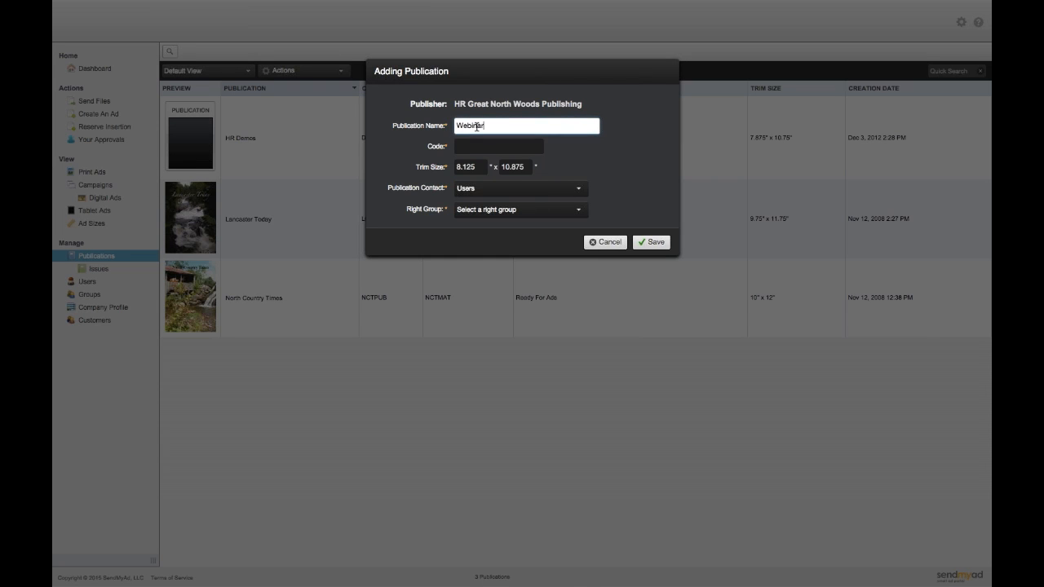
key("Tab")
type("WNP")
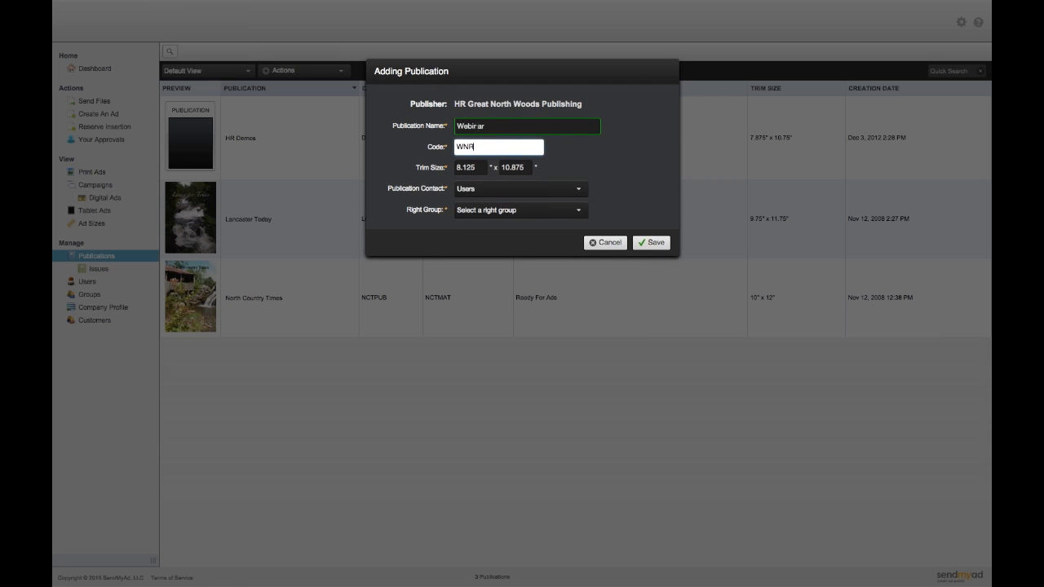
left_click(569, 170)
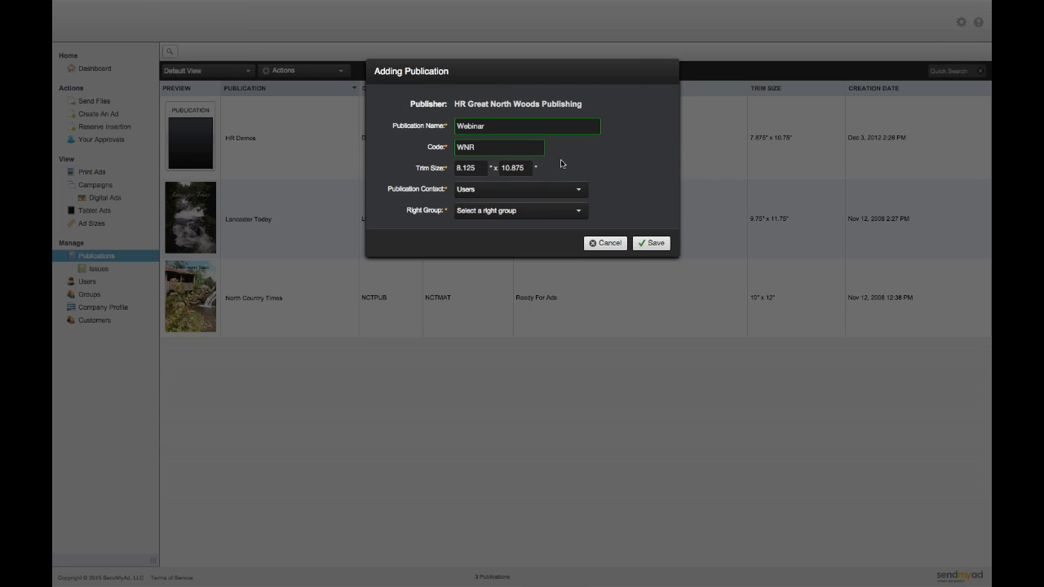
- Assign the last listed user as publication contact and Editorial as the right group, and save the new publication
left_click(522, 190)
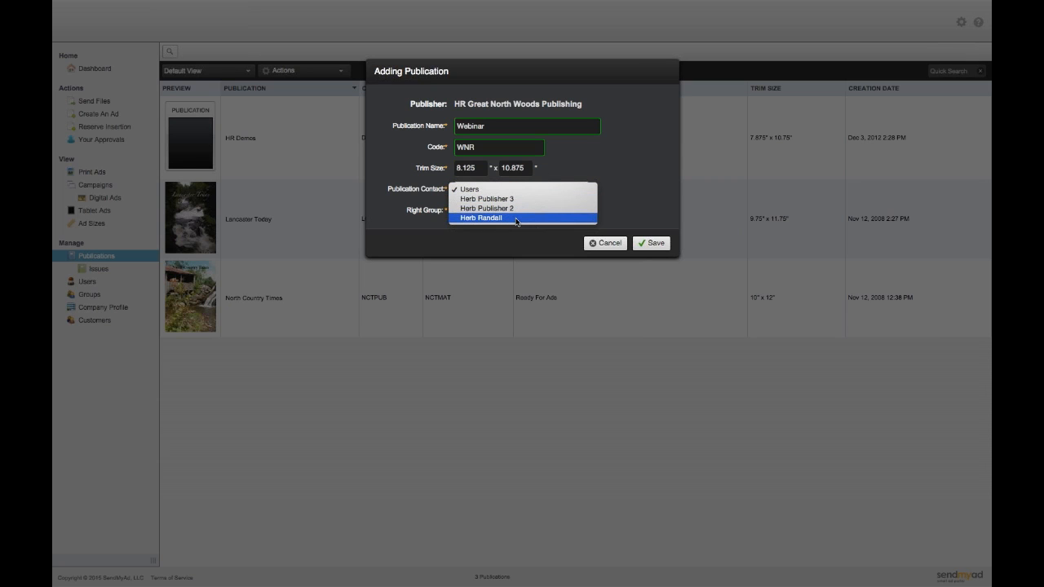
left_click(517, 218)
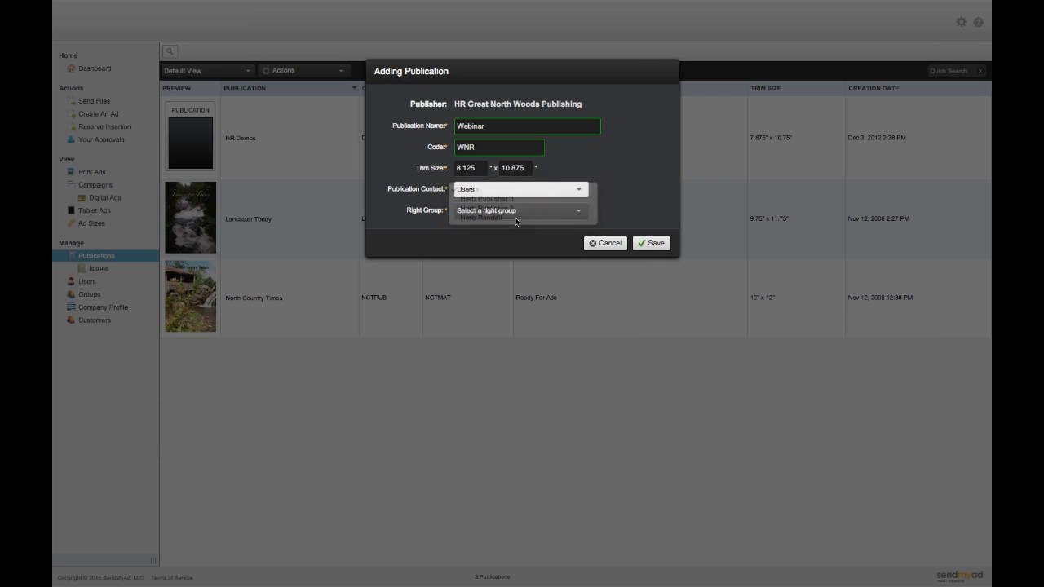
left_click(625, 200)
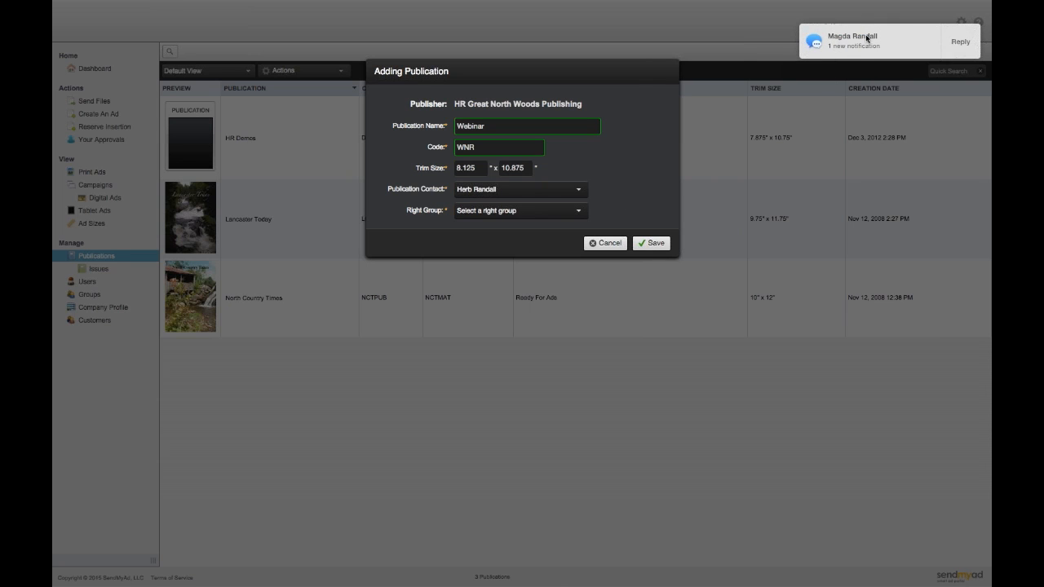
mouse_move(883, 32)
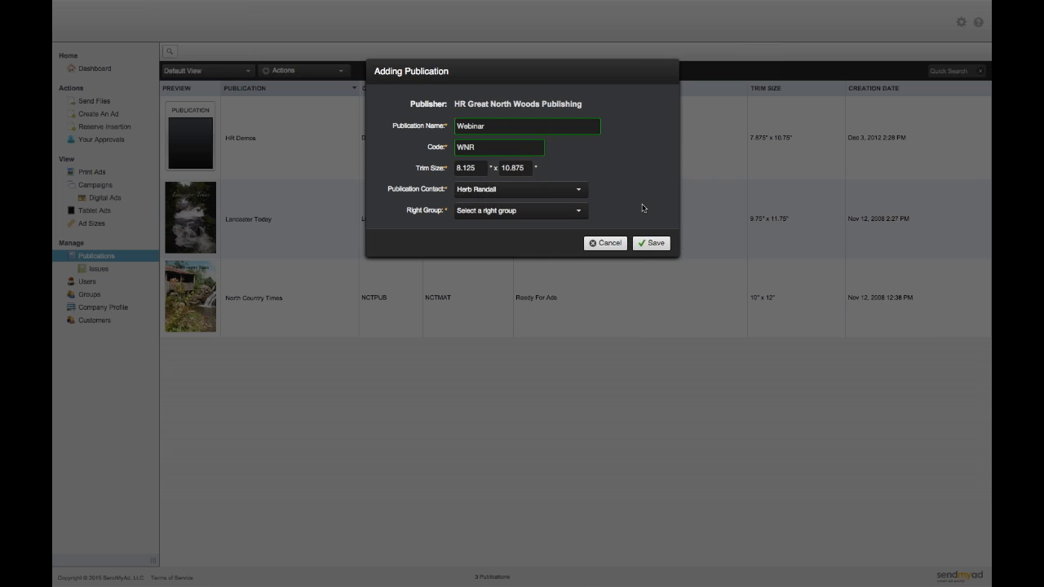
left_click(564, 213)
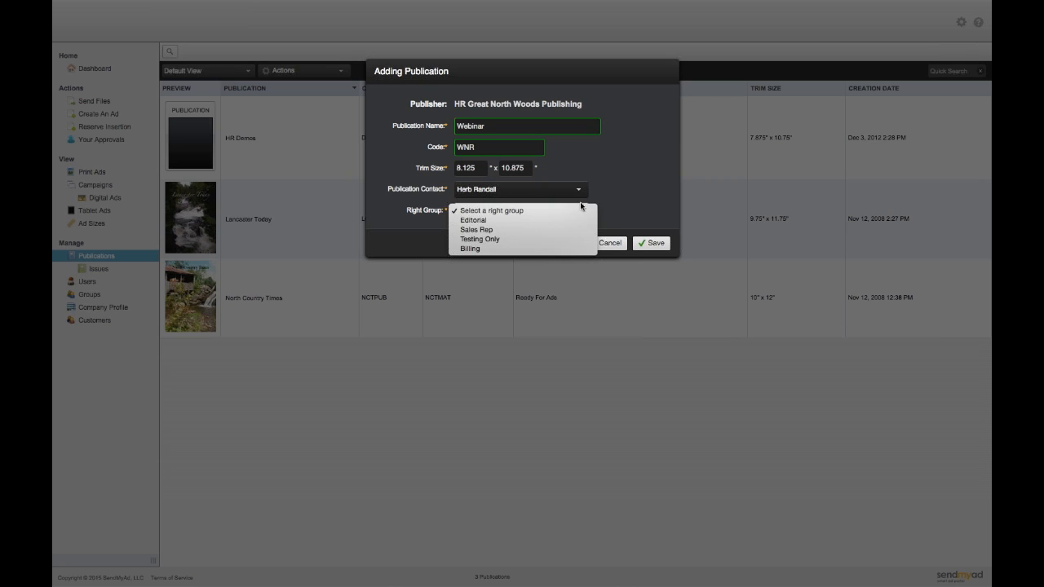
left_click(528, 220)
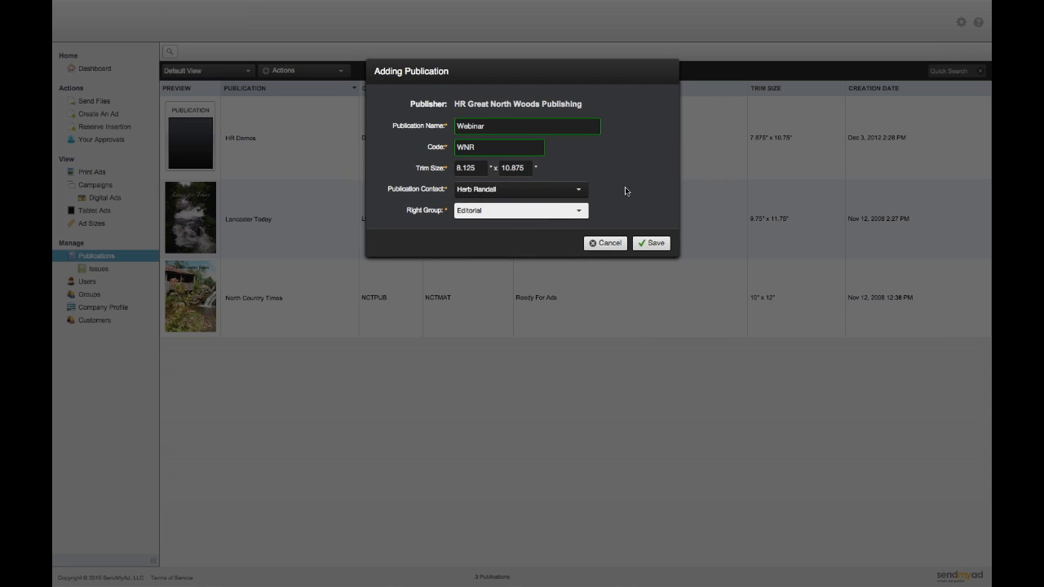
left_click(651, 243)
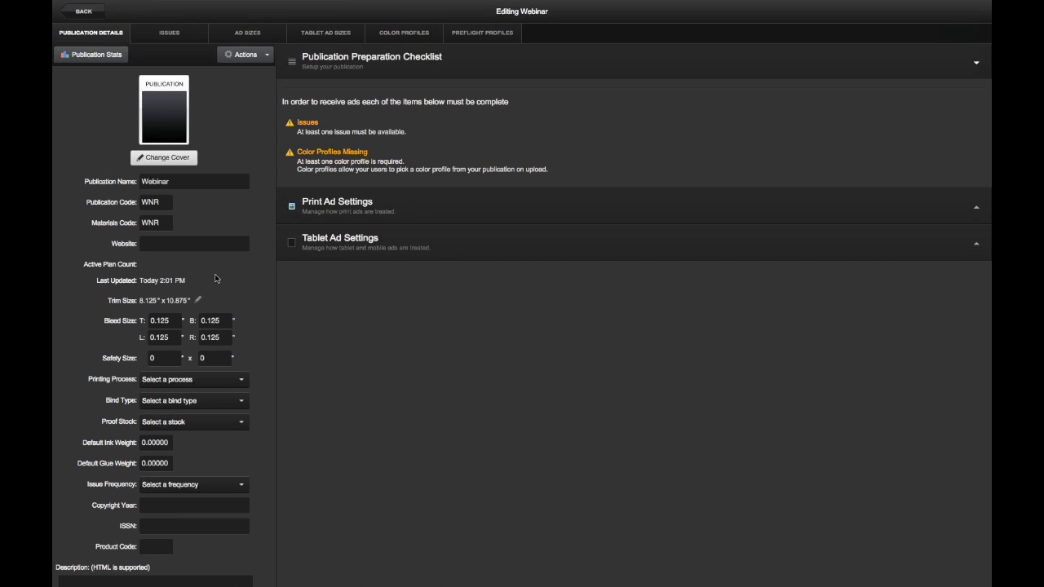
- Examine the Webinar publication's detail fields, including the bind type and proof stock choices, and the options for uploading a cover image
left_click(150, 244)
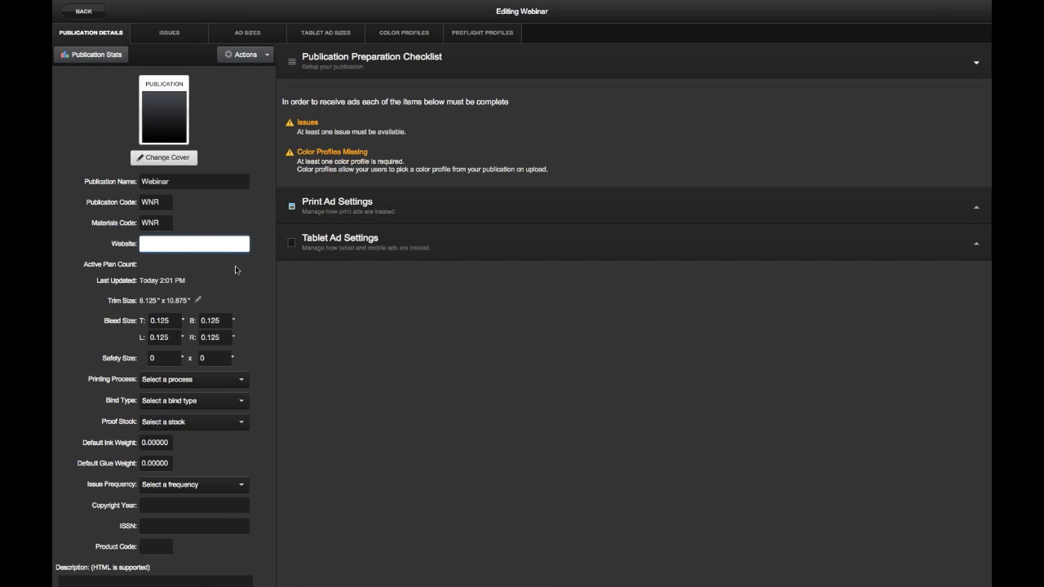
scroll(235, 265, "down", 2)
left_click(74, 221)
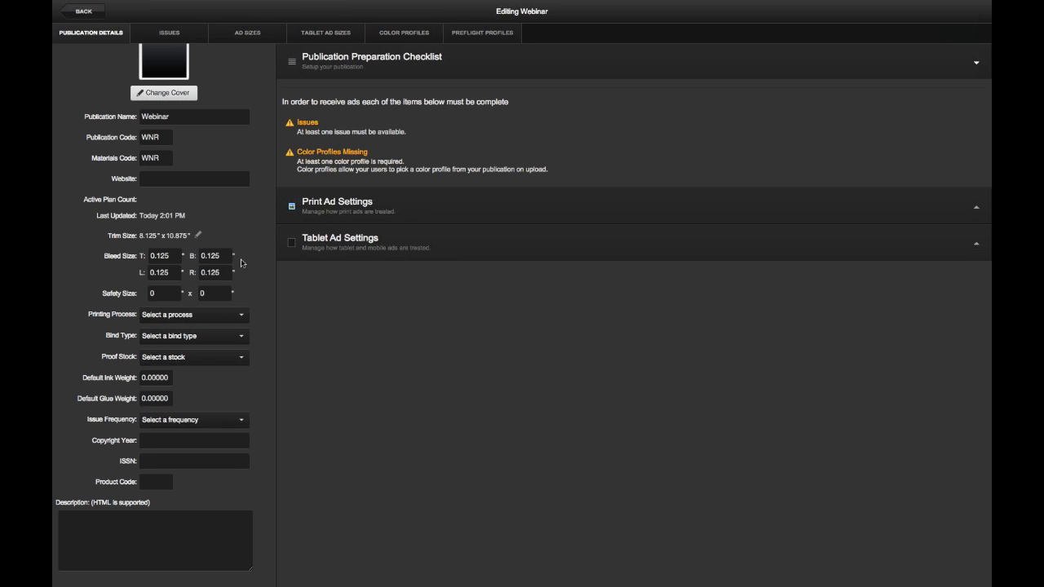
left_click(196, 339)
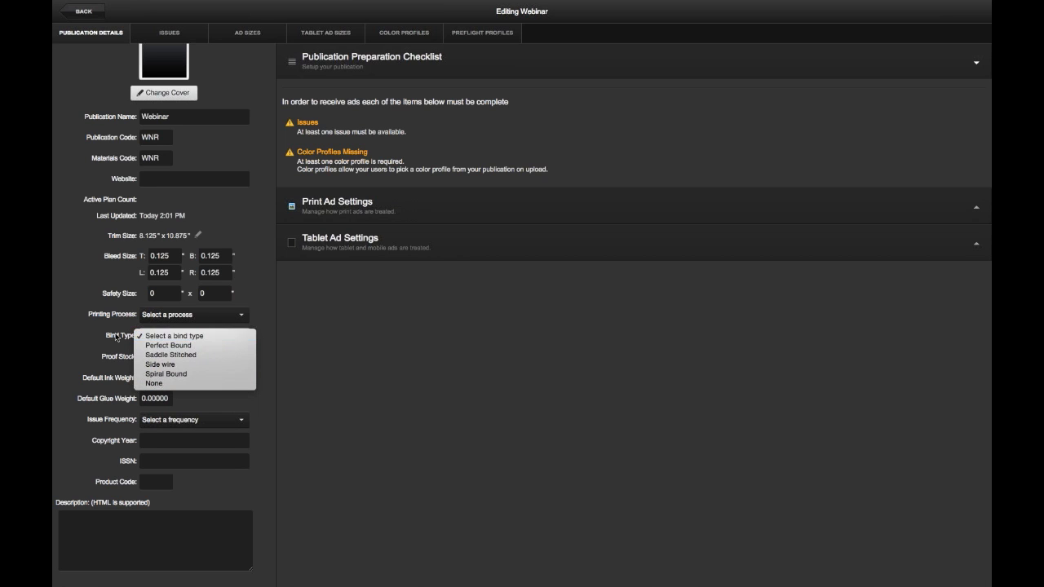
left_click(196, 337)
left_click(202, 360)
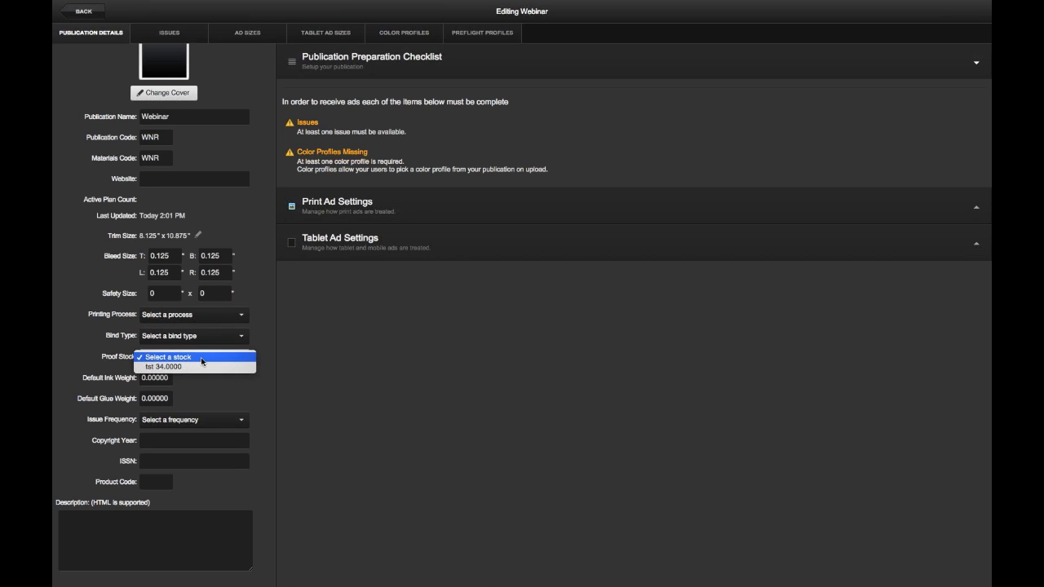
left_click(74, 339)
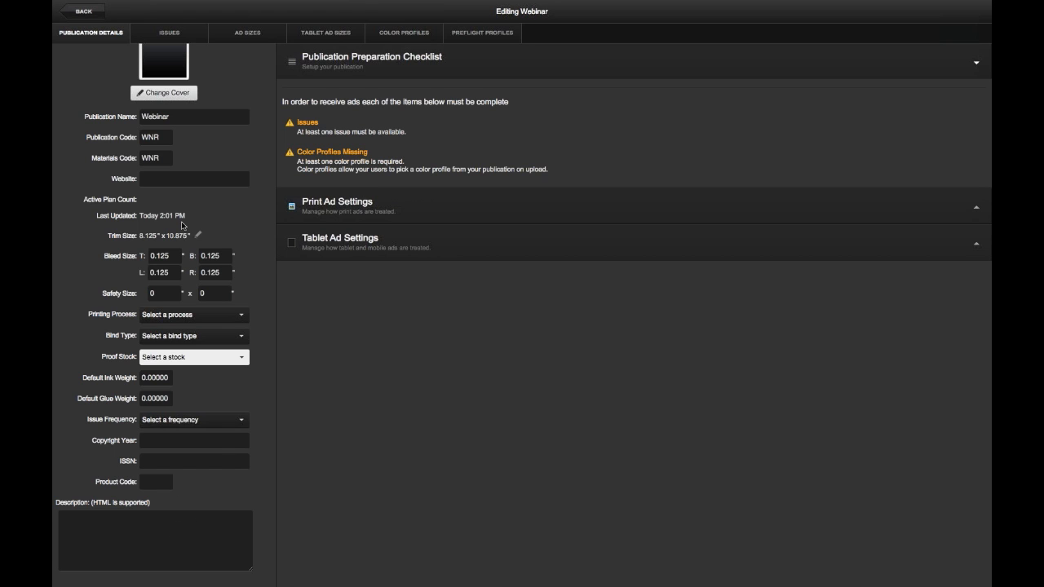
scroll(181, 221, "up", 2)
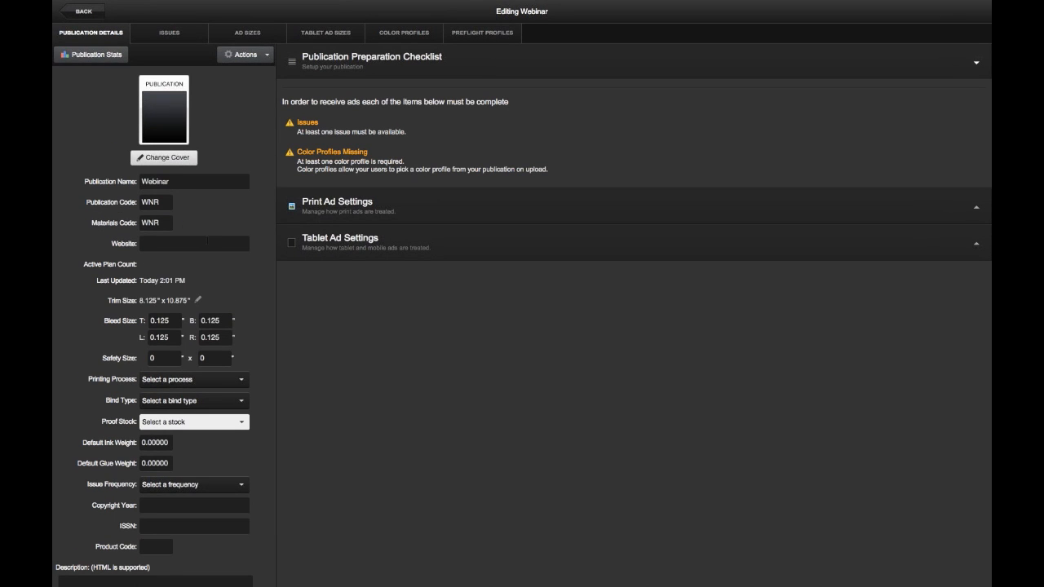
left_click(158, 159)
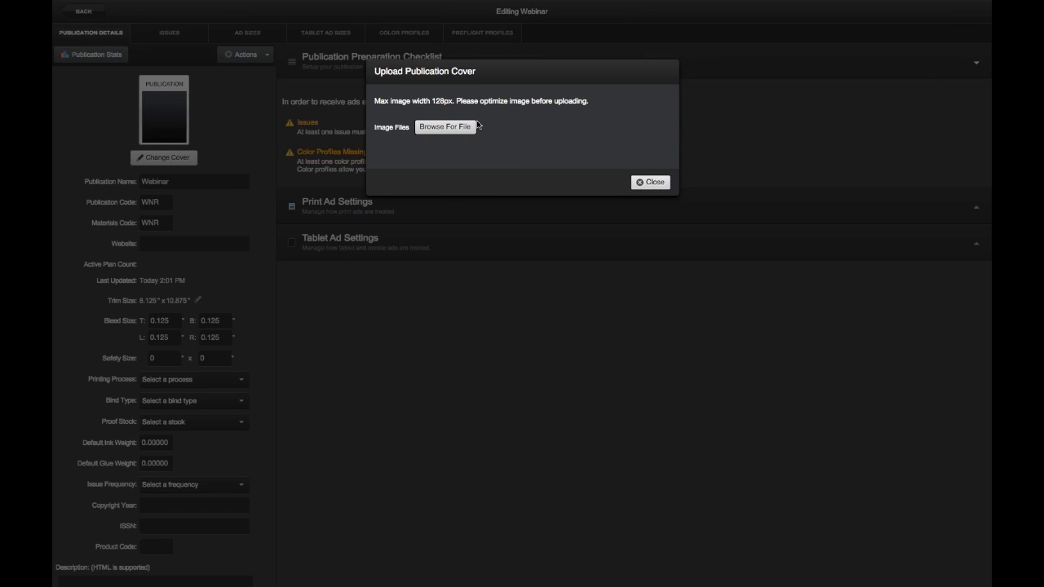
left_click(650, 182)
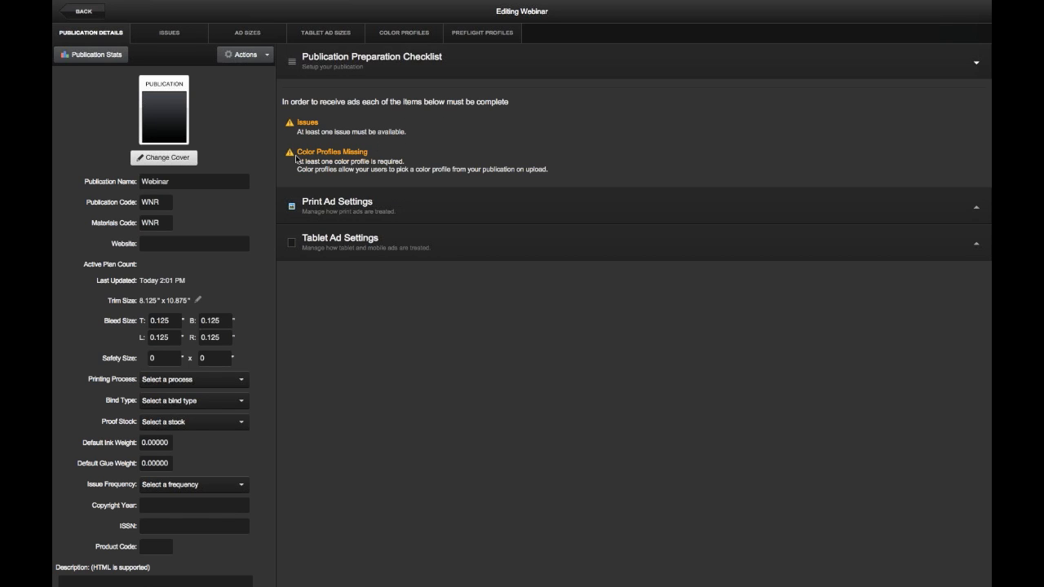
- Examine the print ad settings, including the materials contact choices, the ad proof delivery location and the form for adding a delivery location
left_click(352, 205)
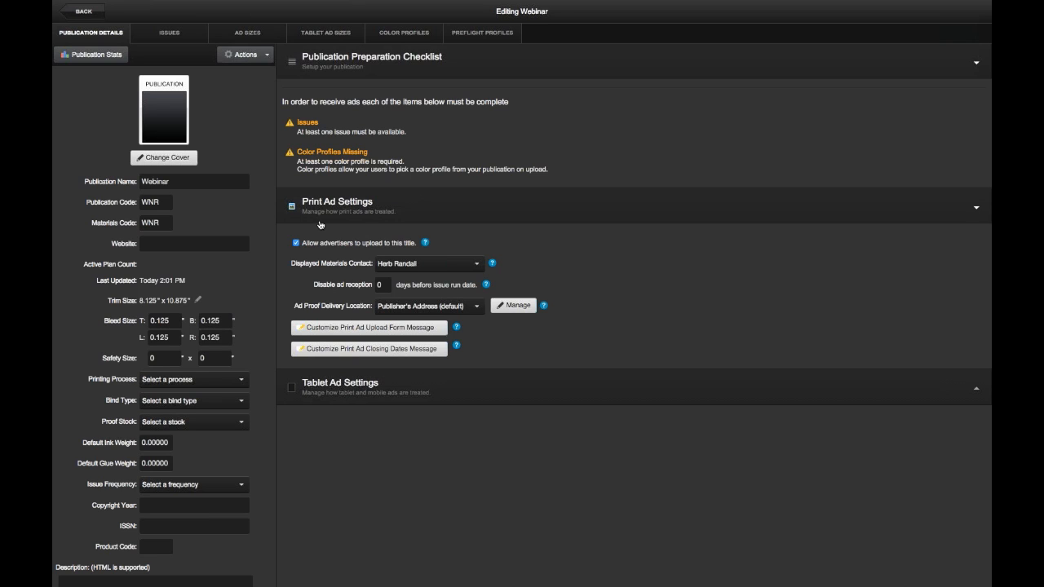
left_click(296, 243)
left_click(296, 243)
left_click(429, 266)
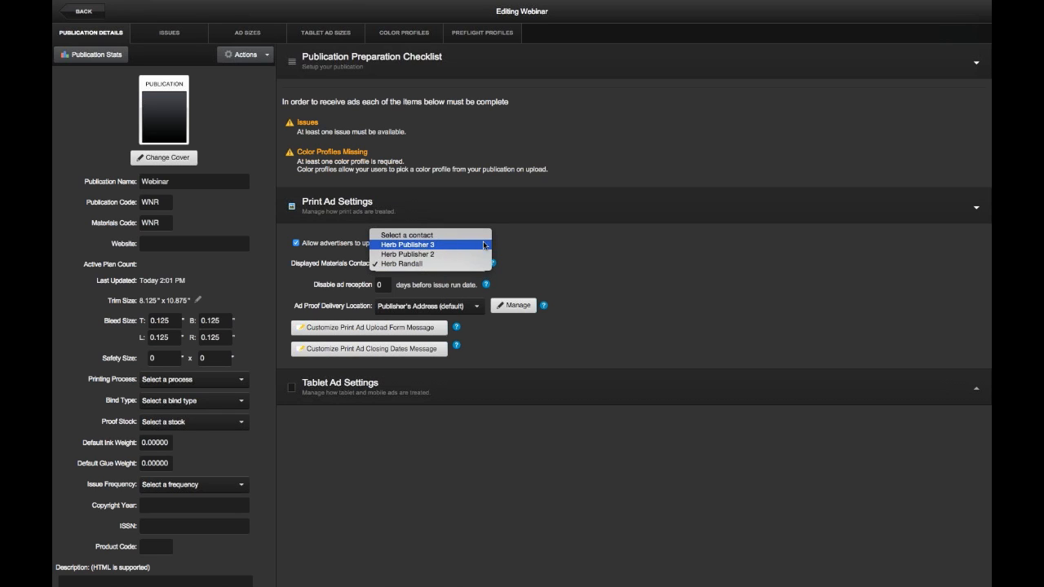
left_click(554, 245)
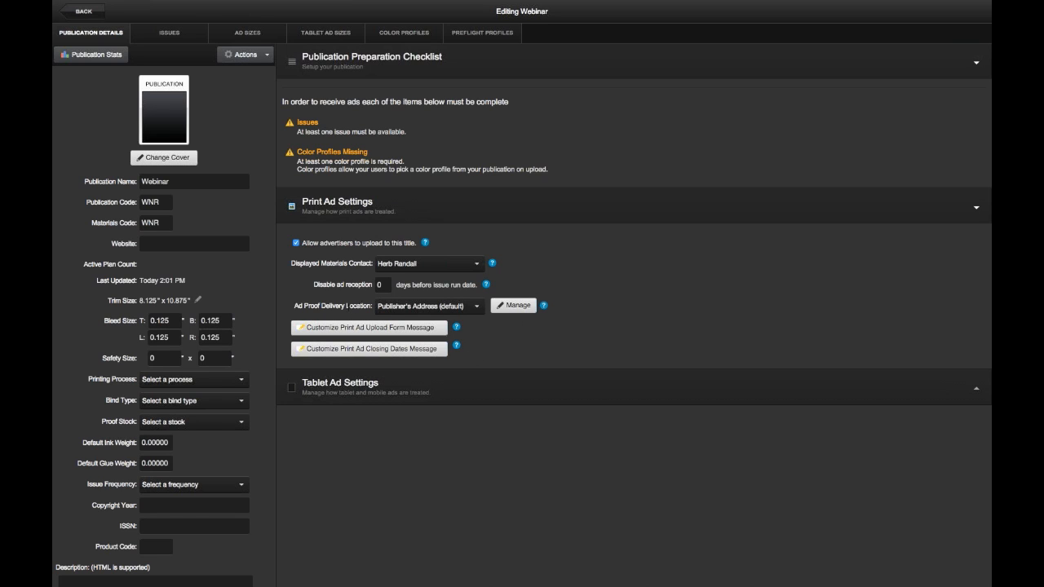
left_click(466, 308)
left_click(466, 307)
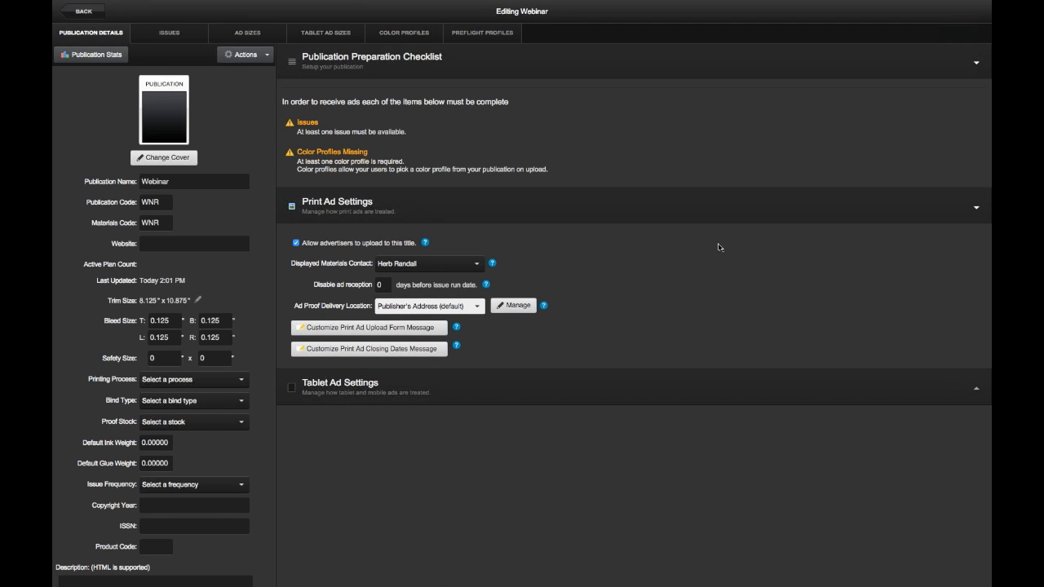
left_click(525, 309)
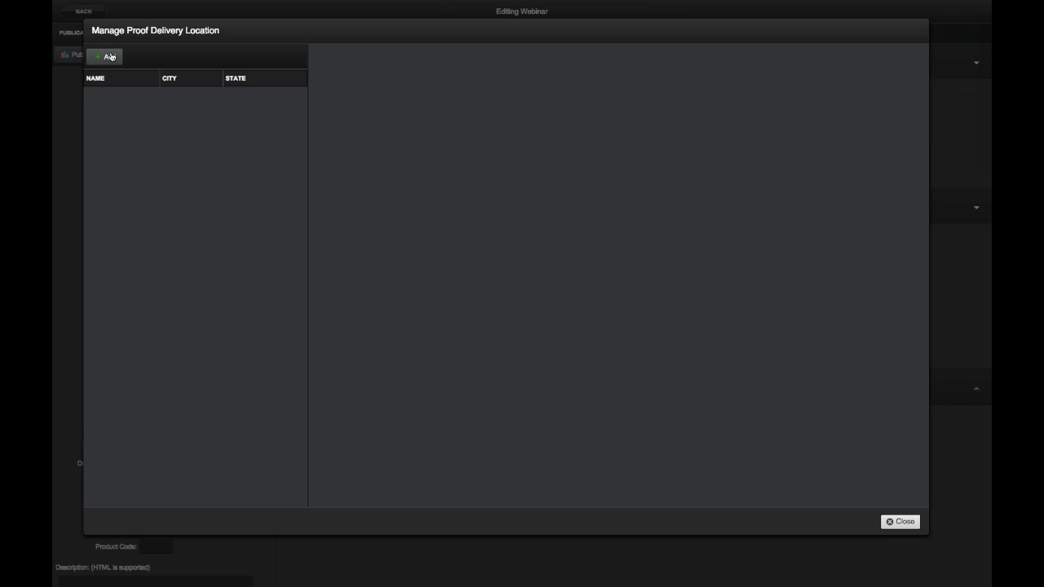
left_click(111, 56)
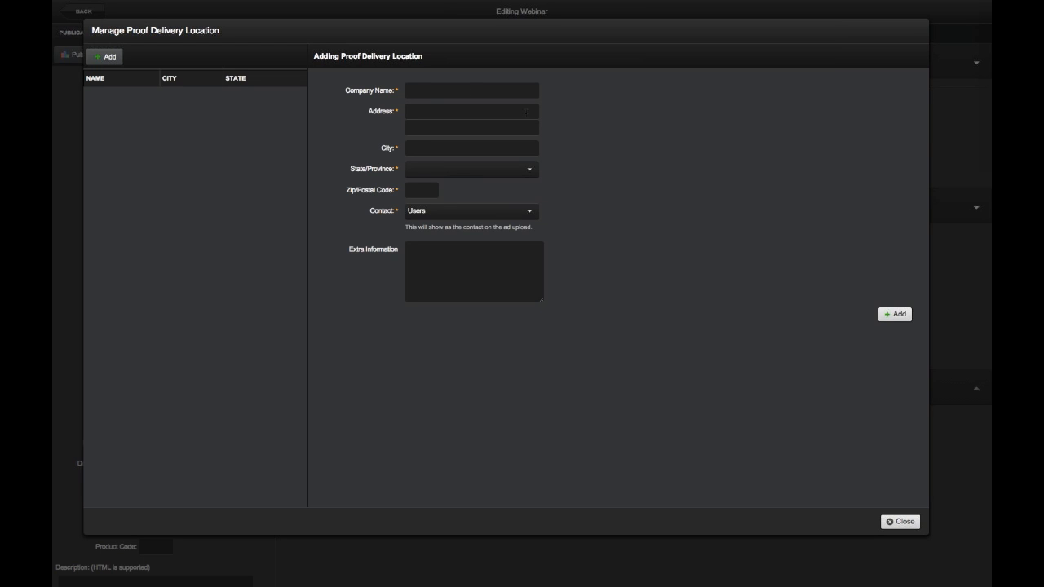
left_click(913, 525)
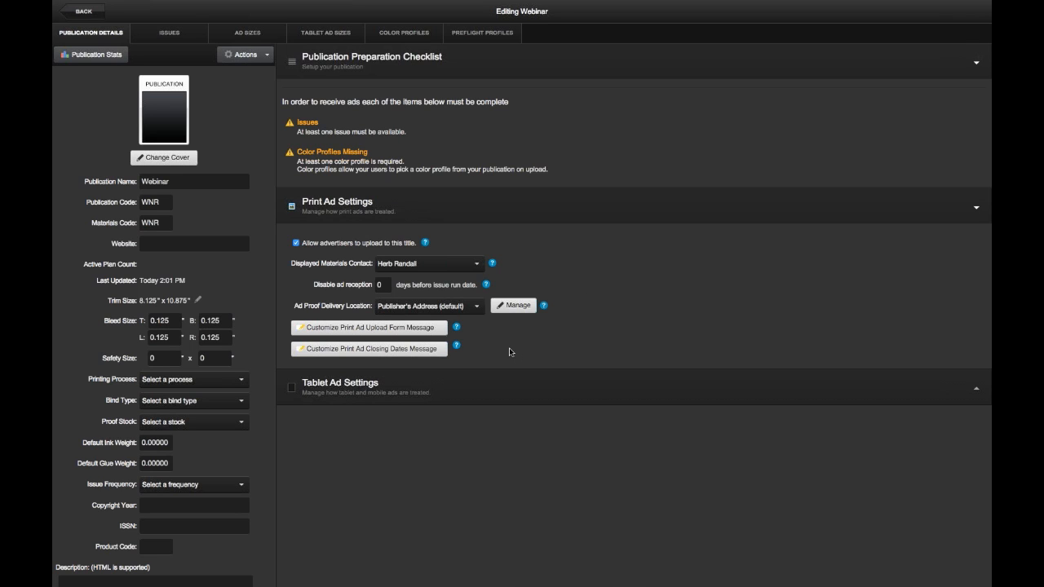
- Review the help and editor for the print ad upload form and closing dates messages, and look over the tablet ad settings
left_click(457, 327)
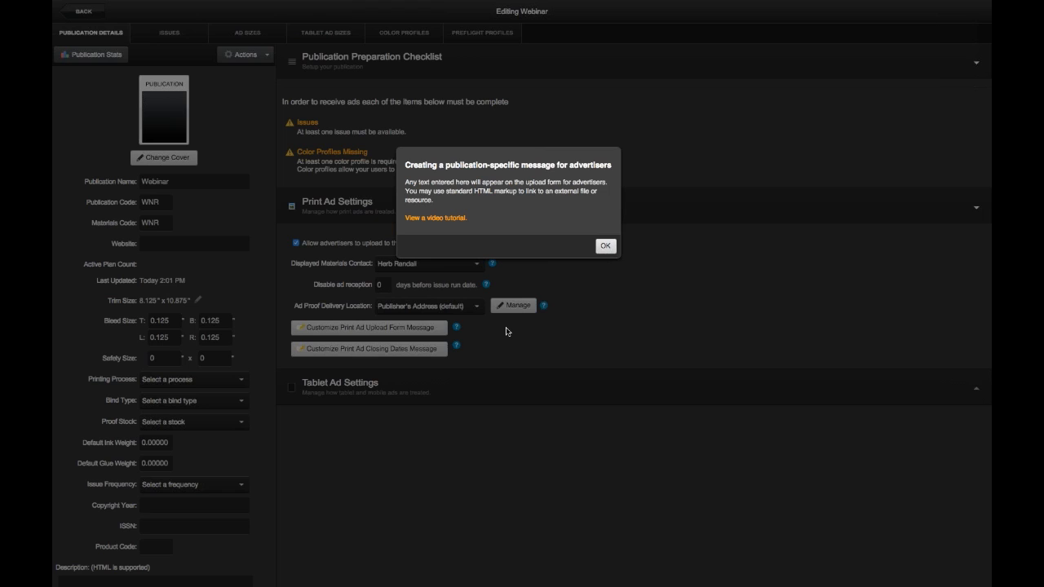
left_click(606, 246)
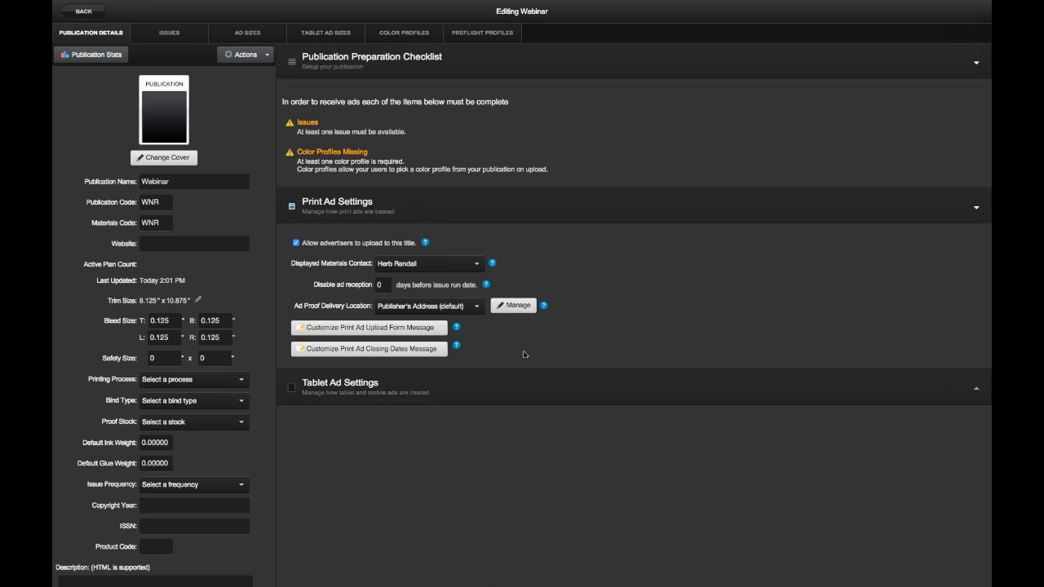
left_click(386, 350)
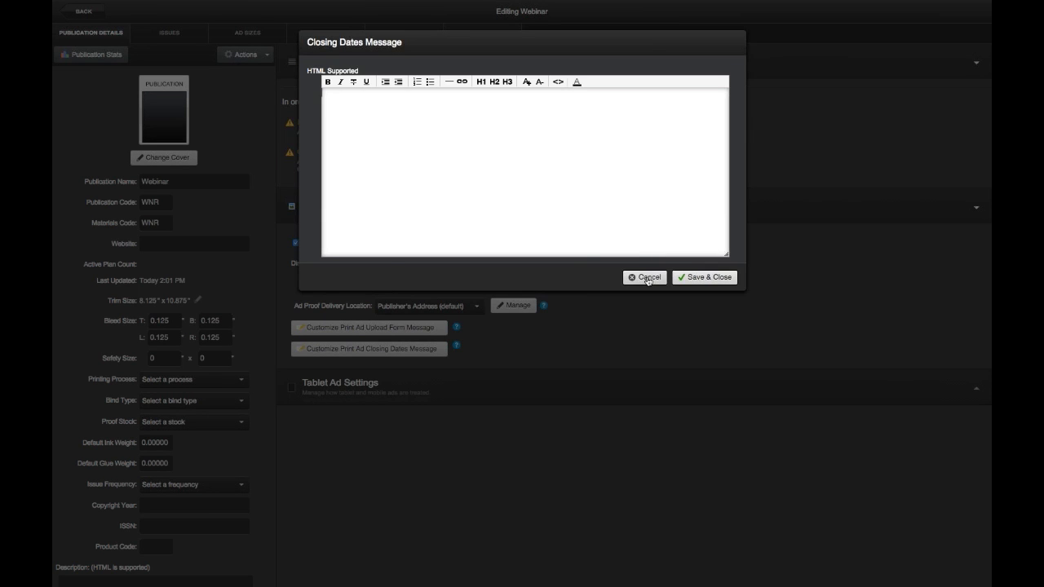
left_click(645, 276)
left_click(457, 347)
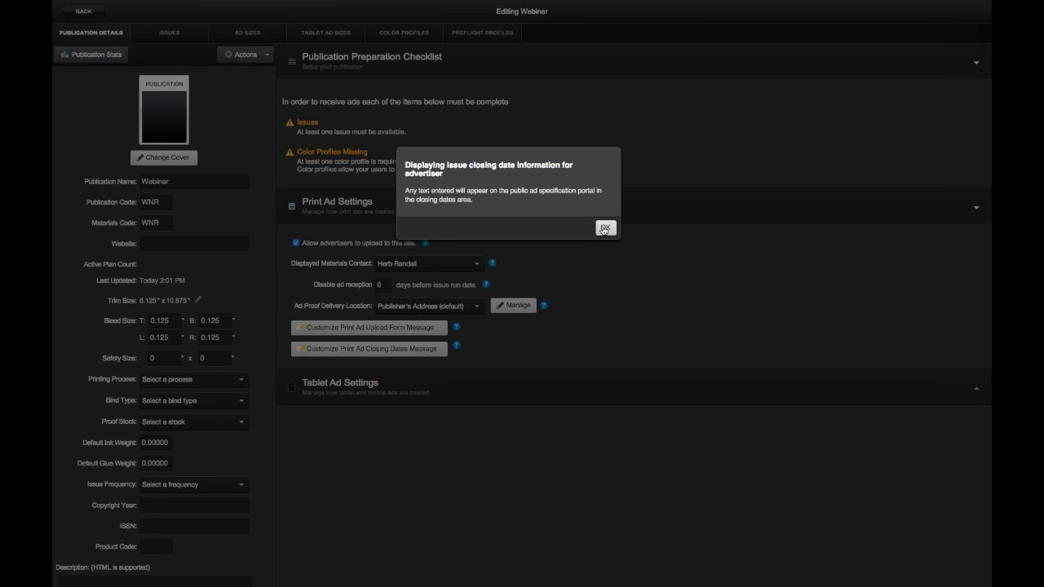
left_click(605, 229)
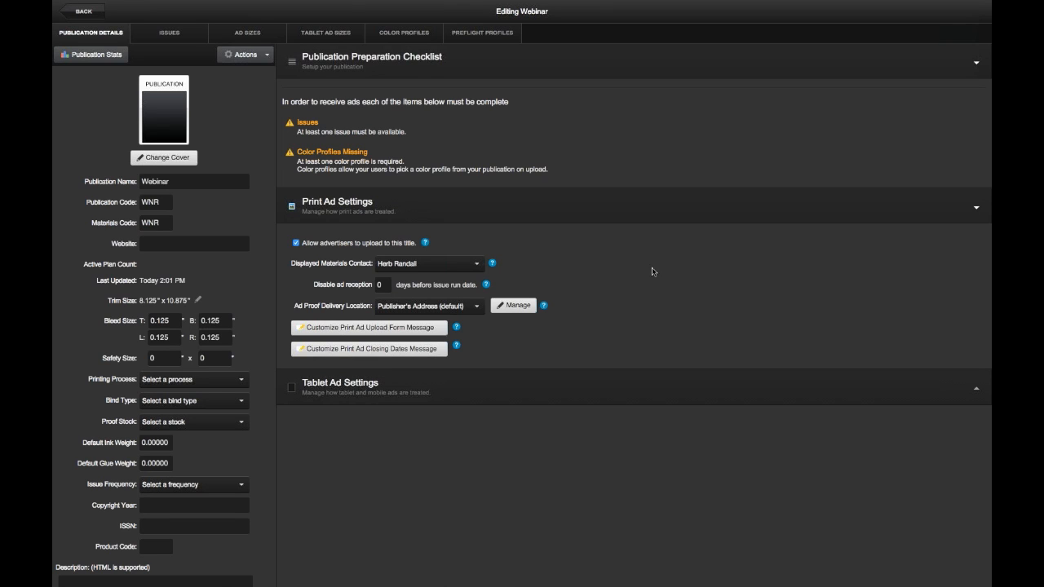
left_click(368, 394)
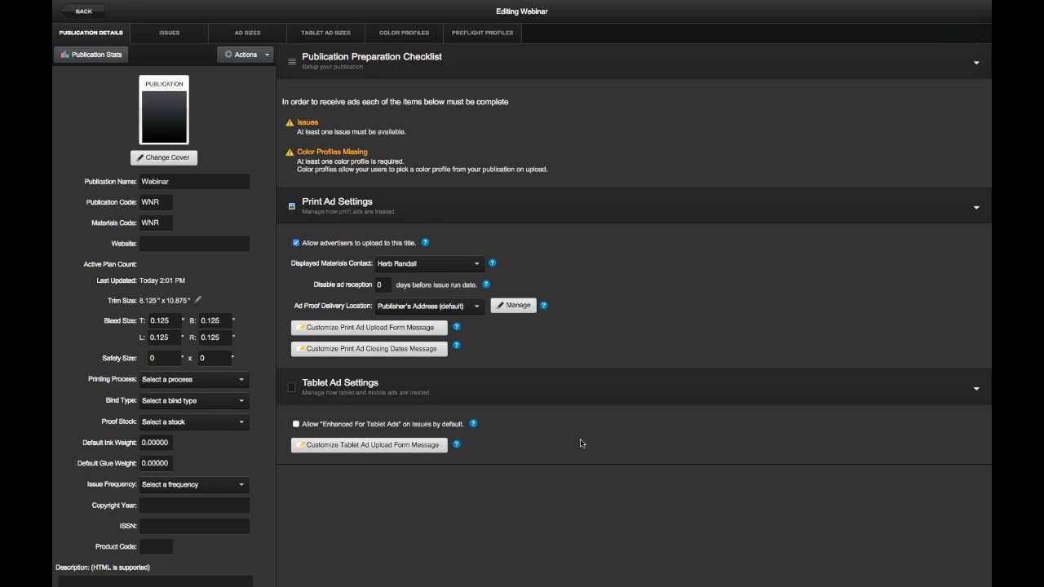
left_click(356, 392)
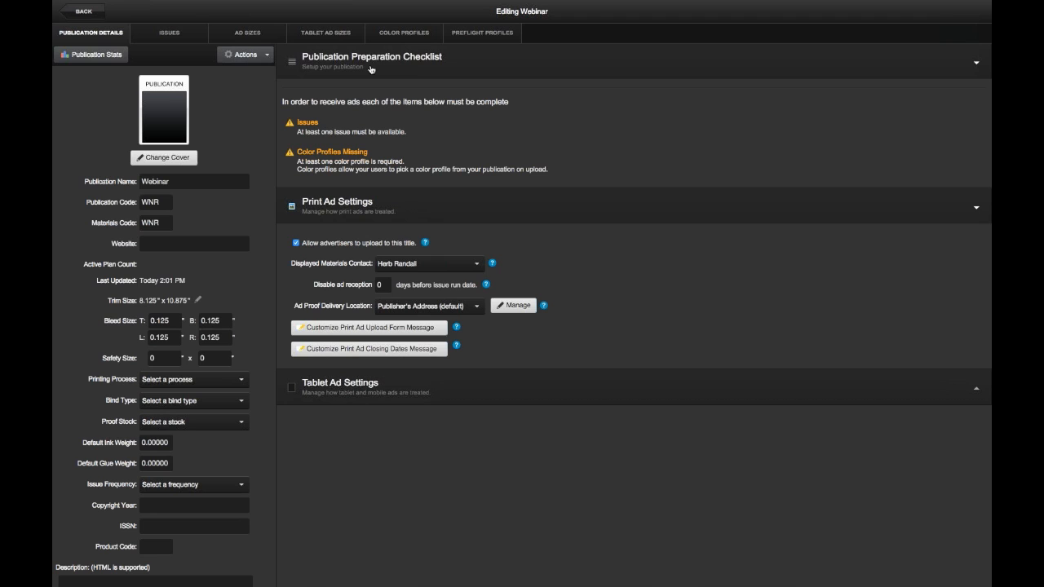
- Examine the Webinar publication's print ad notification settings, including the recipient choices for uploaded files
left_click(265, 57)
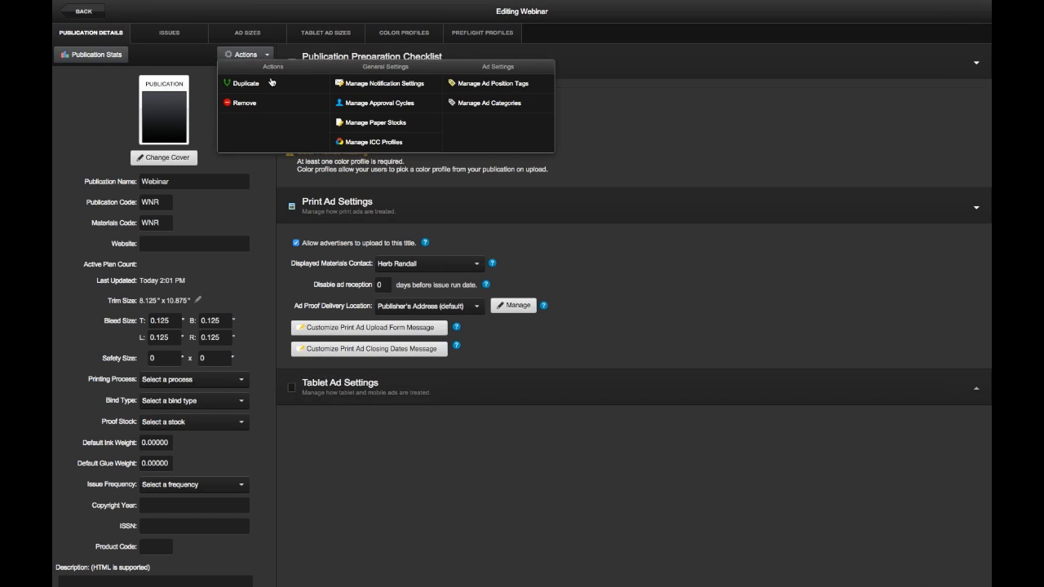
left_click(376, 85)
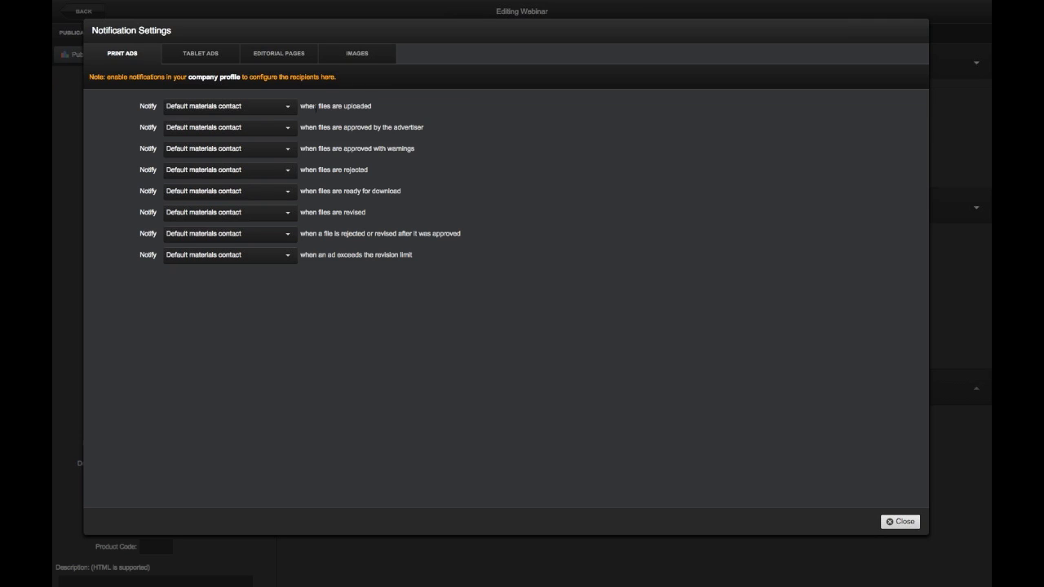
left_click(225, 107)
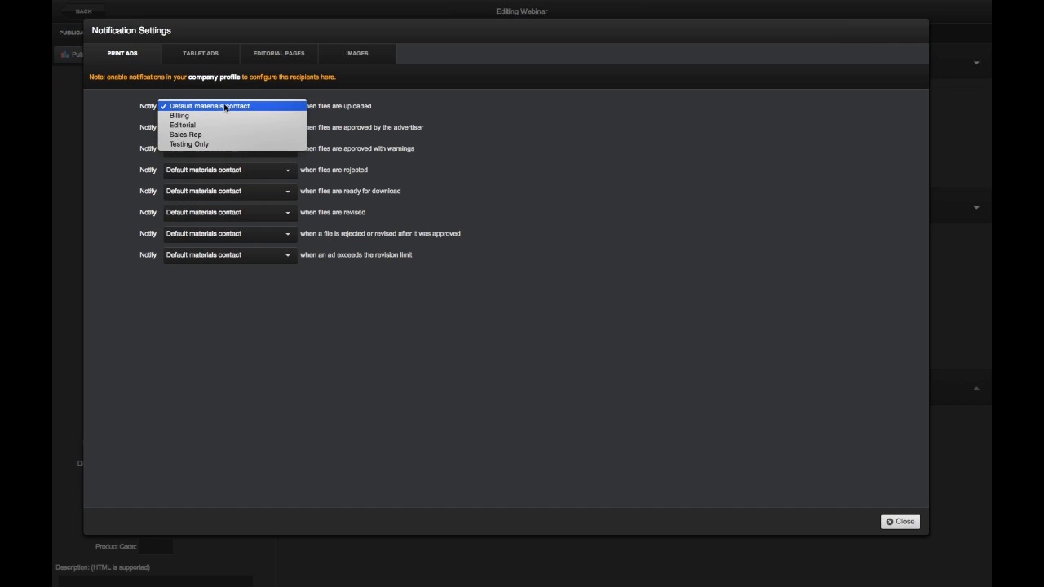
left_click(419, 110)
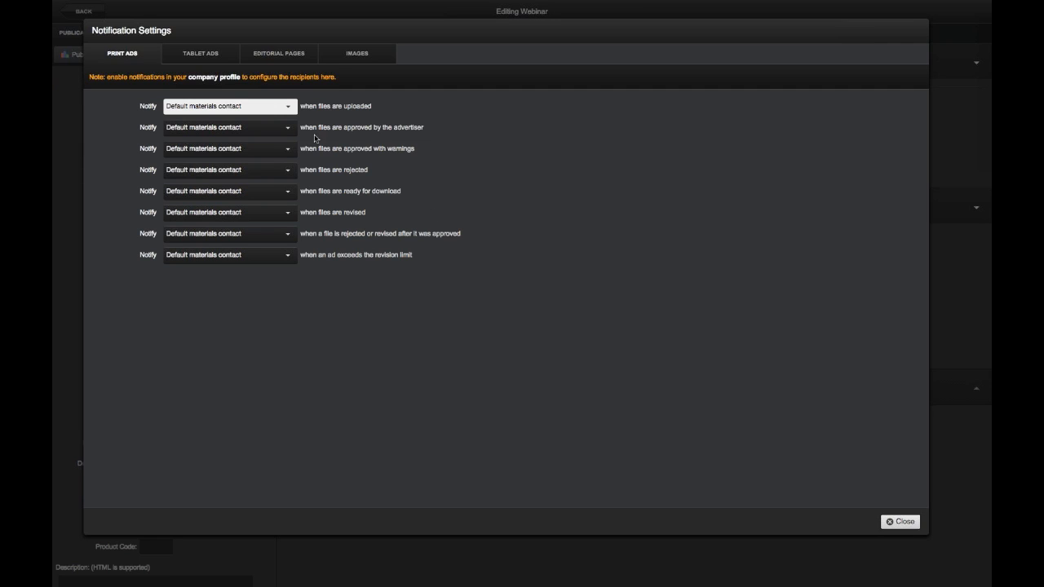
left_click(492, 115)
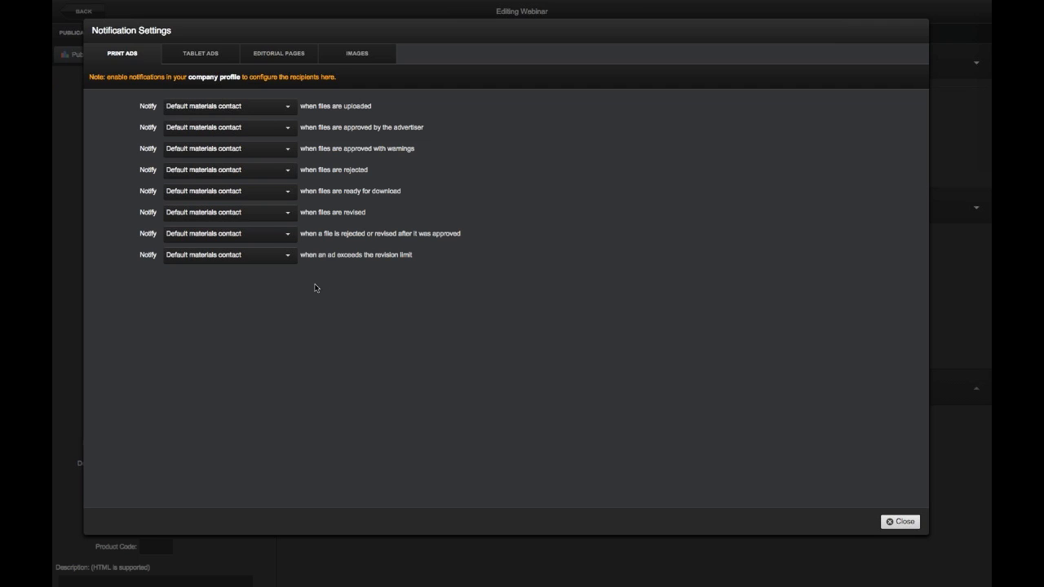
- Set print ad notification recipients to Billing for uploaded files, Editorial for files approved by the advertiser and Testing Only for files approved with warnings
left_click(245, 106)
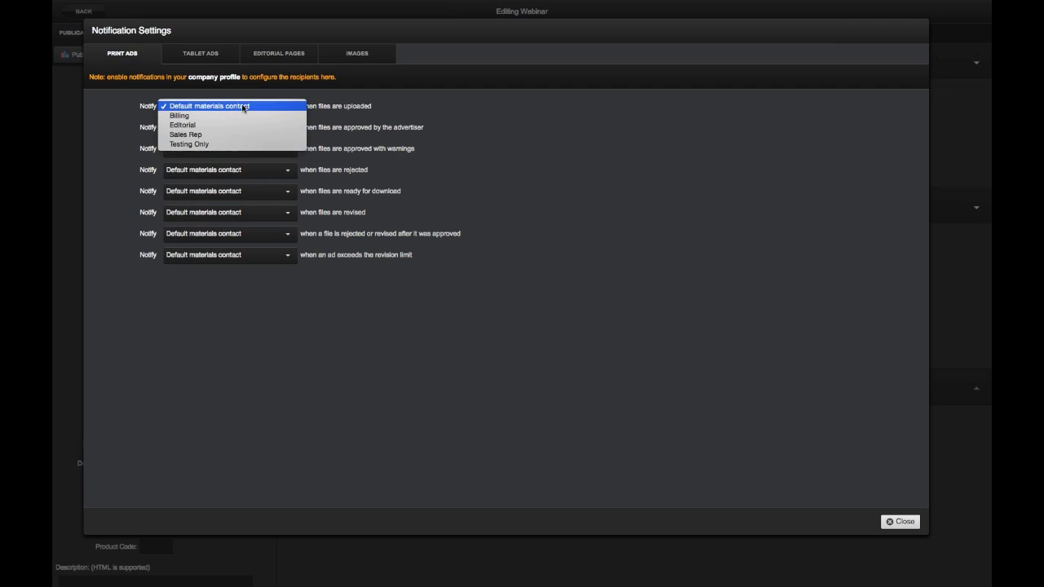
left_click(238, 116)
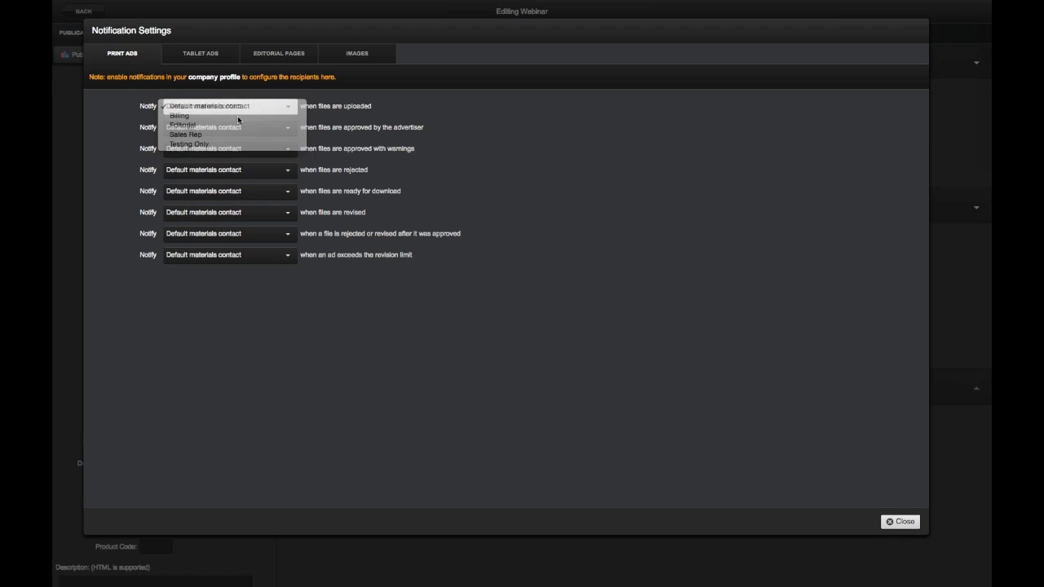
left_click(224, 128)
left_click(206, 155)
left_click(206, 150)
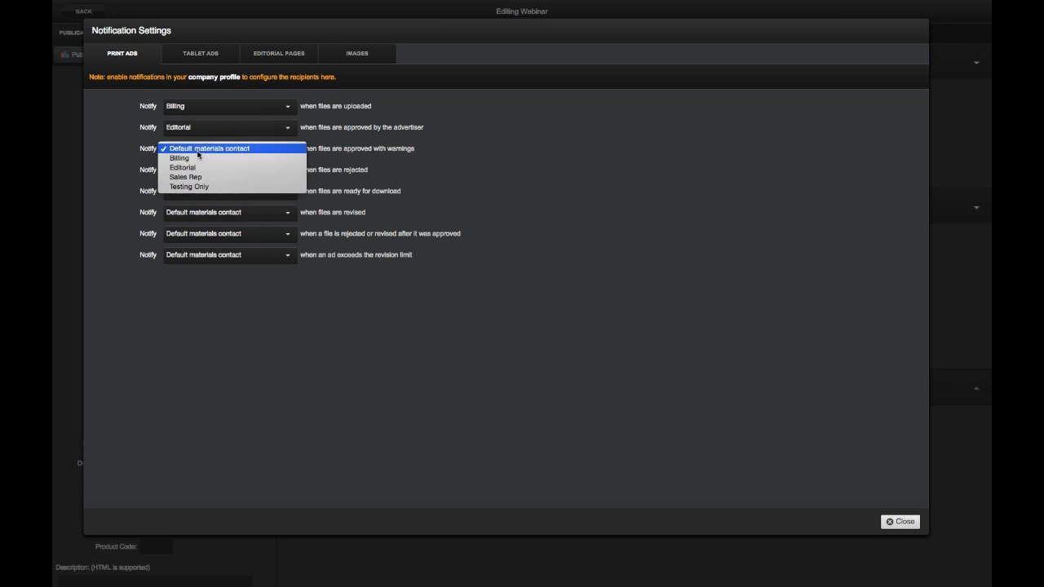
left_click(210, 187)
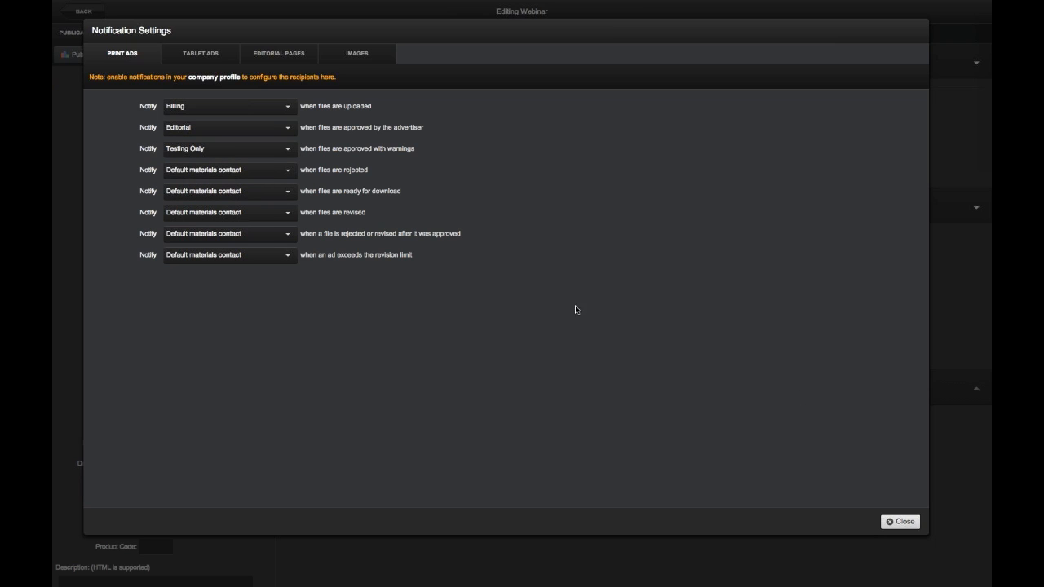
- Set the tablet ad notification for uploaded files to go to Sales Rep and close the notification settings
left_click(212, 54)
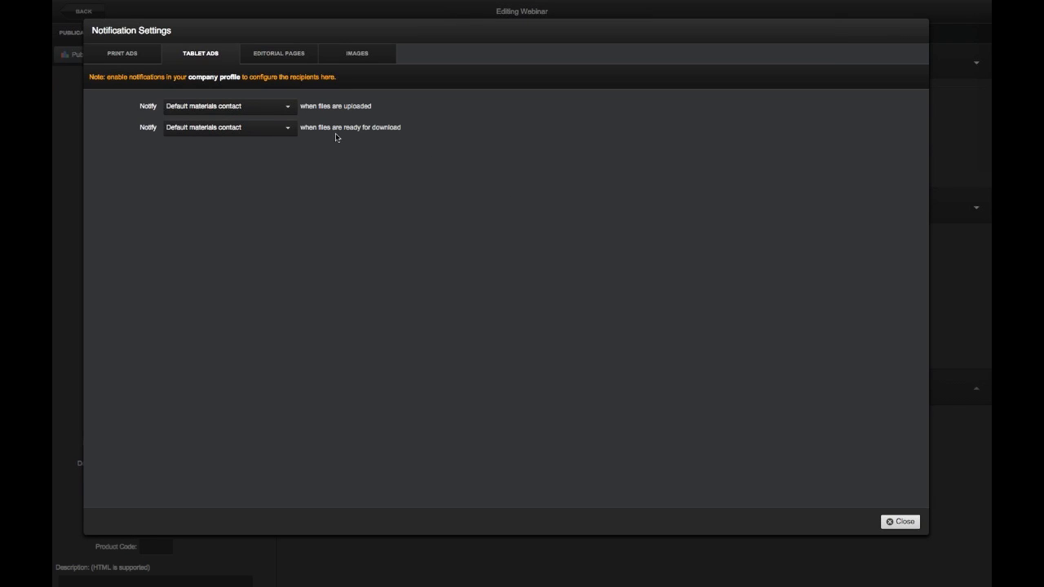
left_click(260, 111)
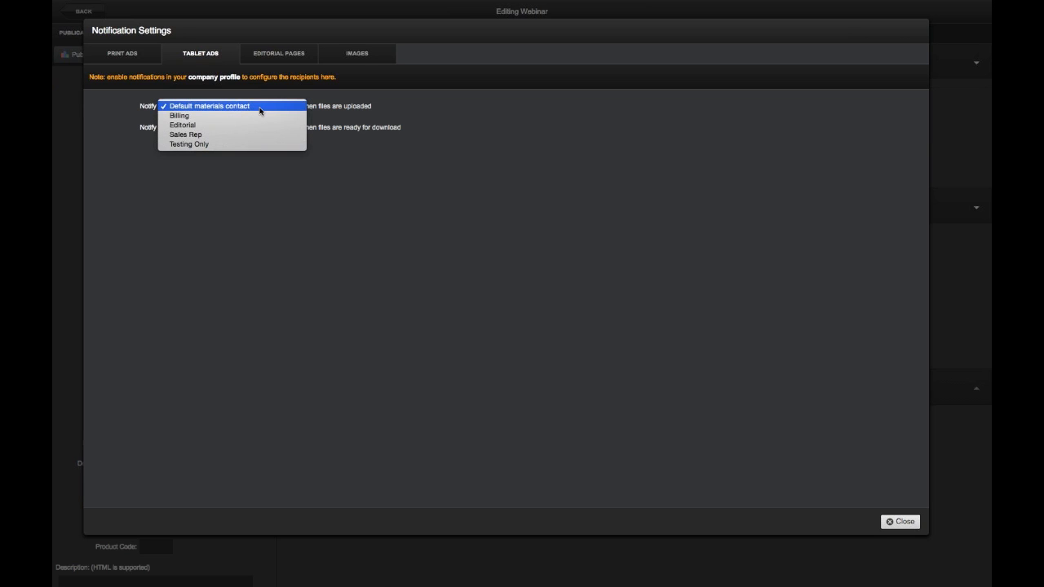
left_click(253, 135)
left_click(902, 522)
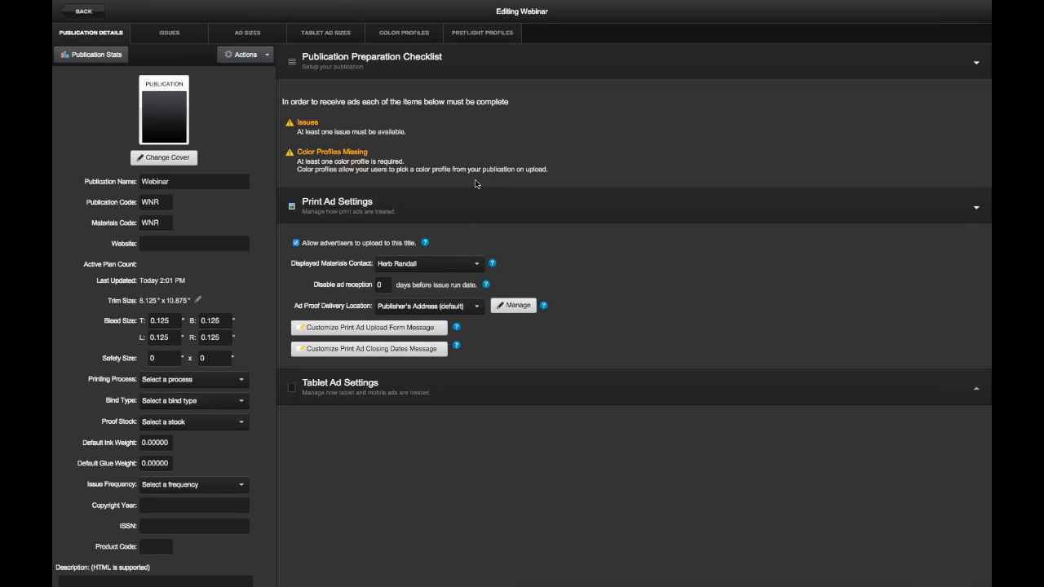
- Add a print ad approval cycle named Legal to the Webinar publication
left_click(246, 56)
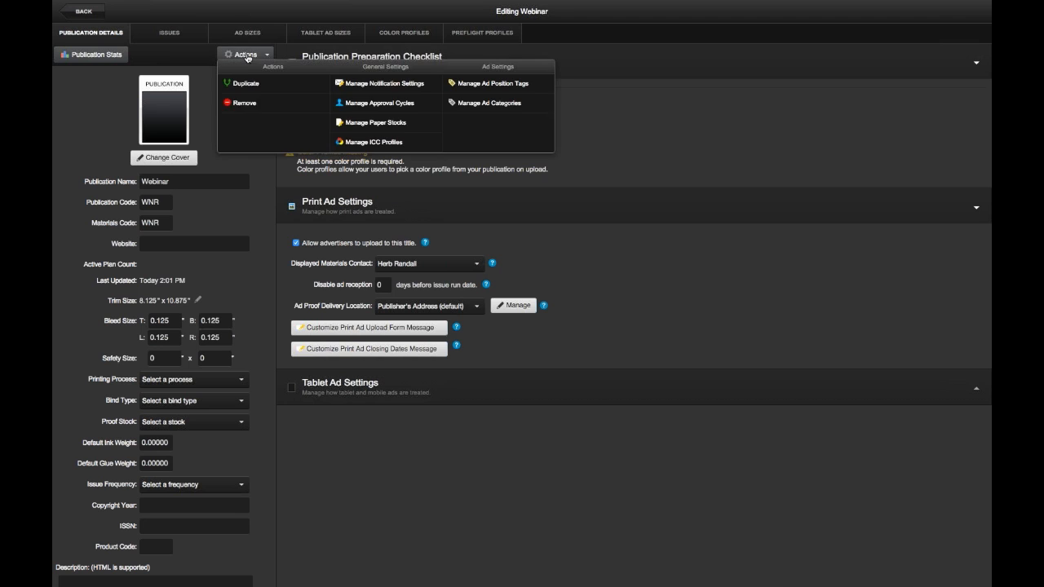
left_click(382, 103)
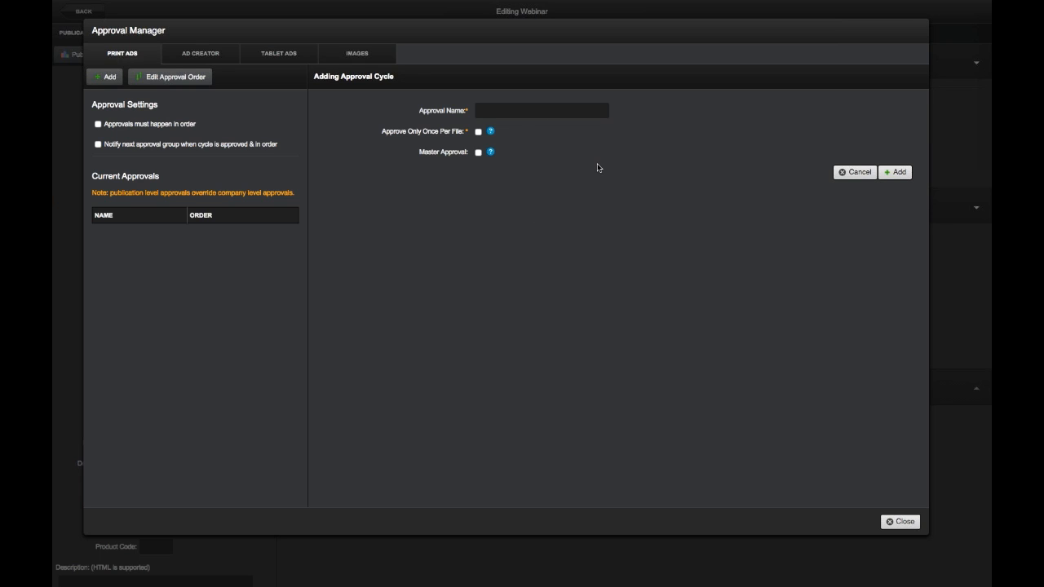
left_click(505, 111)
type("Legal")
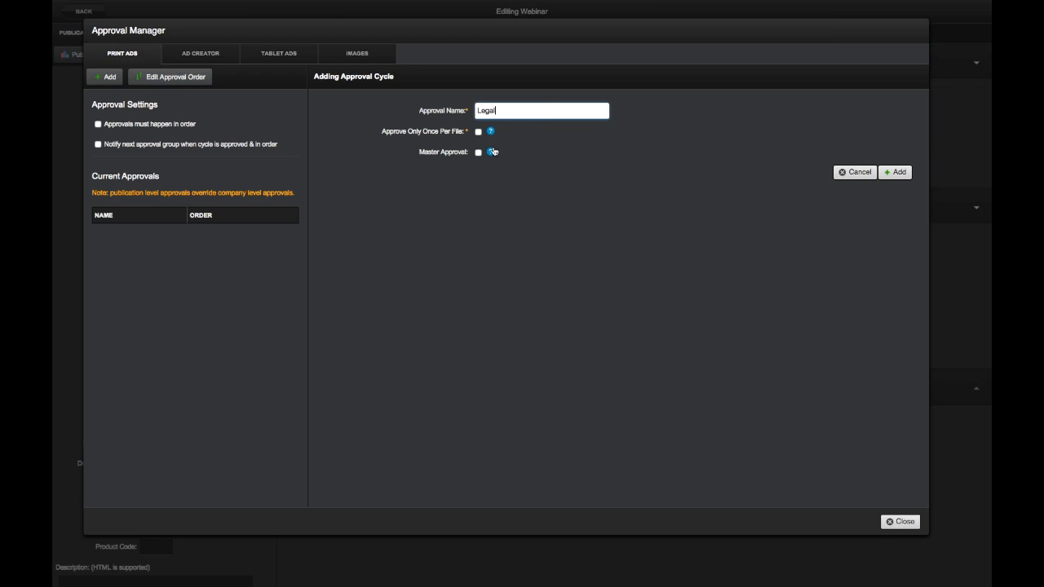
left_click(897, 172)
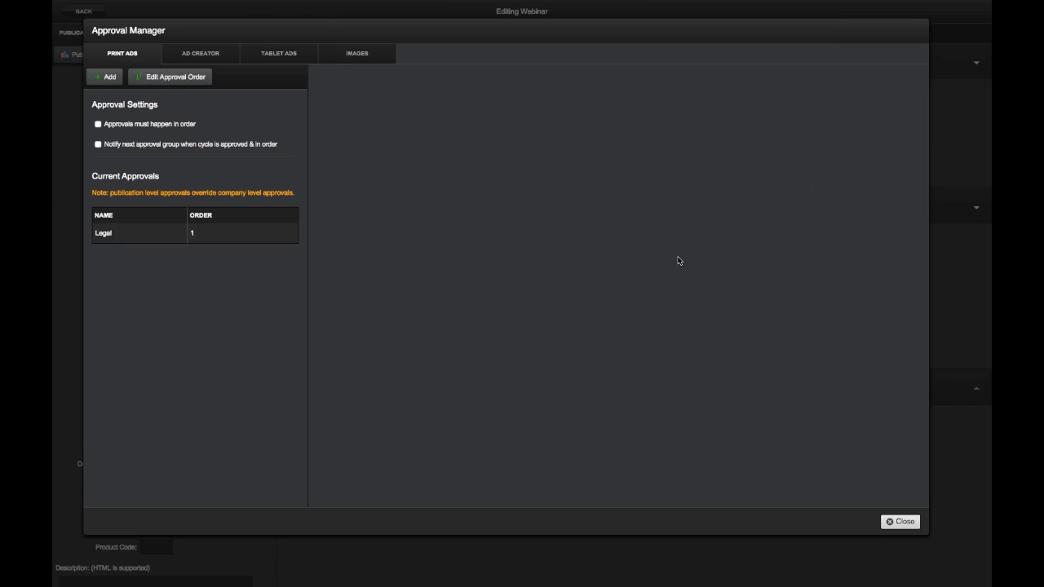
- Allow the last available user to do the Legal approval, look over its required actions, and close the approval manager
scroll(606, 291, "down", 2)
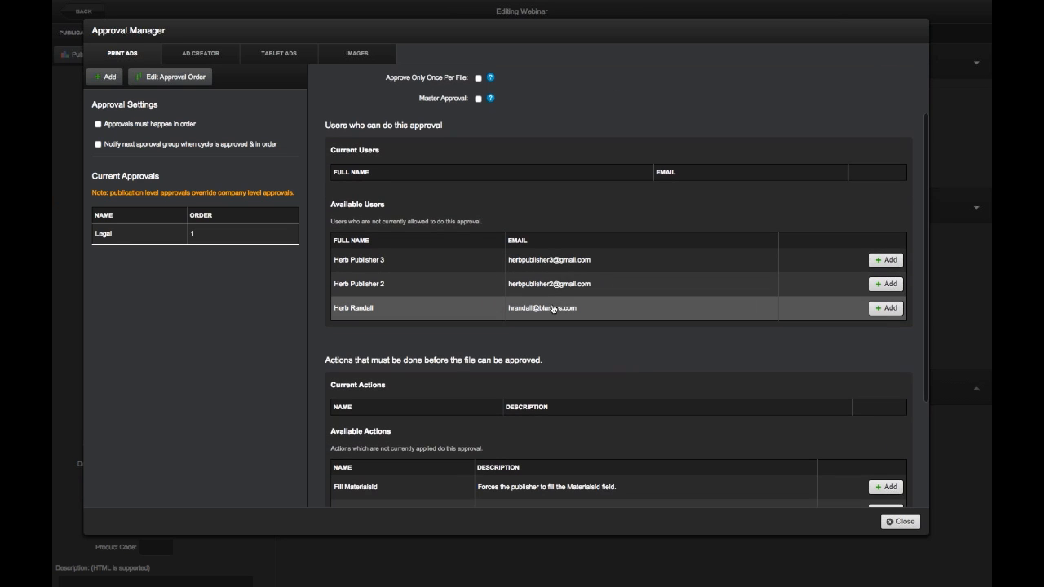
left_click(886, 307)
scroll(629, 363, "down", 4)
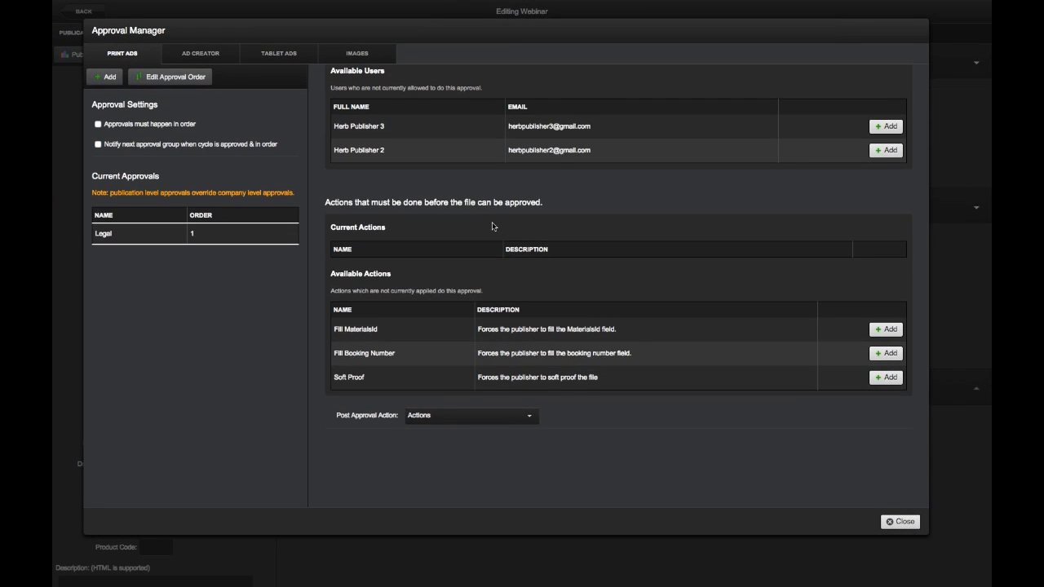
scroll(495, 219, "up", 6)
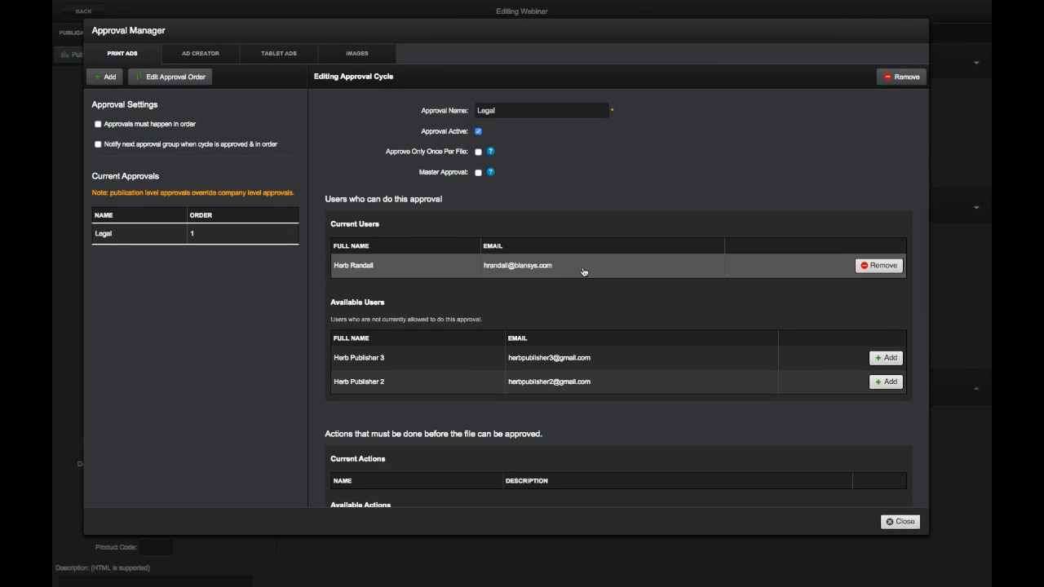
left_click(905, 524)
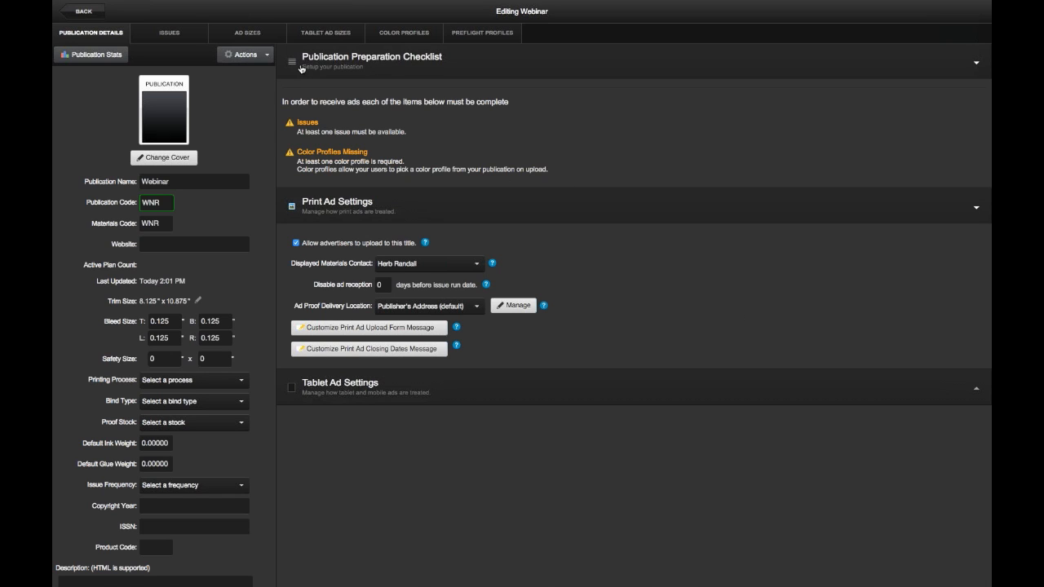
left_click(265, 56)
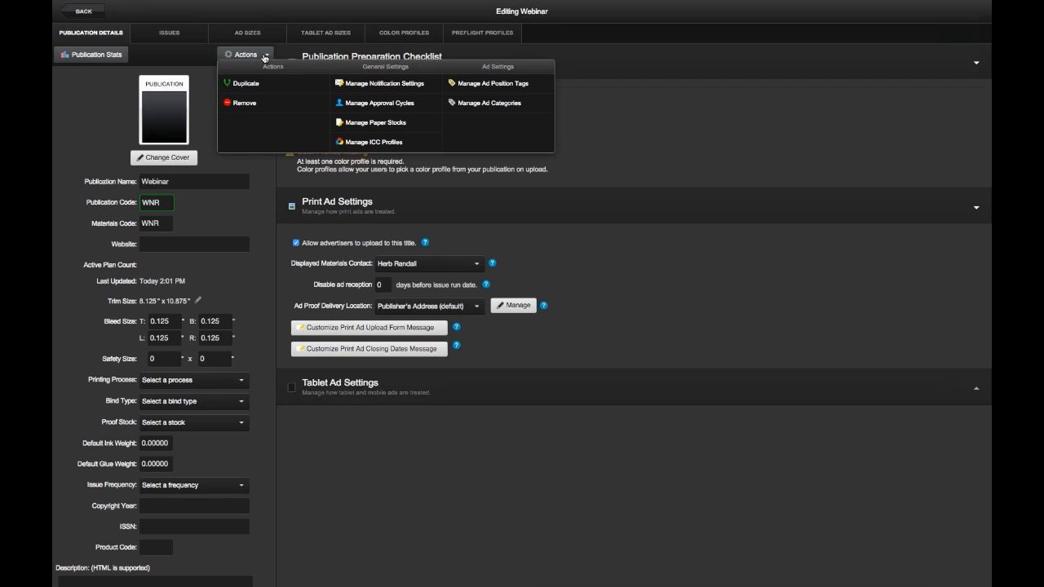
left_click(265, 57)
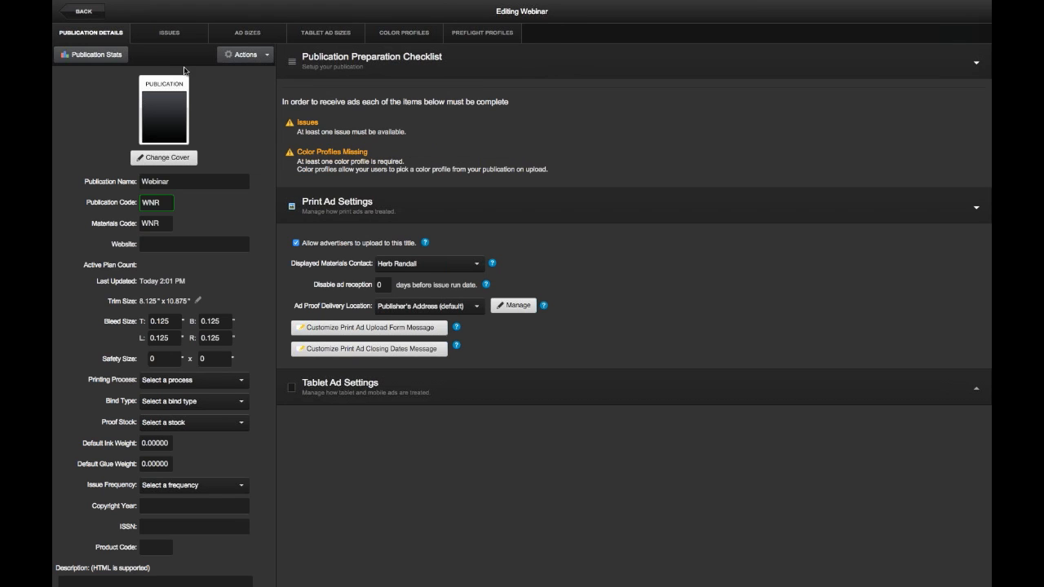
- Start a new issue for the Webinar publication with the name Q2 and the code q2
left_click(168, 36)
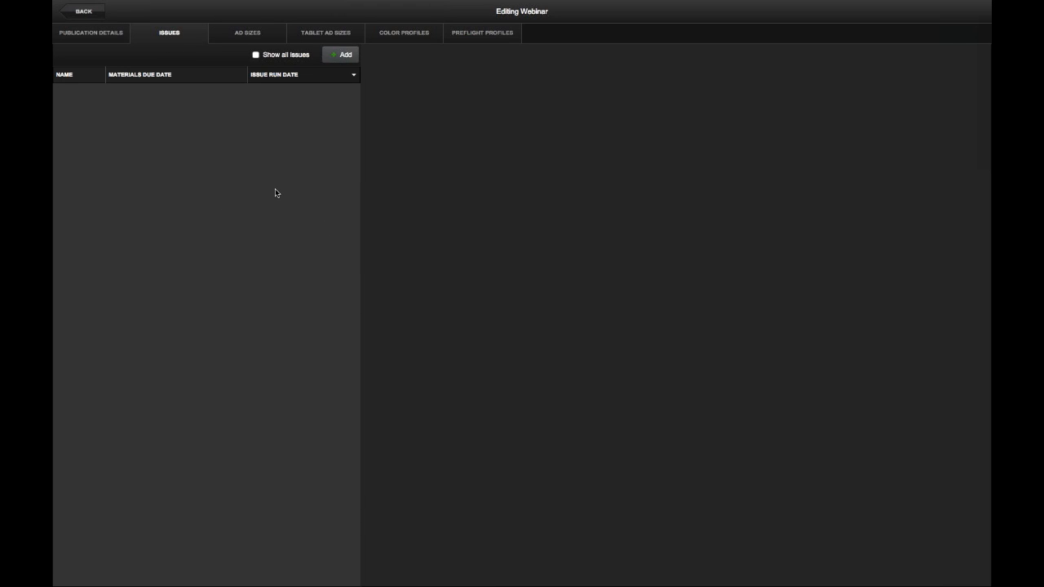
left_click(342, 54)
left_click(469, 103)
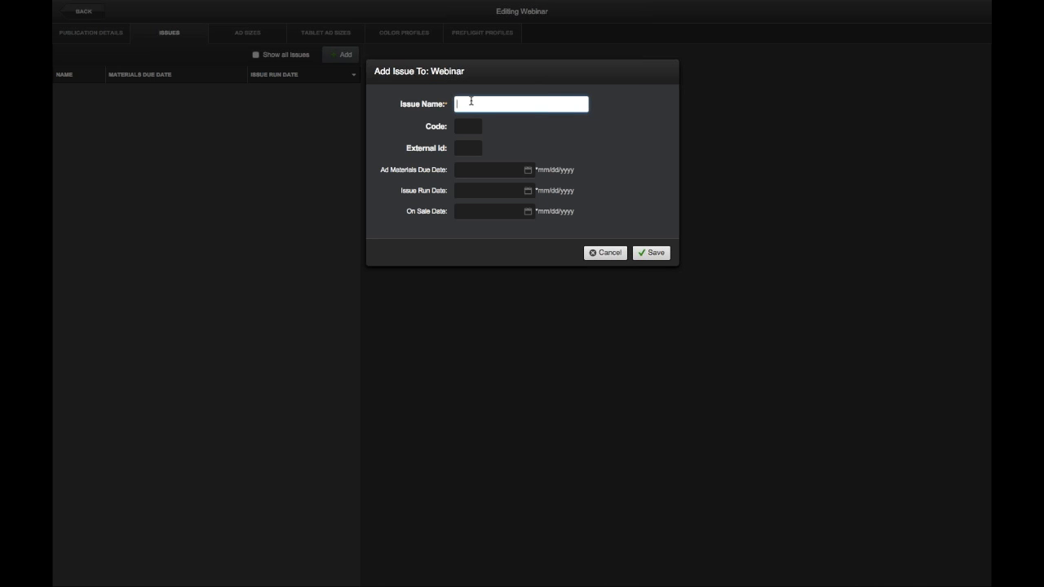
type("Q2")
left_click(473, 129)
type("q2")
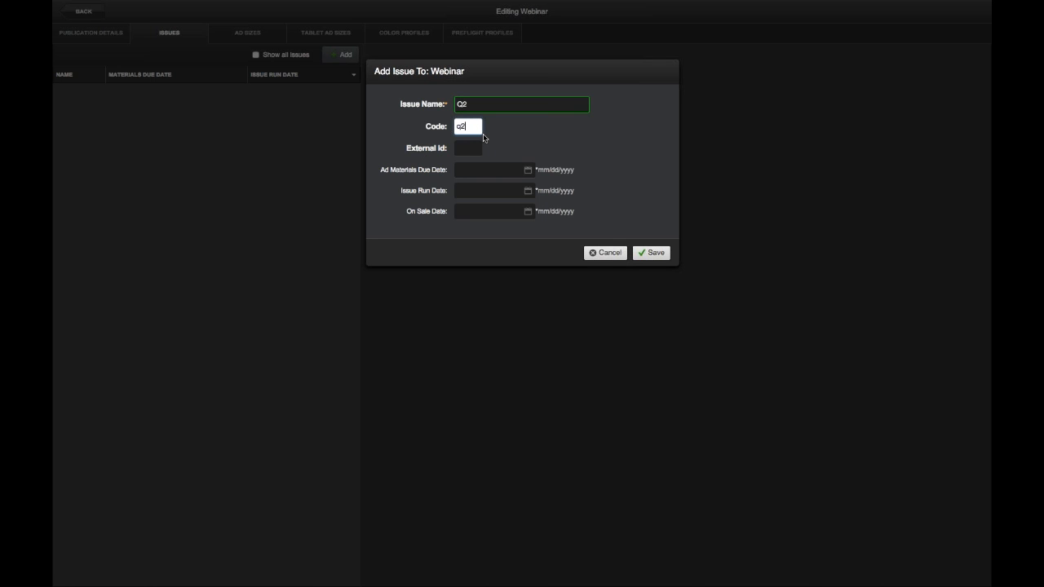
left_click(546, 137)
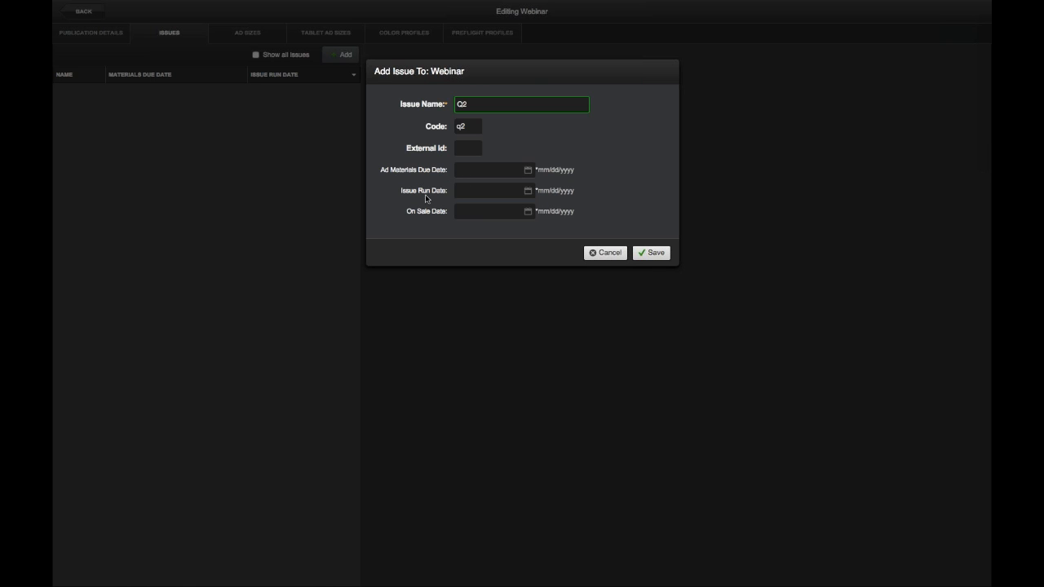
- Set the issue's ad materials due date to 03/28/2015, run date to 04/05/2015 and on sale date to 04/09/2015, and save it
left_click(528, 170)
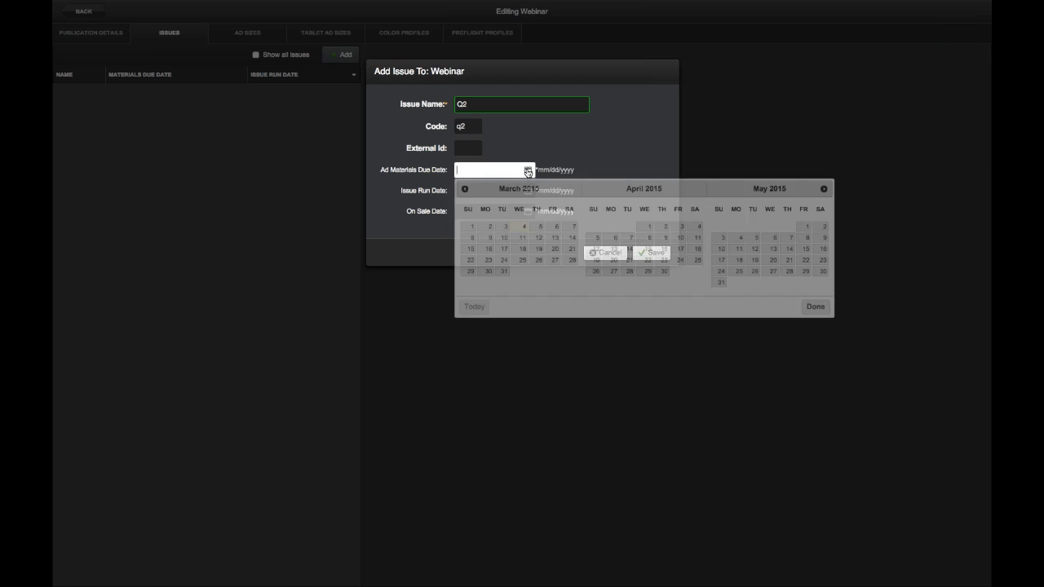
left_click(572, 259)
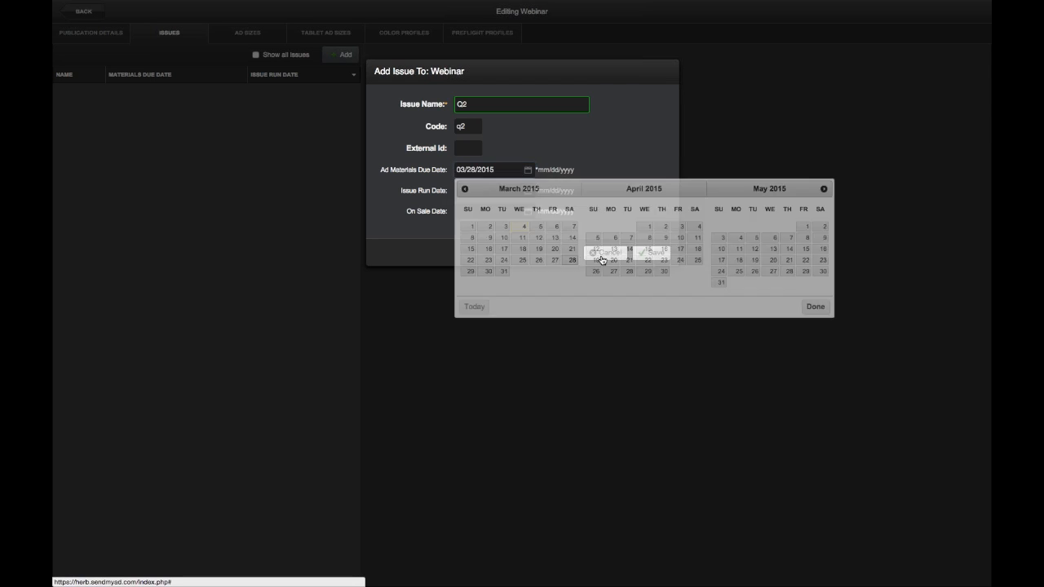
left_click(528, 190)
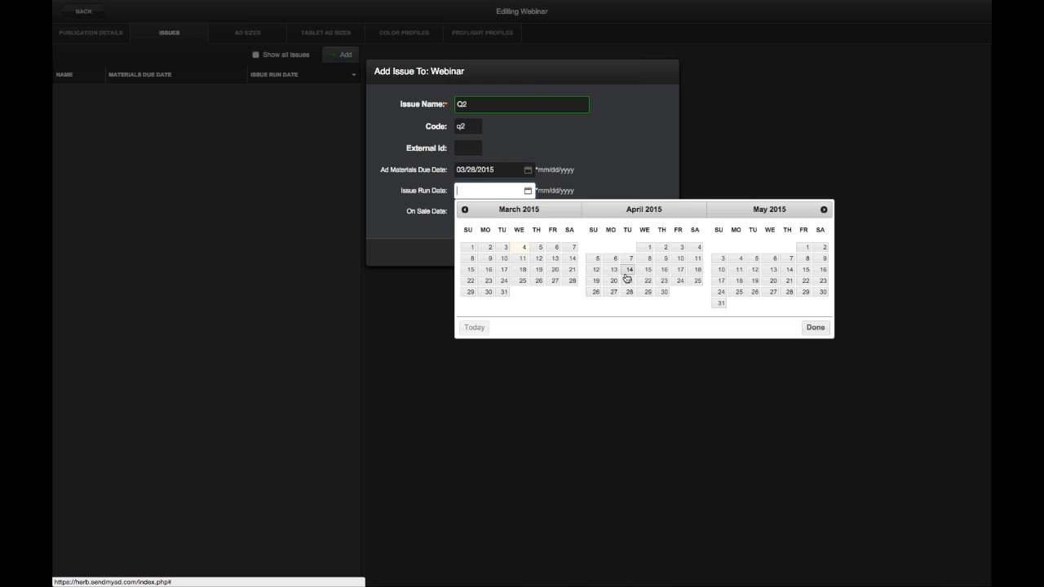
left_click(597, 258)
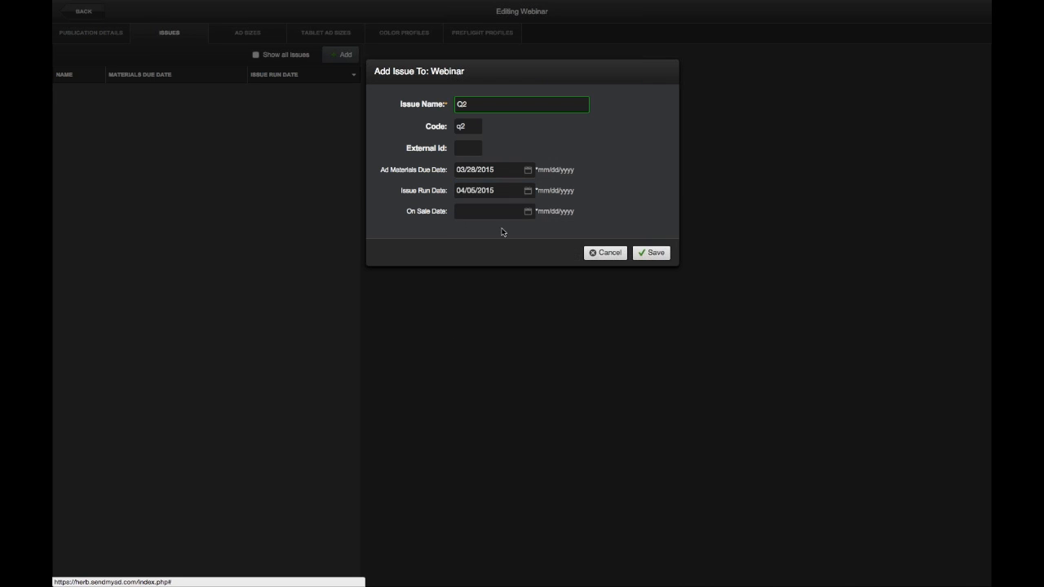
left_click(529, 213)
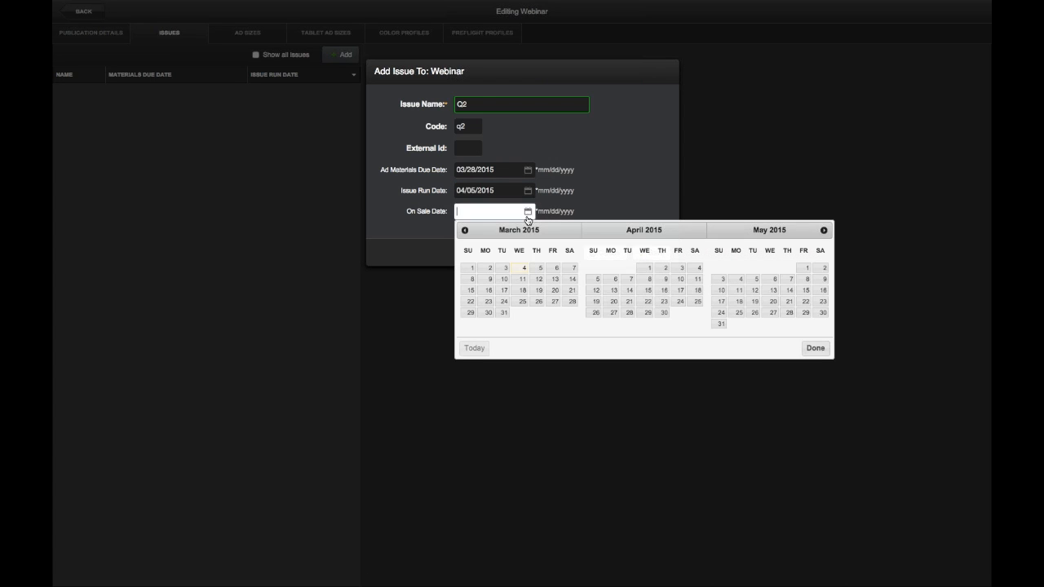
left_click(668, 280)
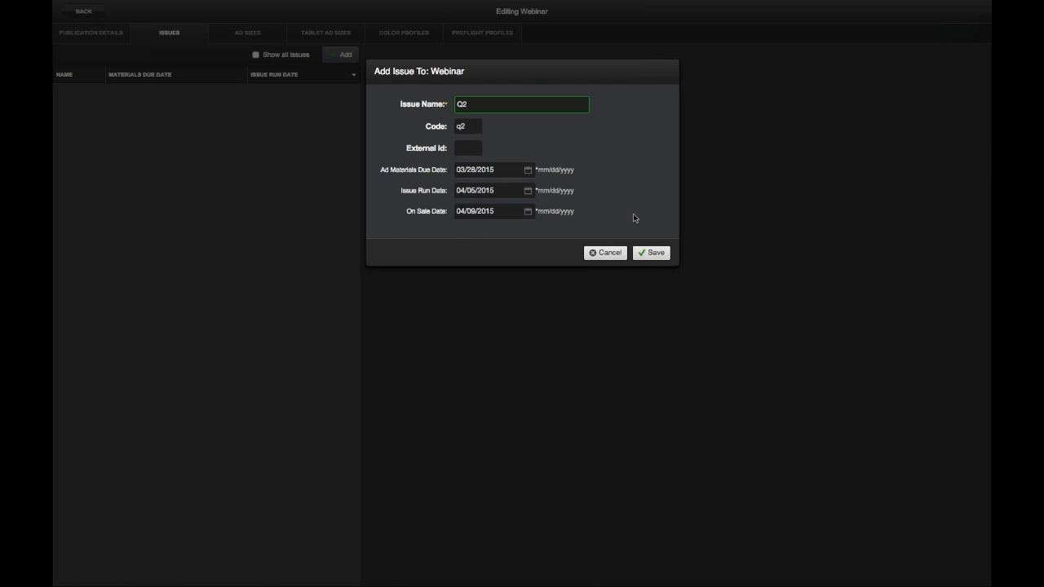
left_click(650, 254)
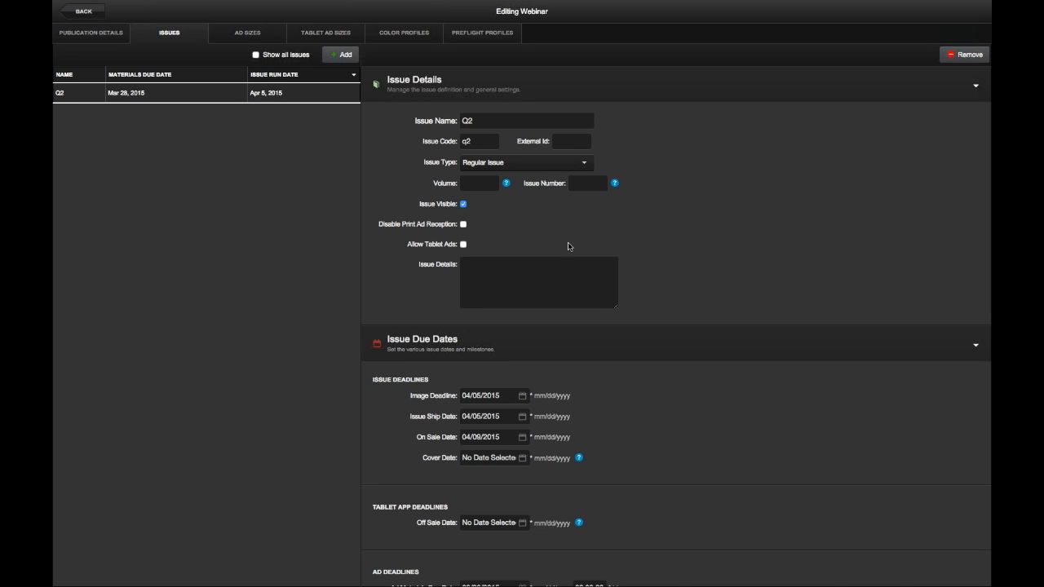
- Look over the Q2 issue's details and due dates, and examine the available issue types
scroll(642, 241, "down", 1)
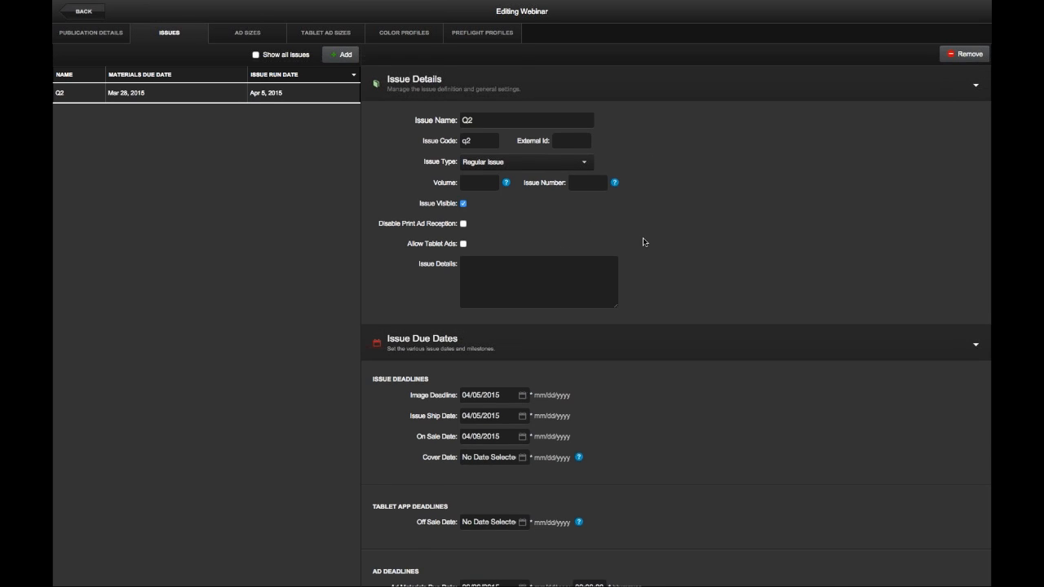
scroll(643, 242, "down", 1)
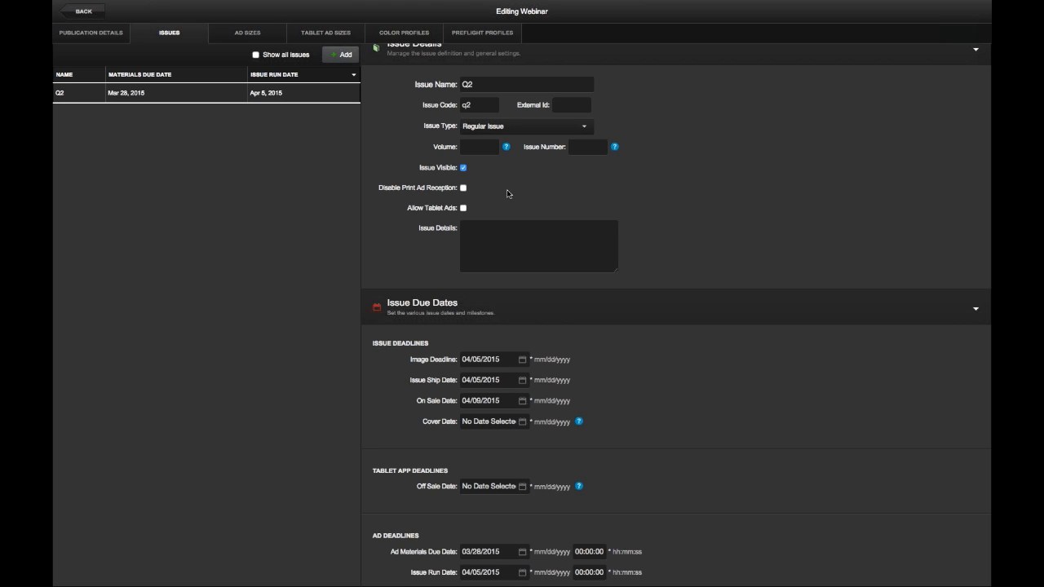
left_click(535, 129)
left_click(673, 123)
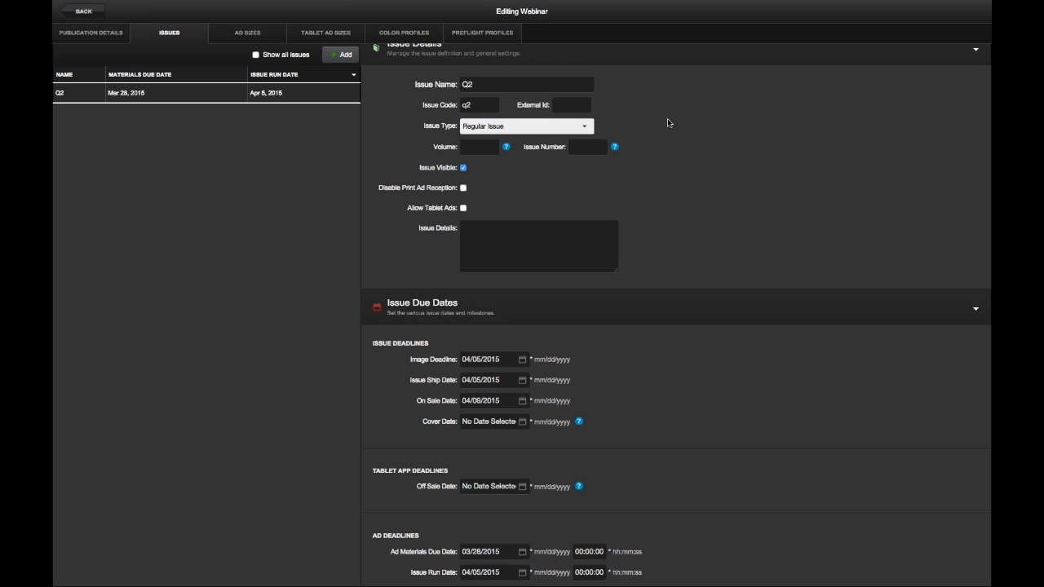
left_click(525, 130)
left_click(665, 117)
scroll(548, 203, "up", 1)
scroll(548, 203, "down", 2)
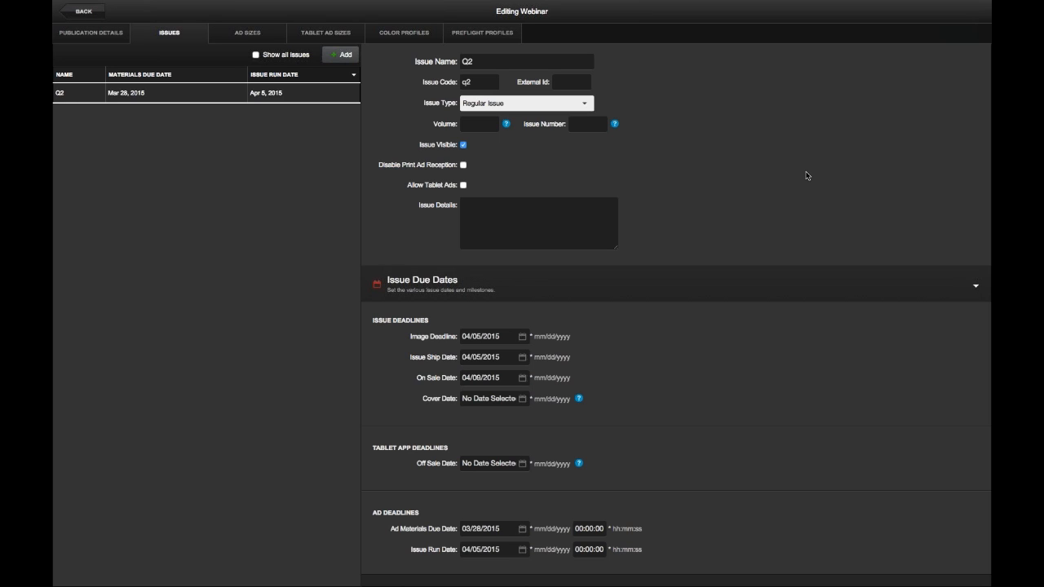
- Try disabling print ad reception for the Q2 issue, and restore the setting
left_click(464, 166)
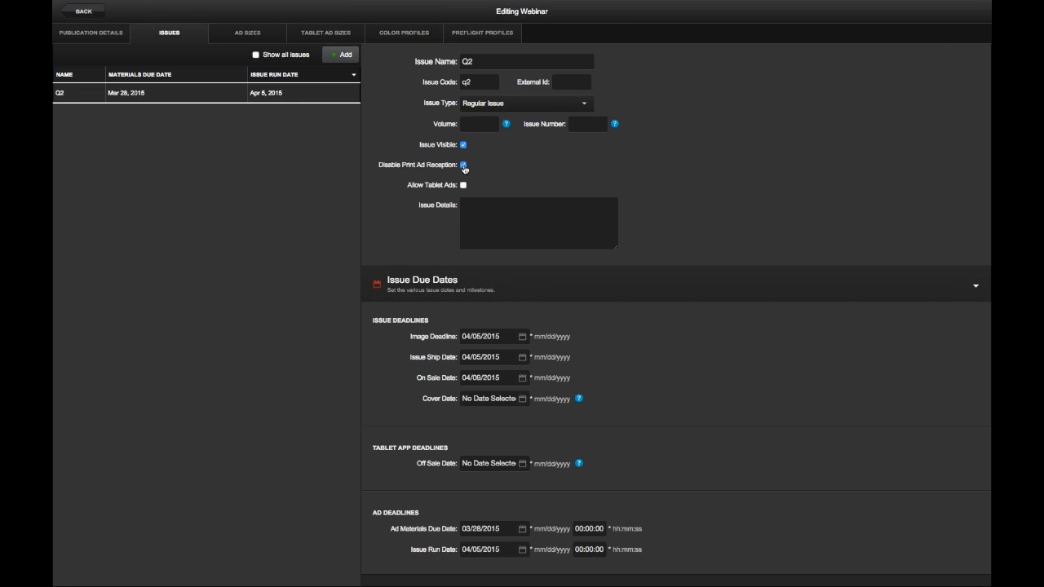
left_click(463, 166)
left_click(463, 165)
left_click(463, 166)
scroll(516, 197, "up", 2)
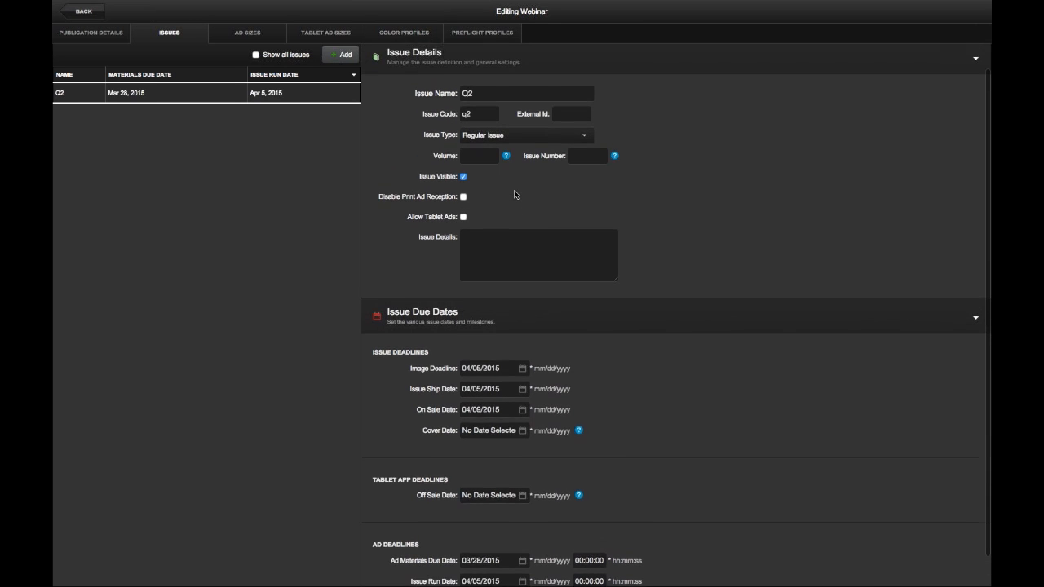
scroll(513, 197, "up", 1)
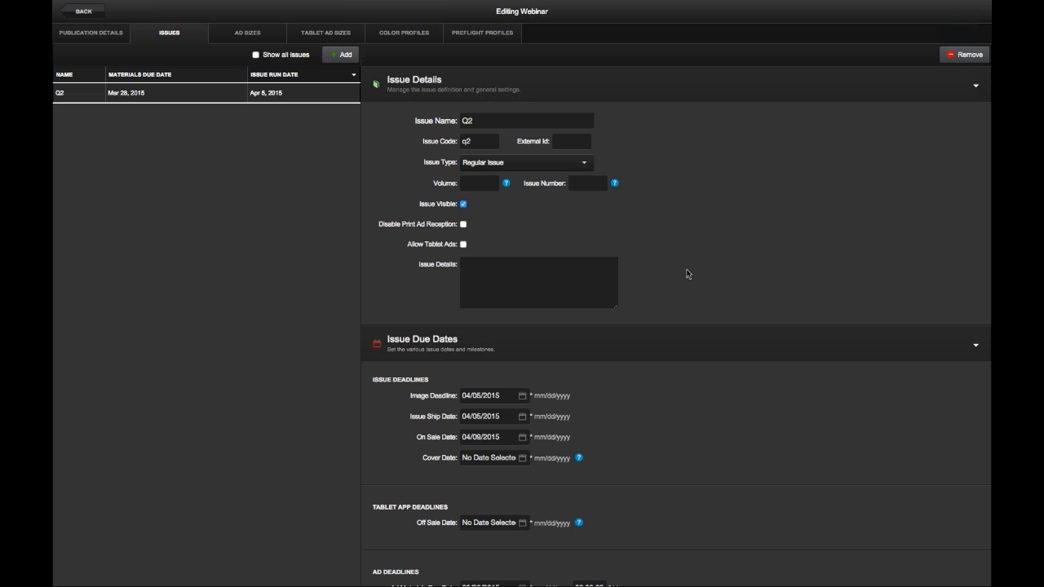
scroll(687, 276, "down", 2)
- Leave the publication editor and list the visible issues of the Webinar publication
left_click(81, 13)
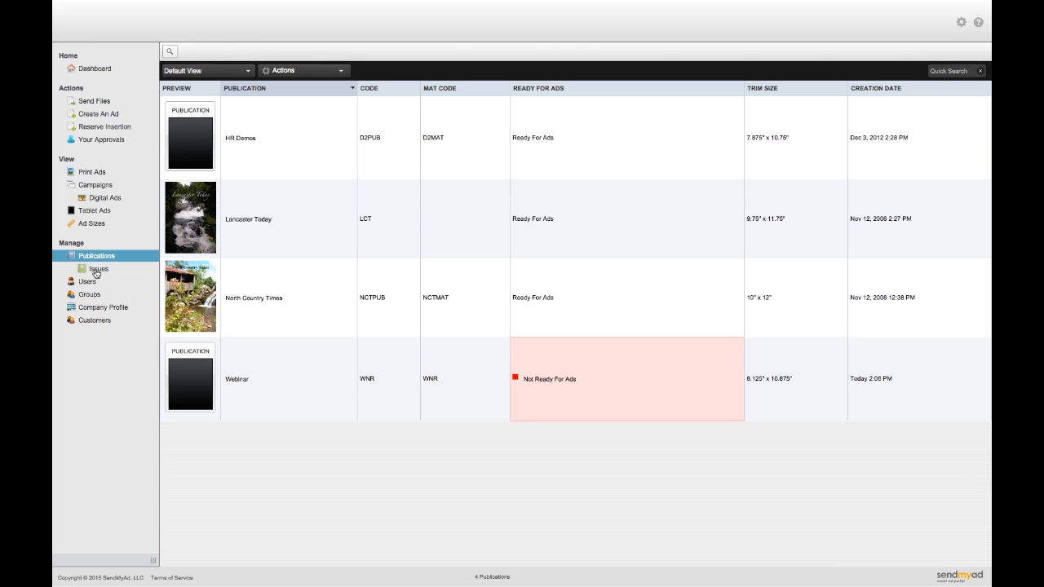
left_click(96, 273)
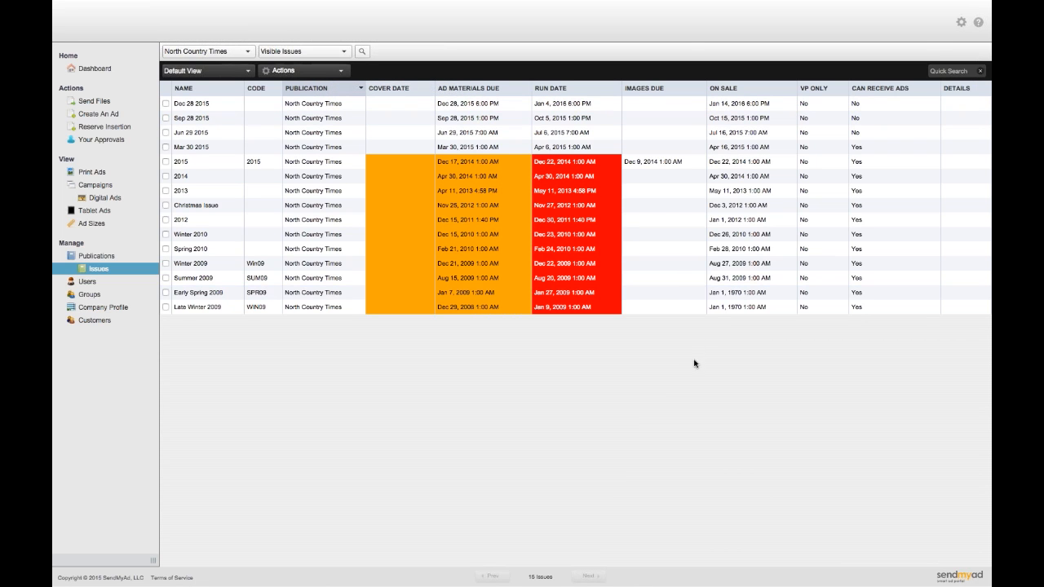
left_click(224, 52)
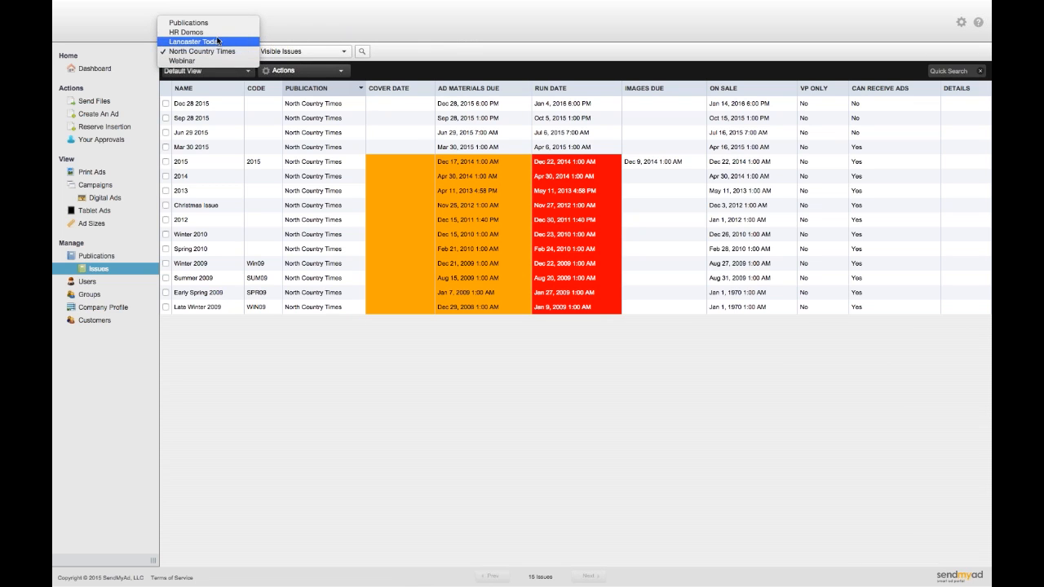
left_click(209, 61)
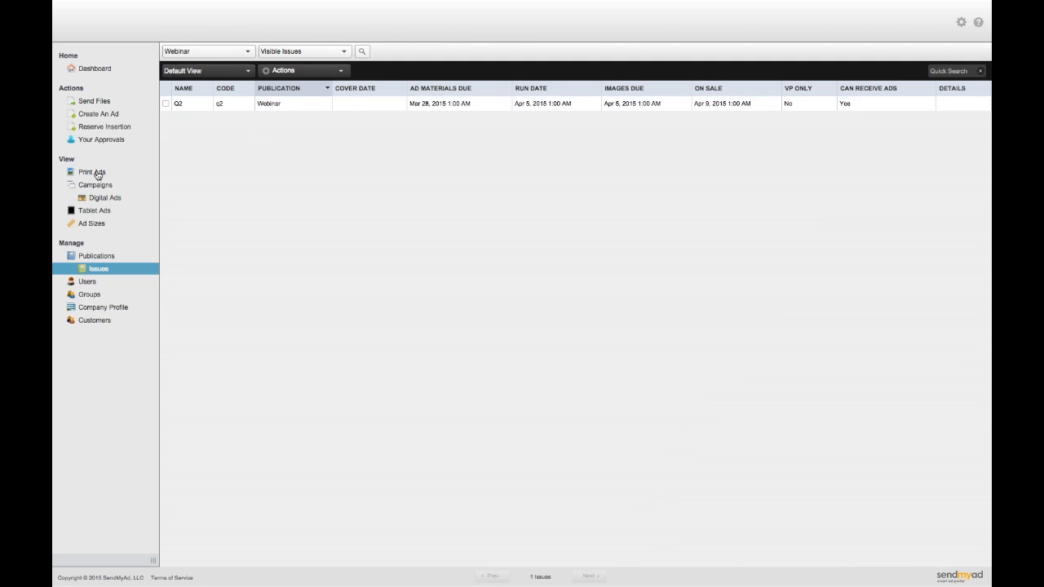
left_click(340, 74)
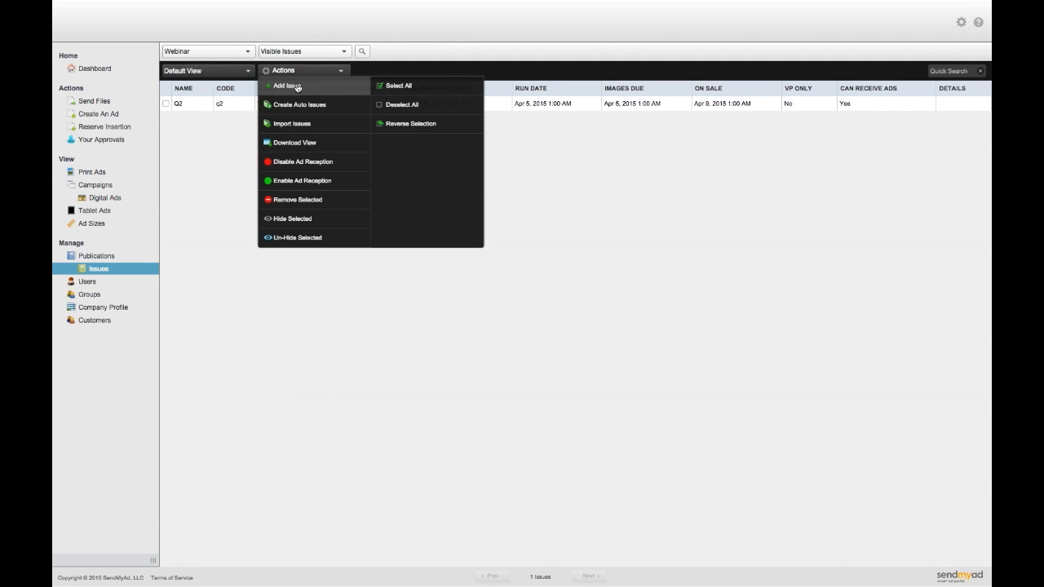
left_click(297, 88)
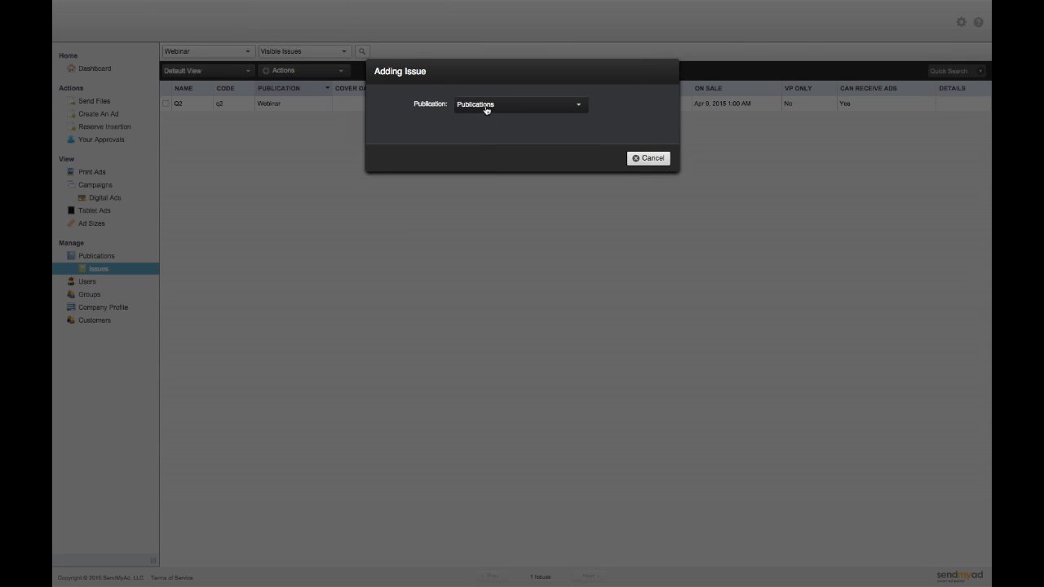
left_click(486, 105)
left_click(481, 144)
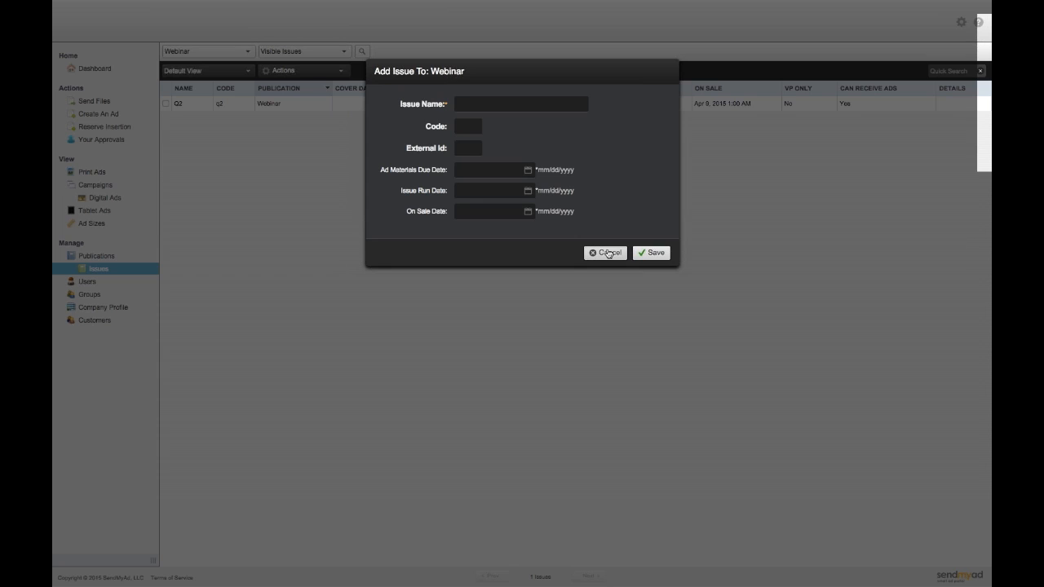
left_click(608, 253)
- Start creating auto issues for the Webinar publication with Monthly frequency, Run Date naming and 6 issues
left_click(299, 72)
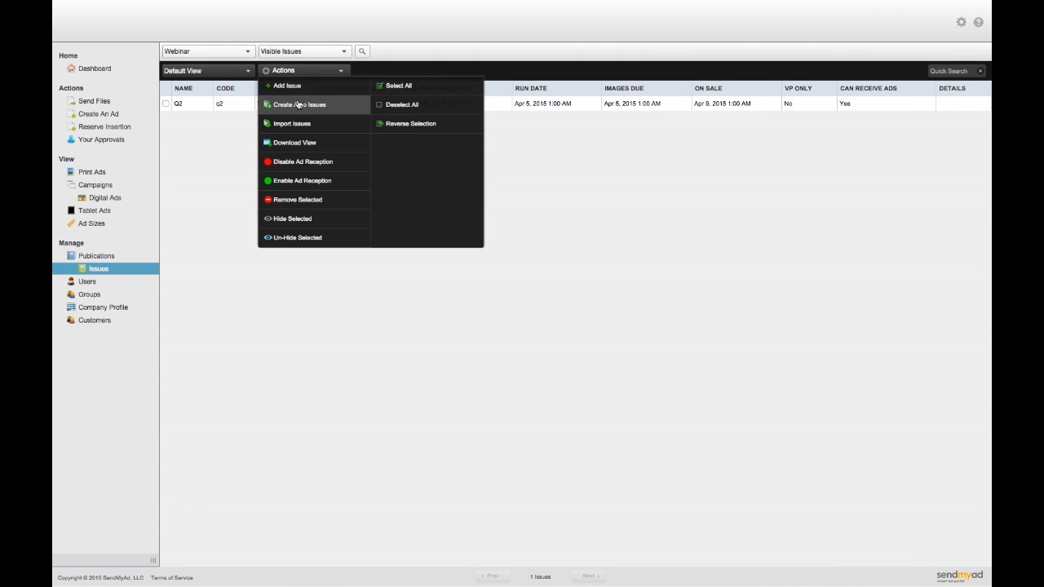
left_click(326, 106)
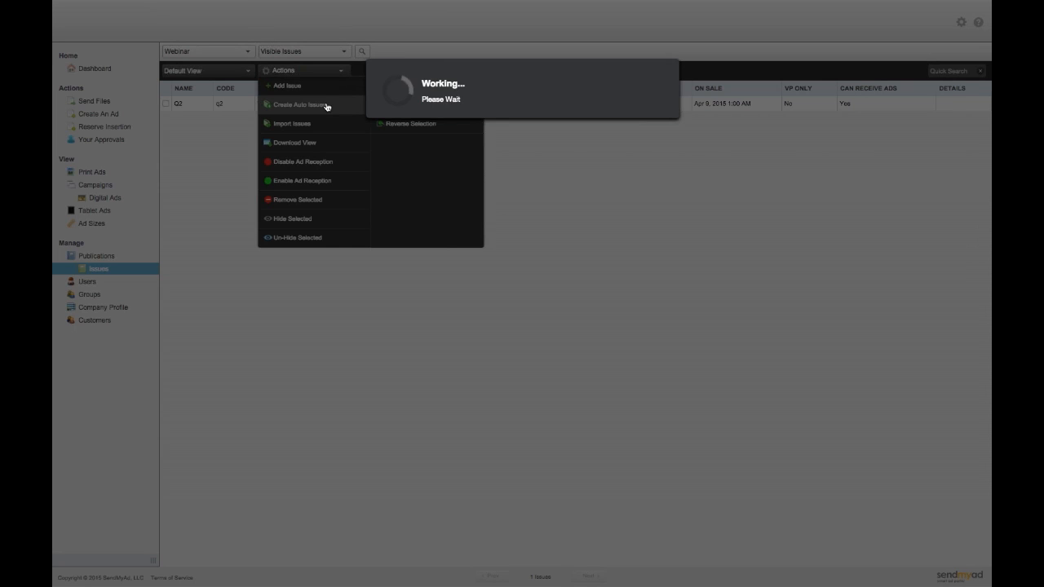
left_click(532, 106)
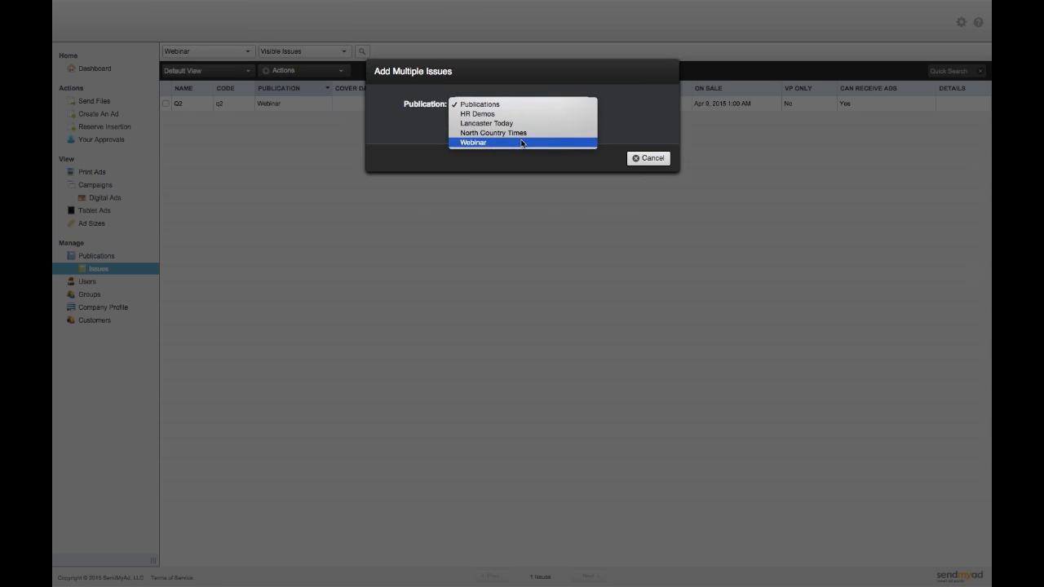
left_click(520, 143)
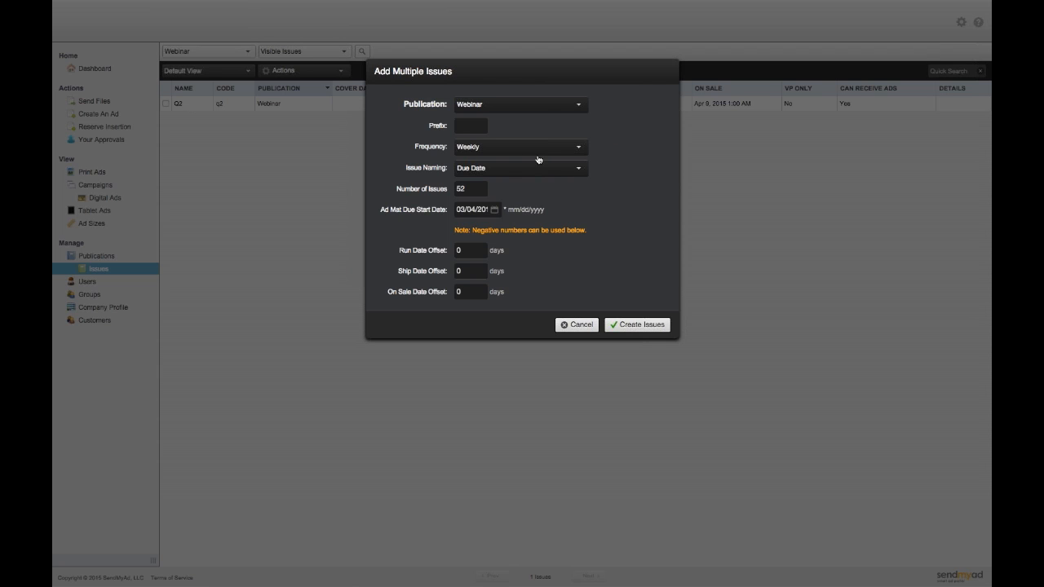
left_click(501, 150)
left_click(498, 168)
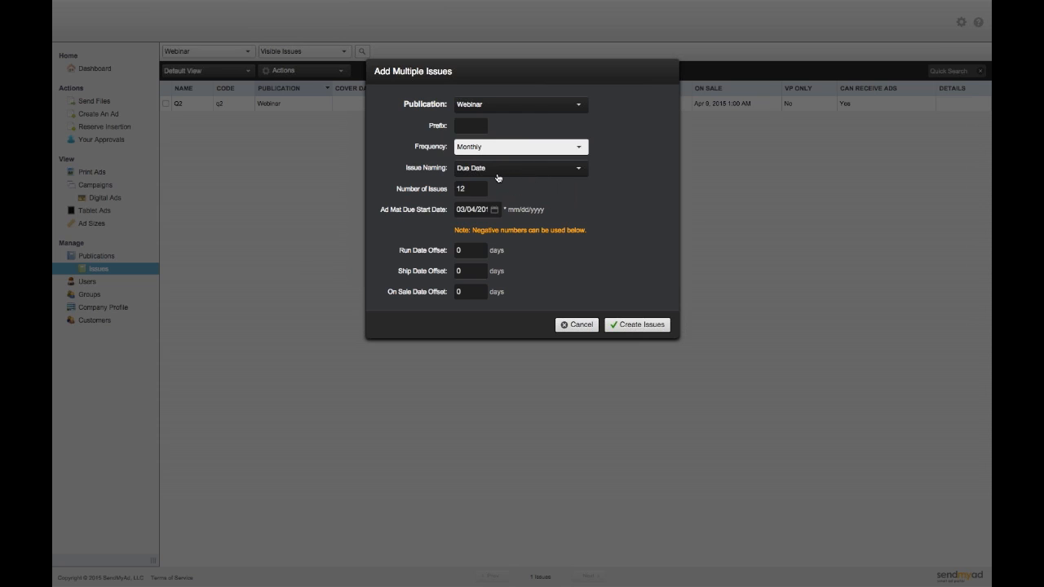
left_click(500, 170)
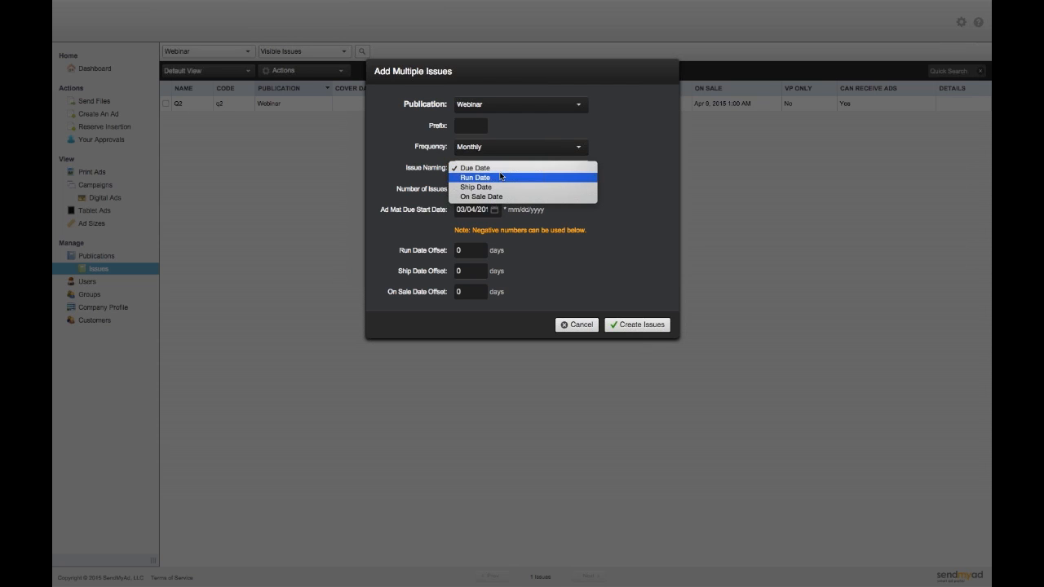
left_click(501, 178)
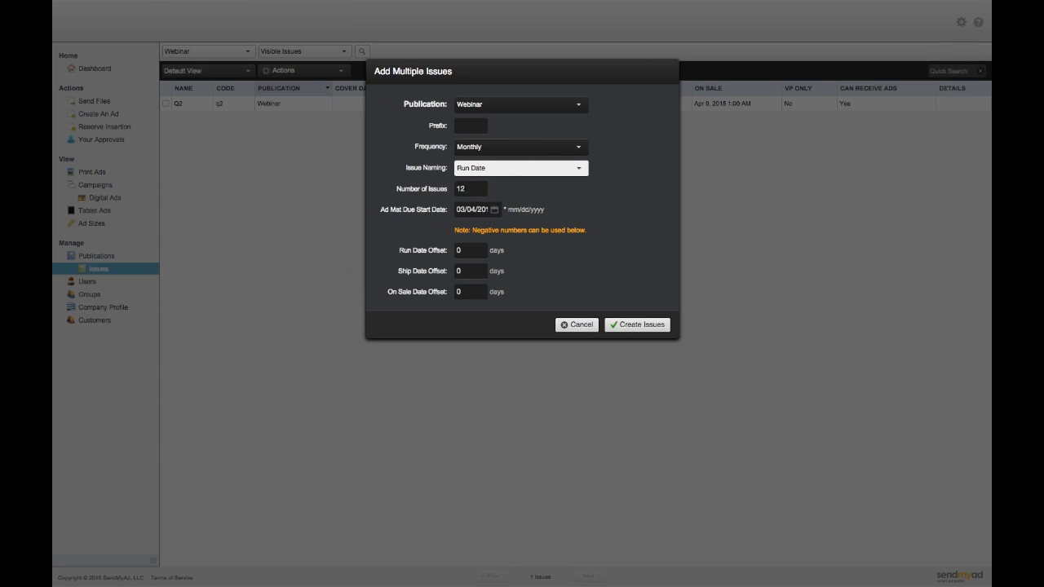
key("Tab")
type("6")
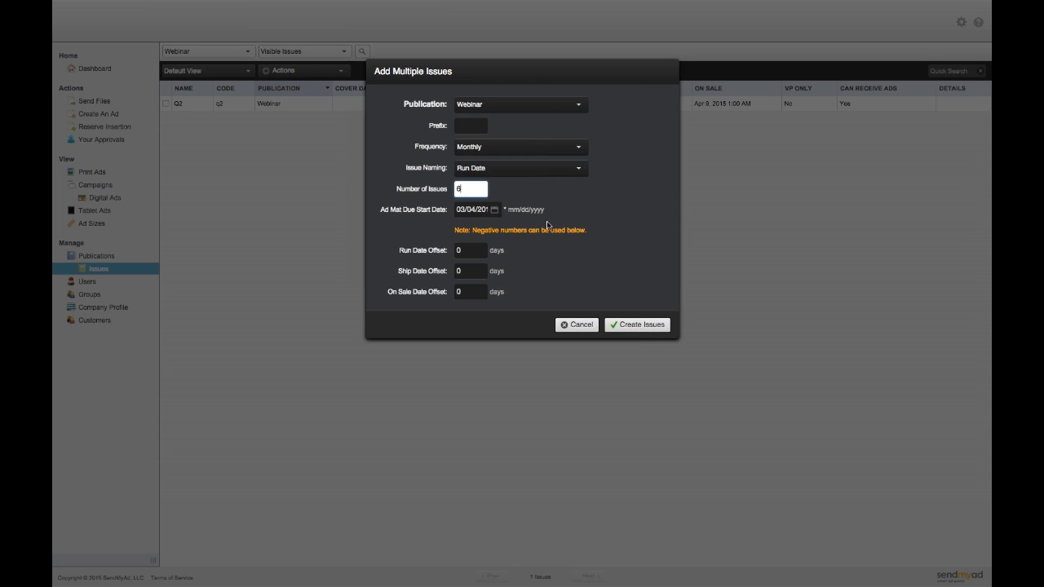
- Set the ad materials due start date to 04/21/2015 and the run, ship and on sale offsets to 7, 10 and 12 days, and create the issues
left_click(493, 211)
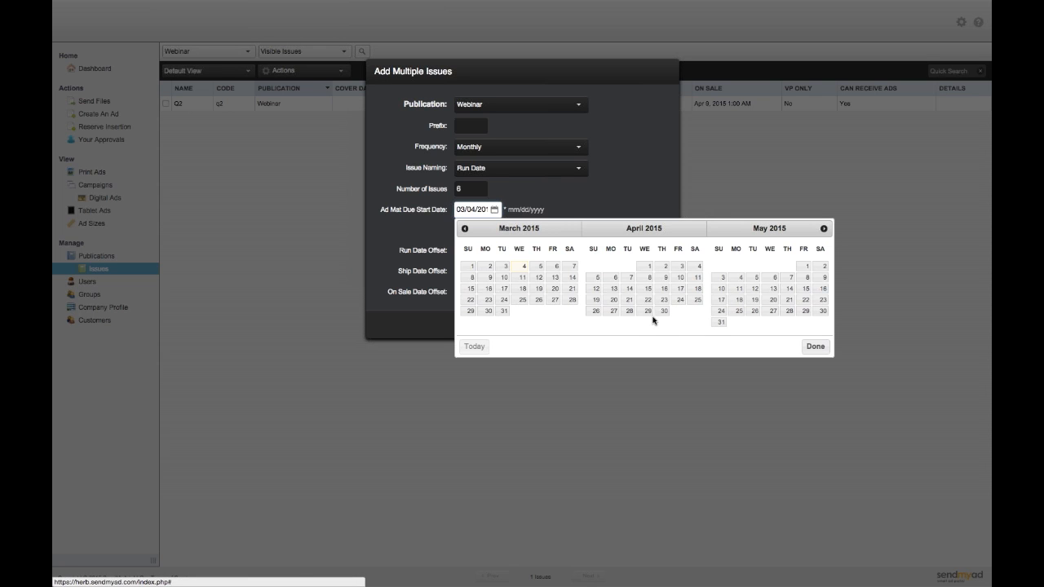
left_click(629, 300)
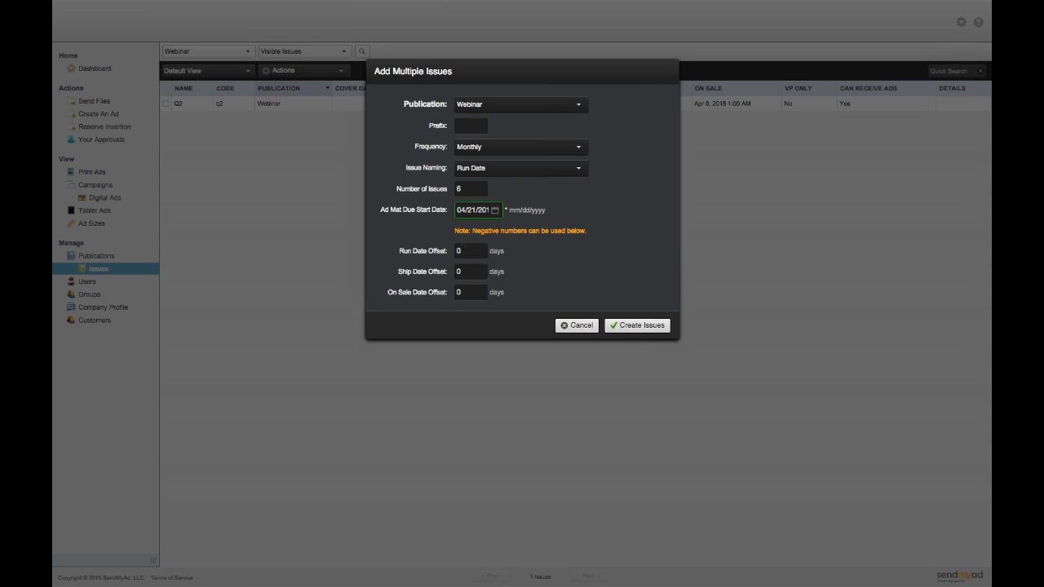
left_click(457, 250)
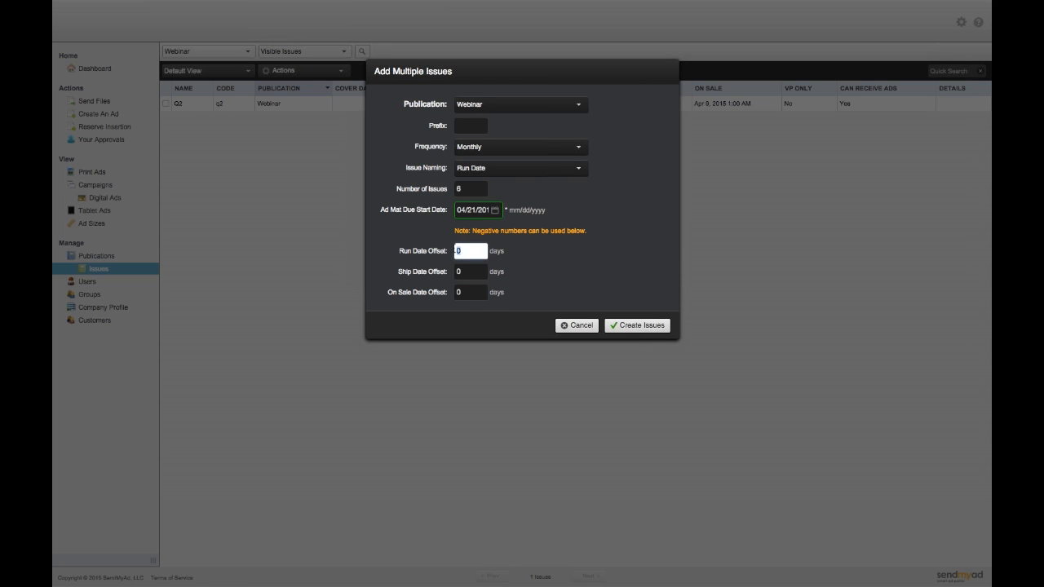
left_click(545, 271)
left_click(441, 271)
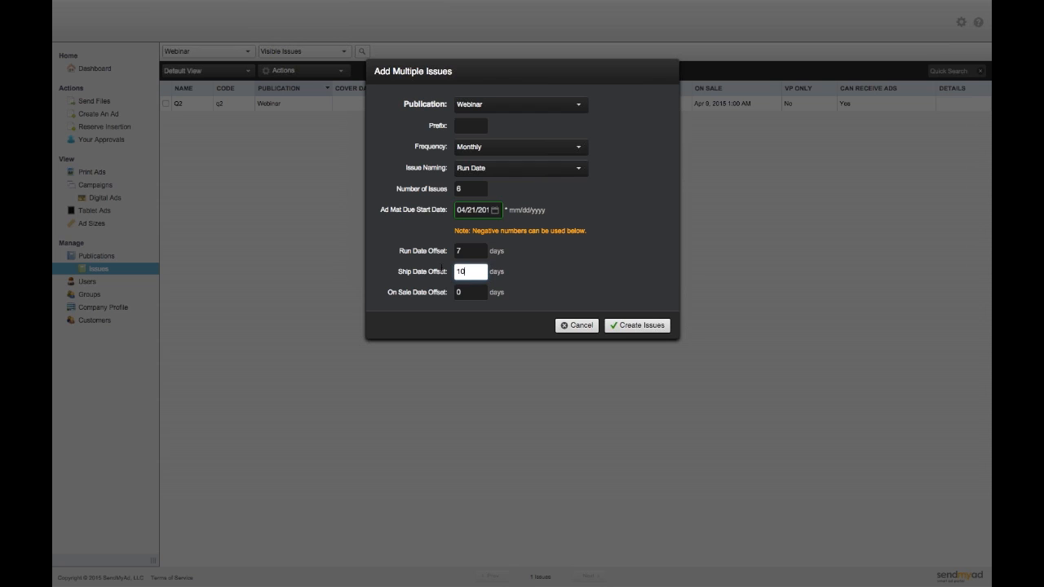
left_click(507, 301)
left_click(468, 293)
type("12")
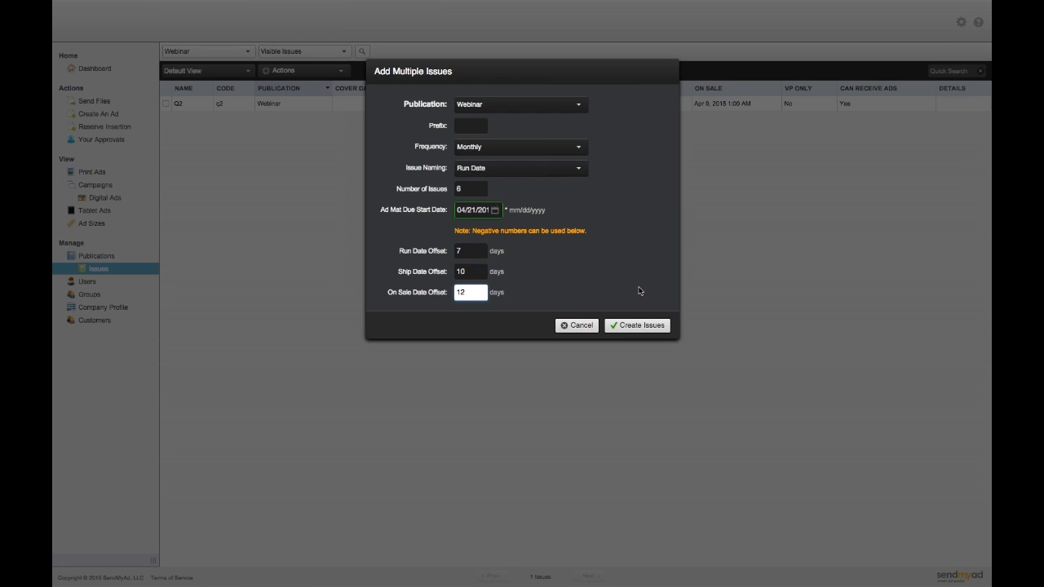
left_click(661, 289)
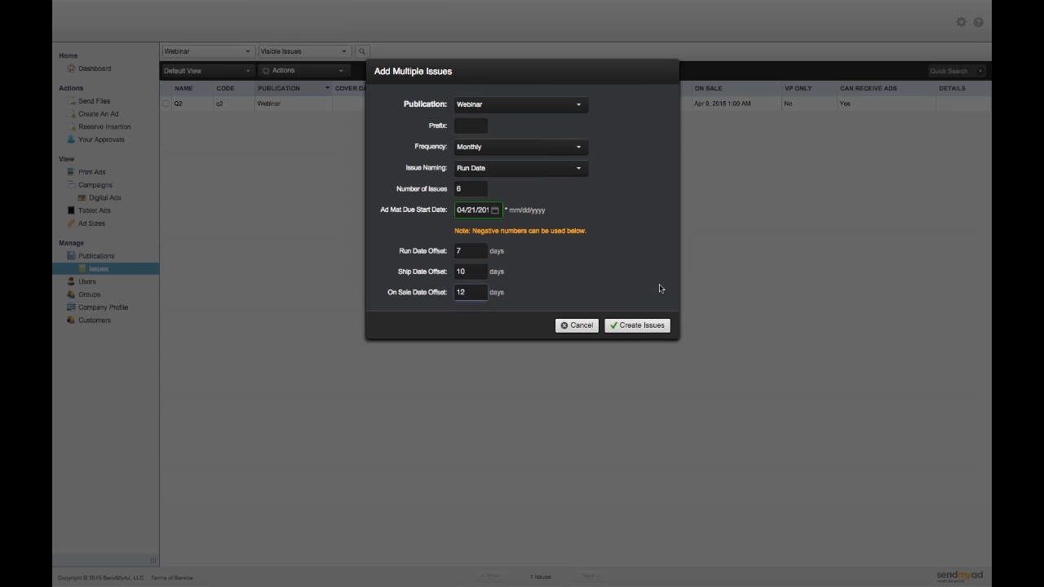
left_click(659, 330)
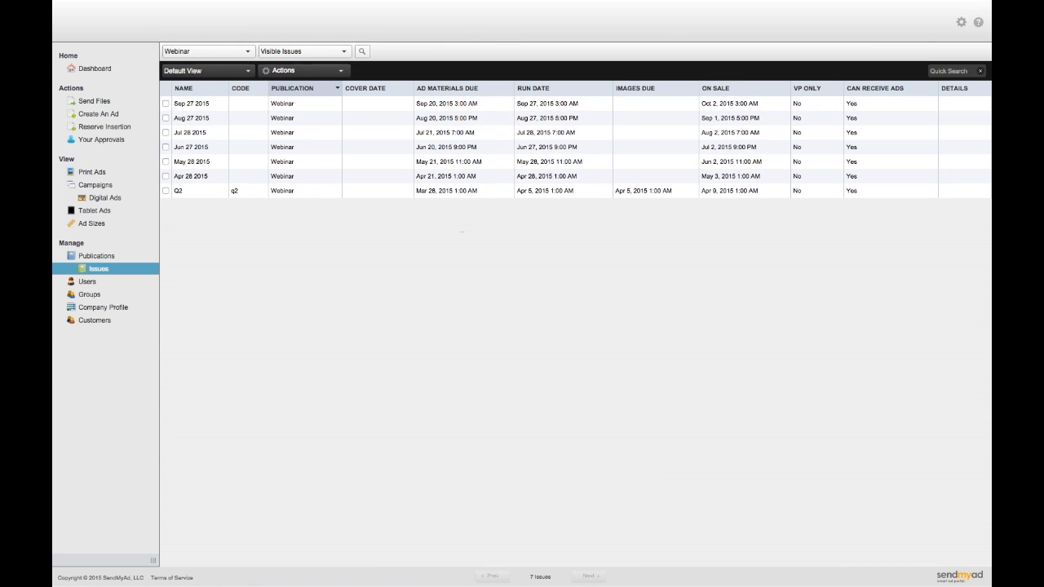
- Review the details of the Sep 27 2015 issue and return to the issue list
double_click(196, 103)
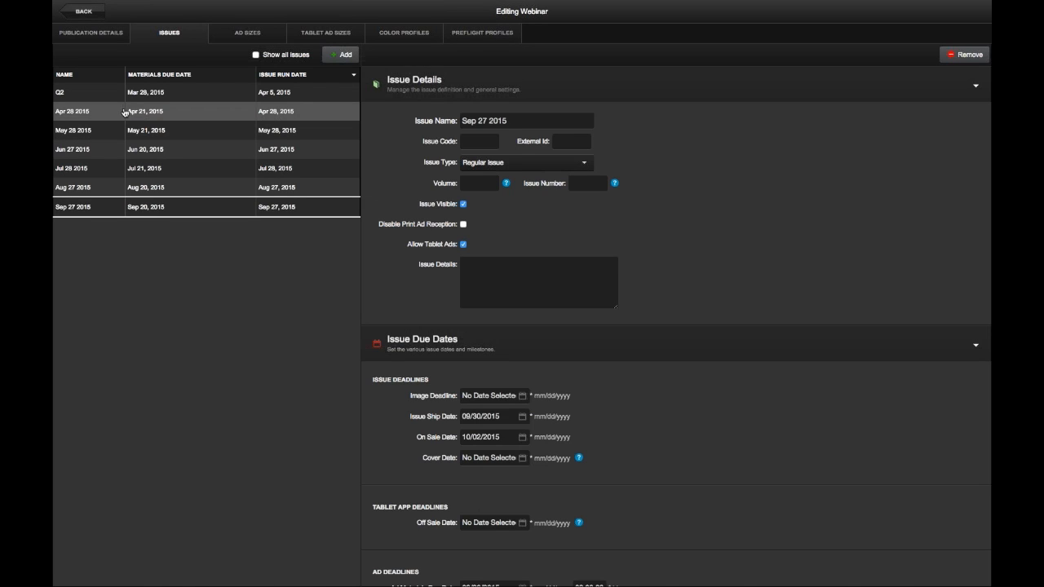
left_click(77, 12)
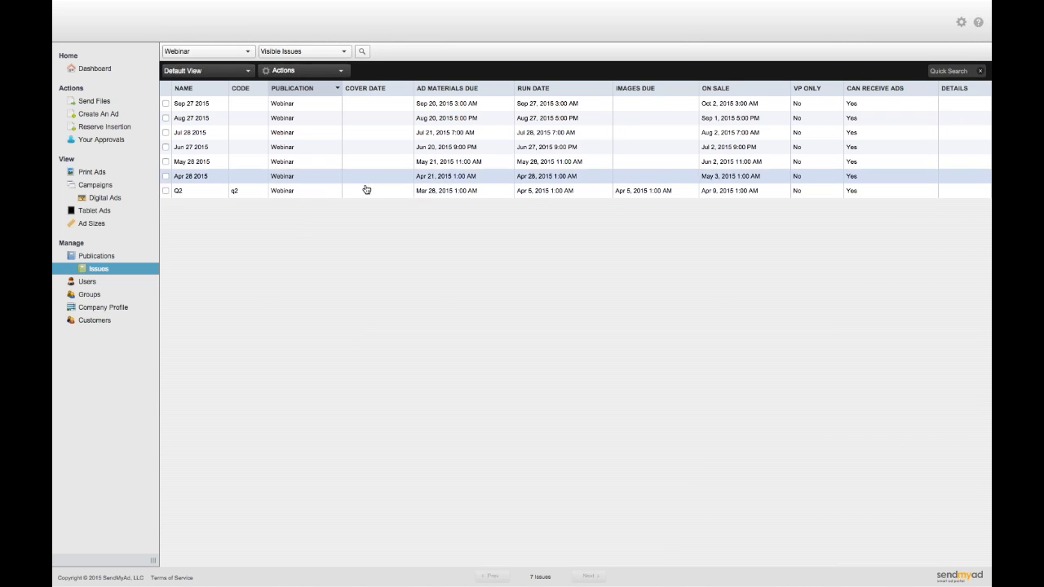
- Look over the requirements for importing issues from a CSV file, close the import, and return to the publication list
left_click(306, 71)
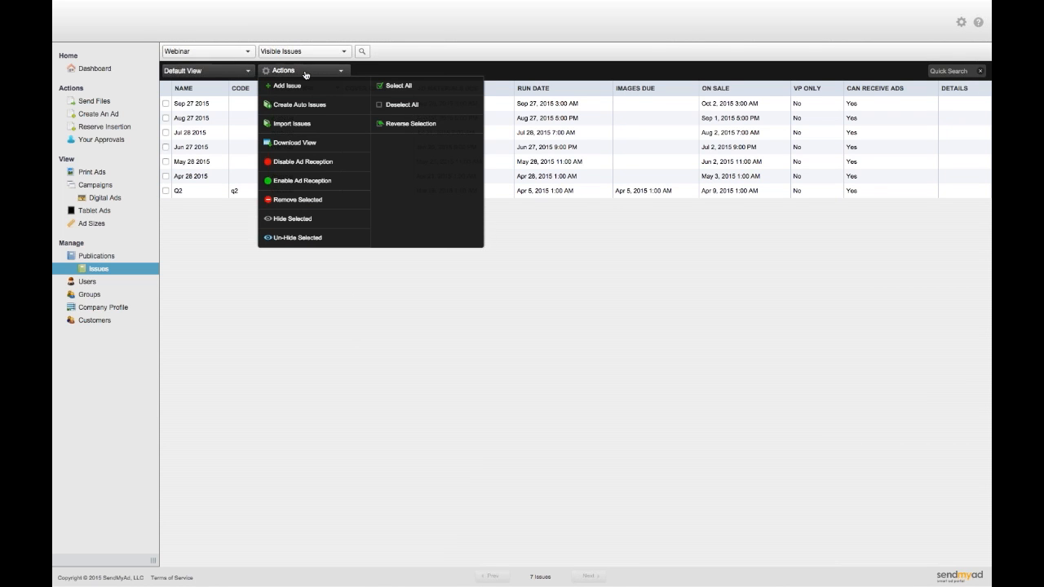
left_click(304, 125)
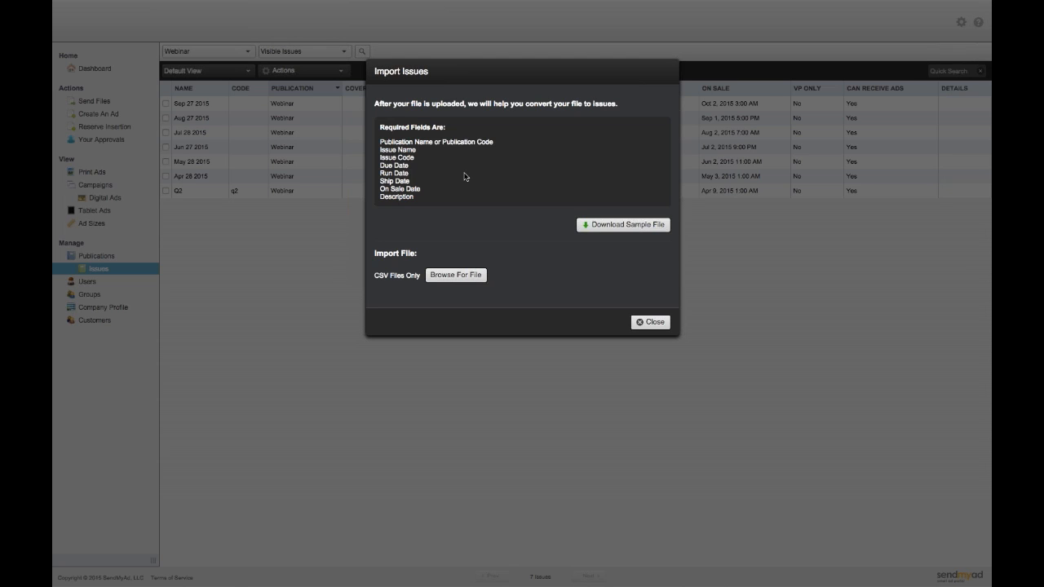
left_click(655, 323)
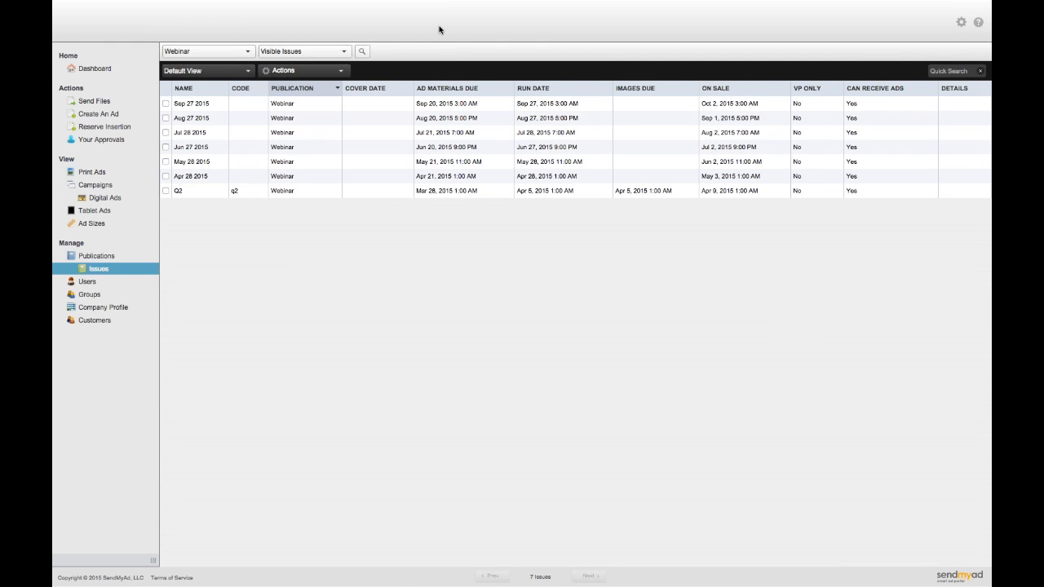
left_click(94, 260)
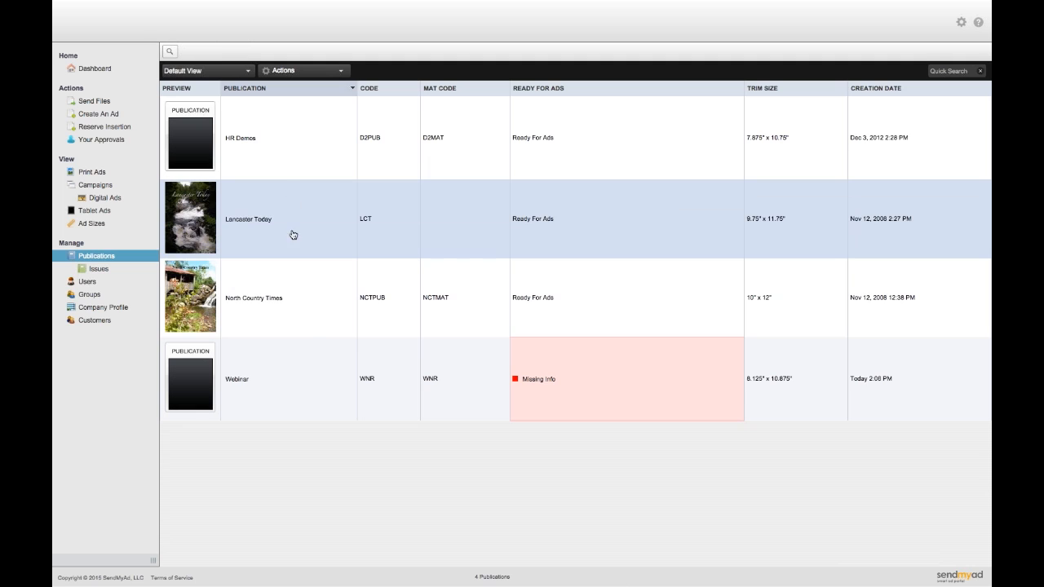
- Open the Webinar publication and review its issue list and preparation checklist
left_click(254, 388)
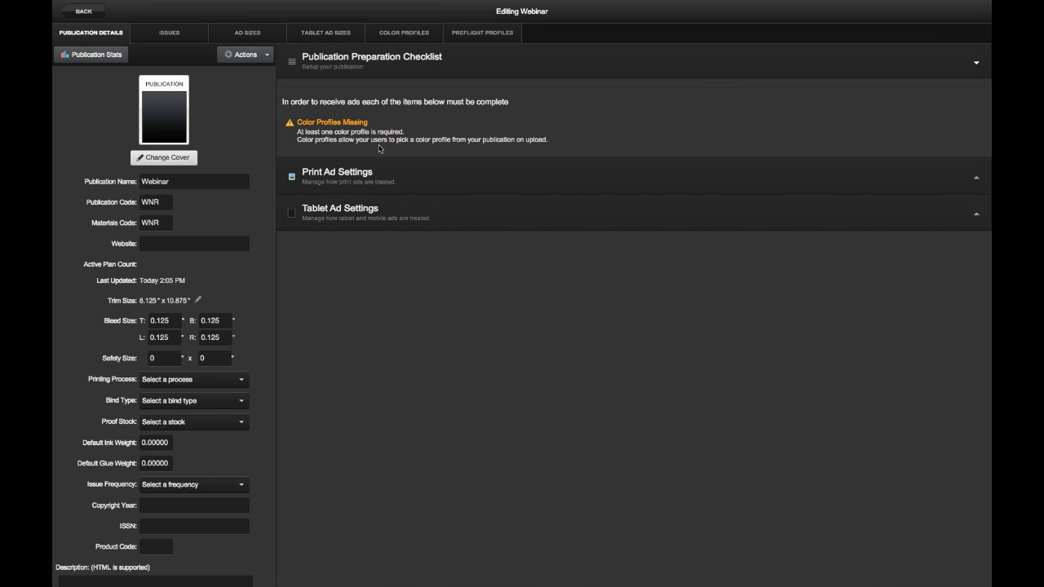
left_click(174, 39)
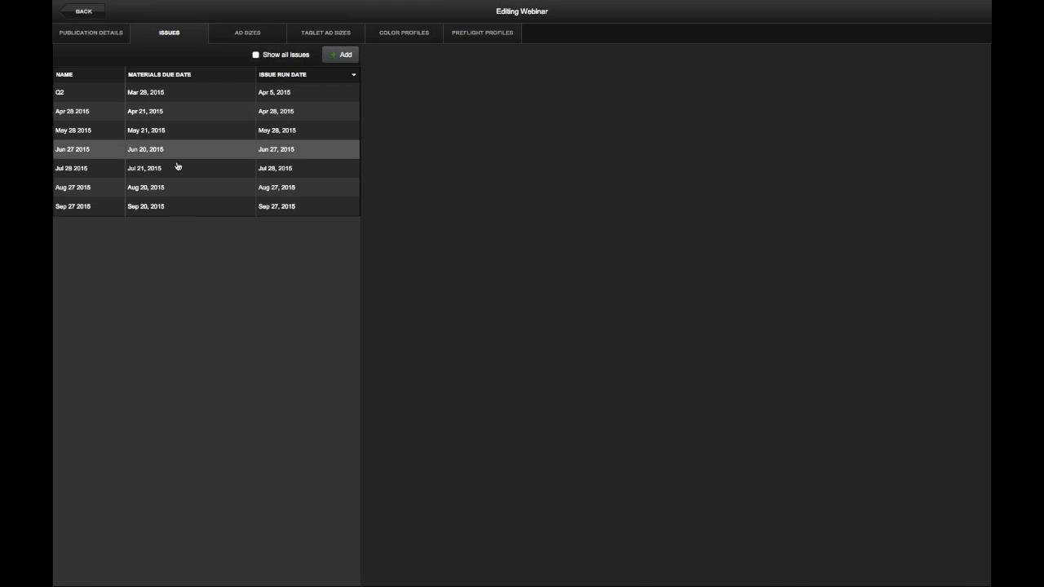
left_click(114, 37)
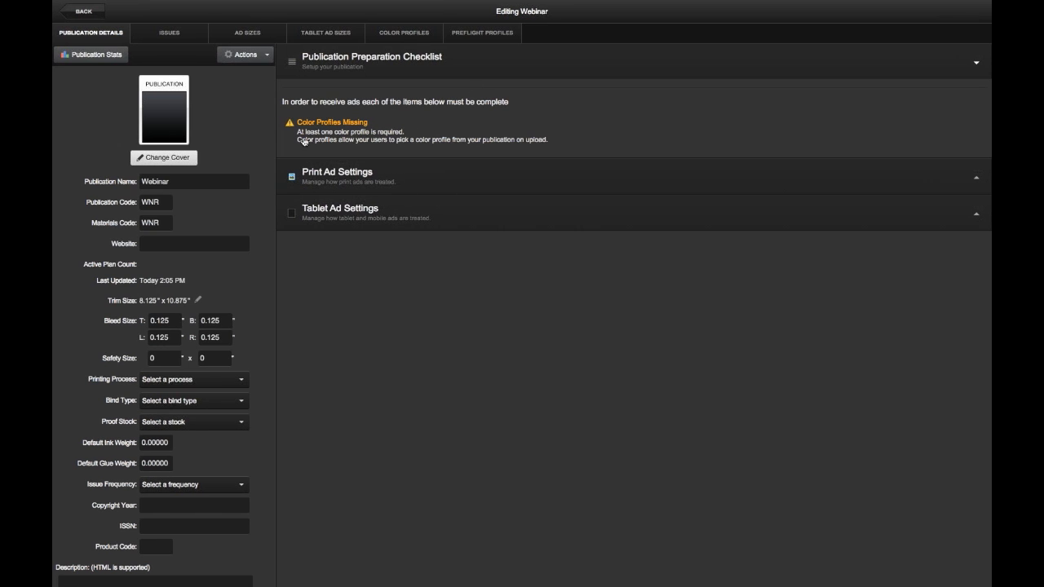
- Look over the Webinar publication's ad sizes and the actions available for them
left_click(242, 36)
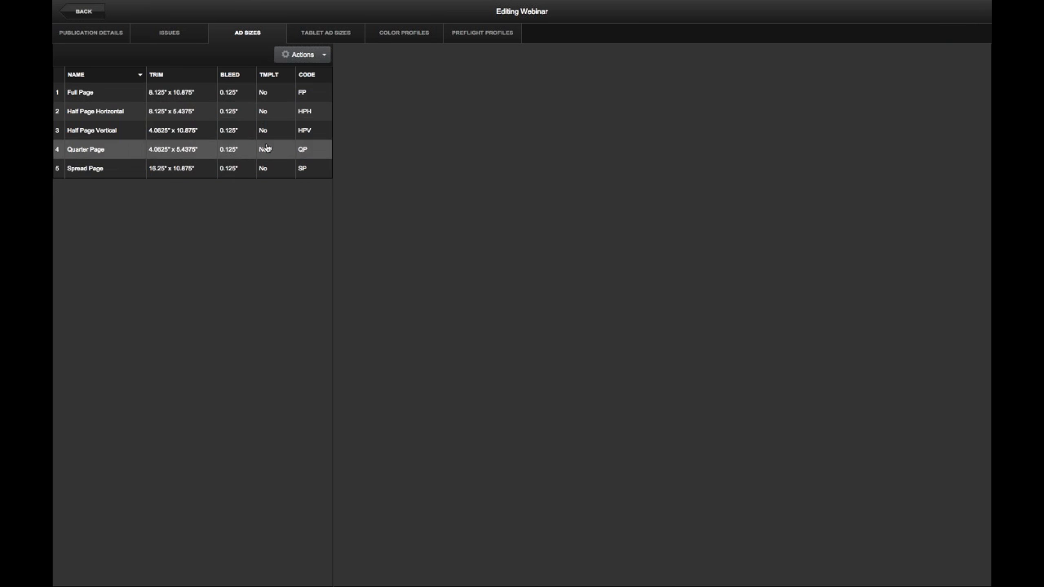
left_click(319, 57)
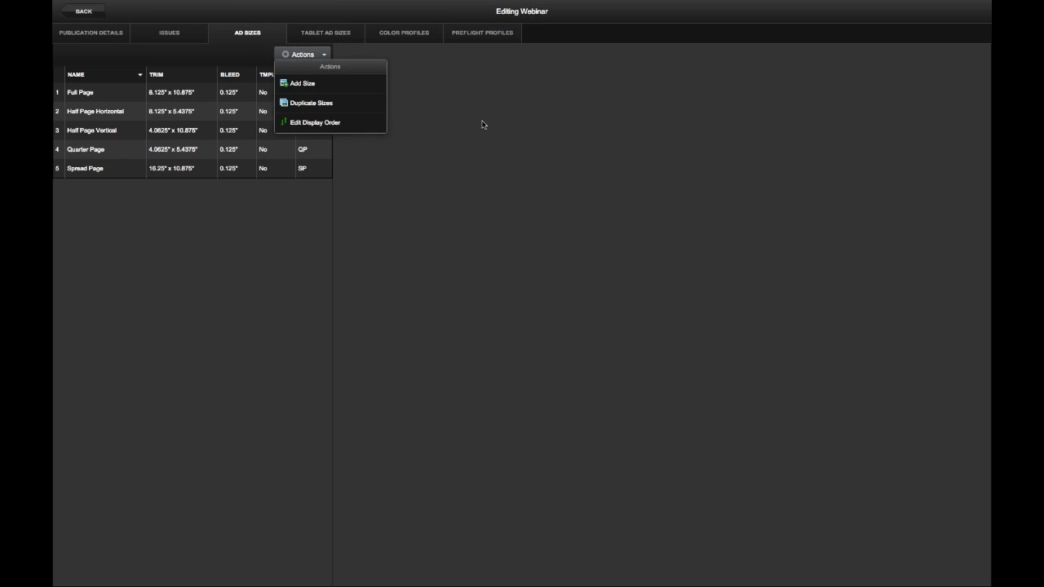
left_click(451, 143)
- Open the Full Page ad size and examine its per-side bleed and safety area settings, keeping both uniform on all sides
left_click(131, 100)
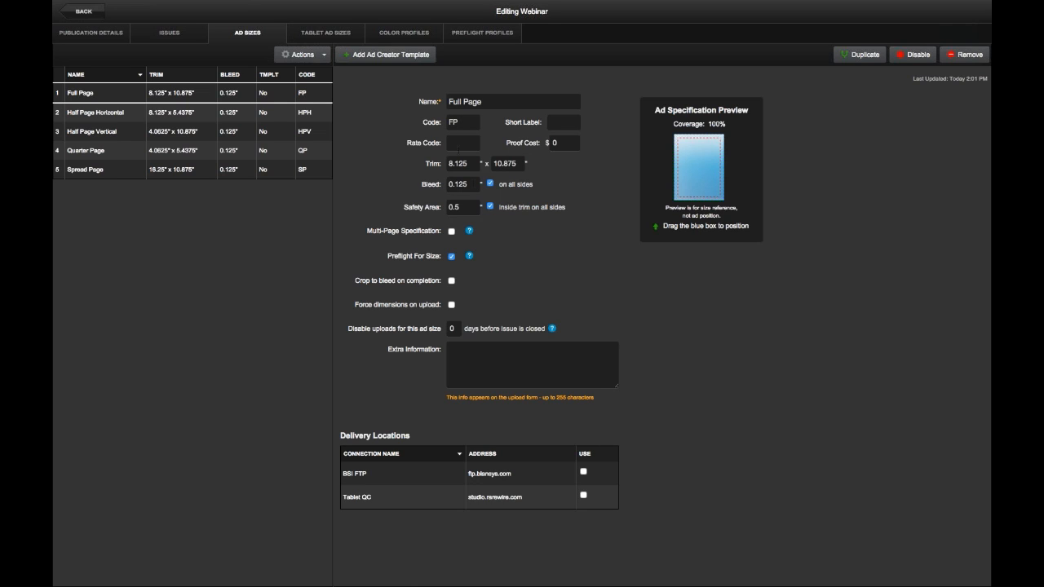
left_click(490, 183)
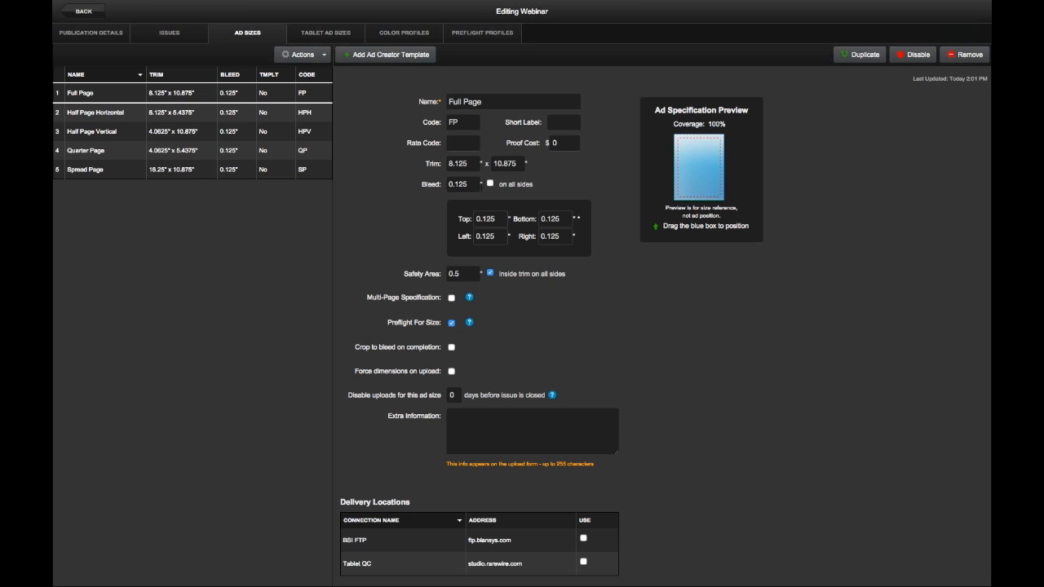
left_click(490, 185)
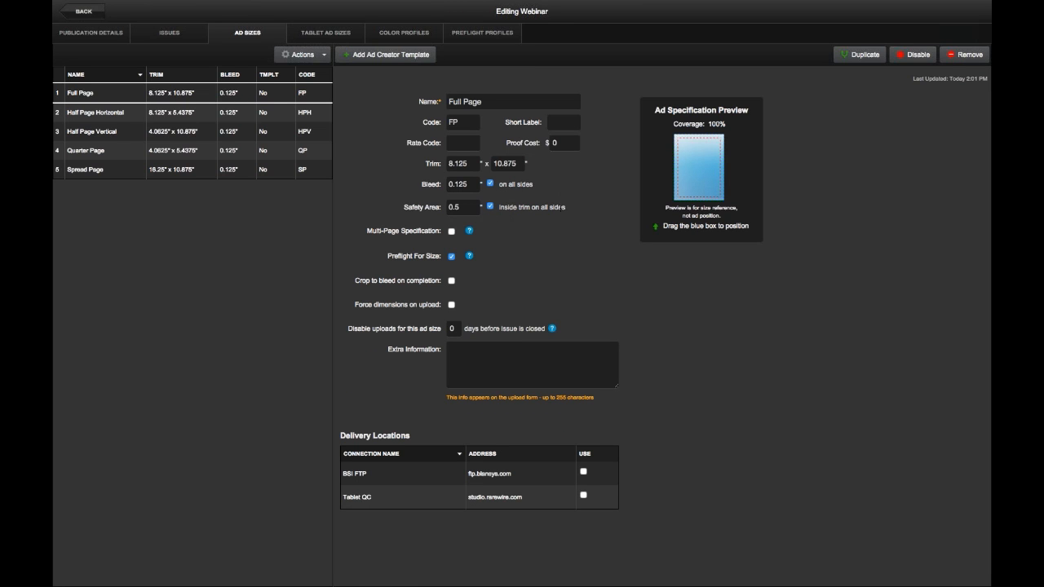
left_click(490, 207)
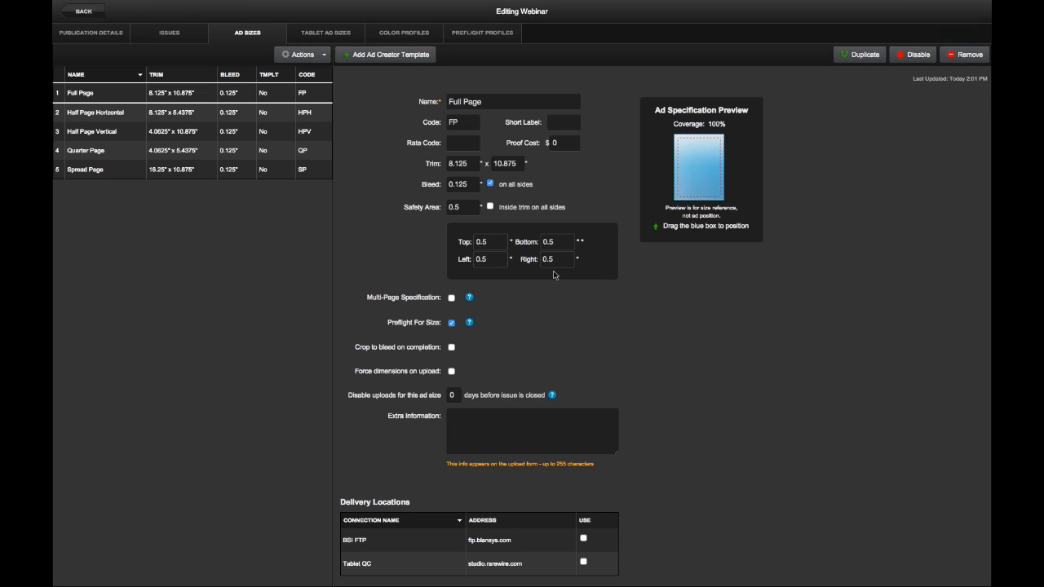
left_click(491, 208)
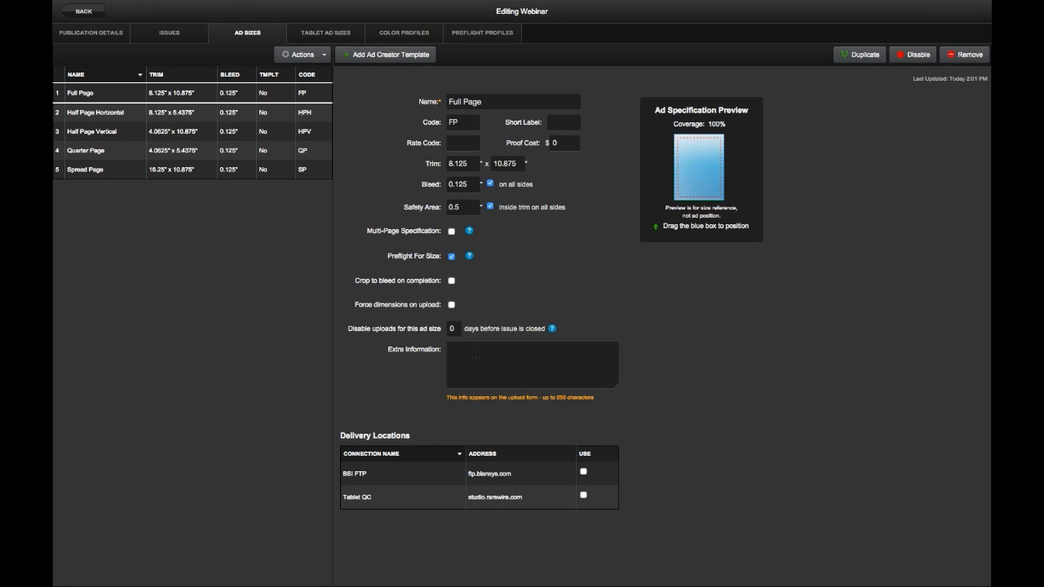
- Check the Full Page size's upload cutoff and extra information fields, and enable BSI FTP as its delivery location
mouse_move(461, 330)
left_click(488, 359)
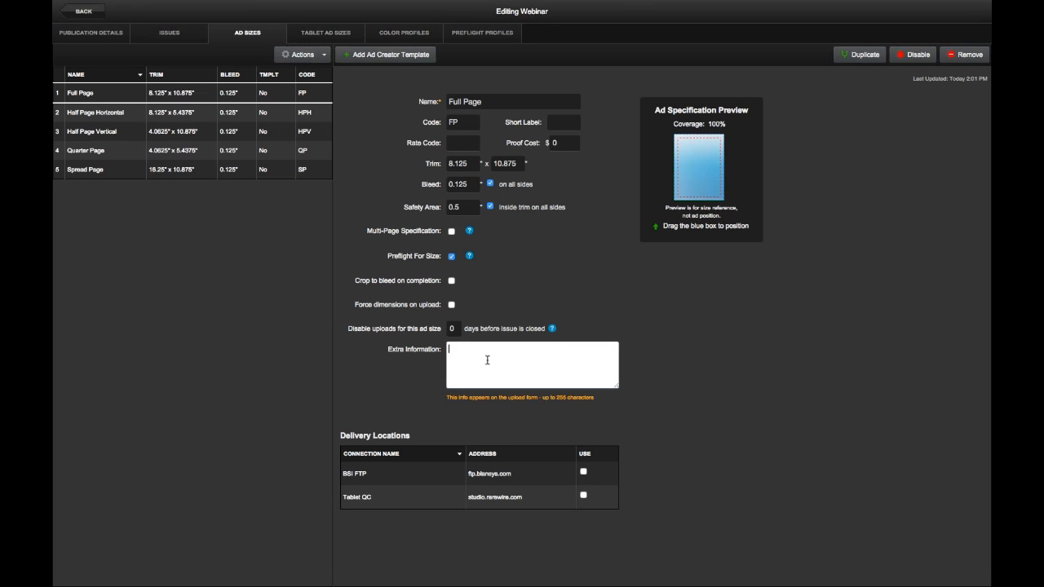
left_click(717, 349)
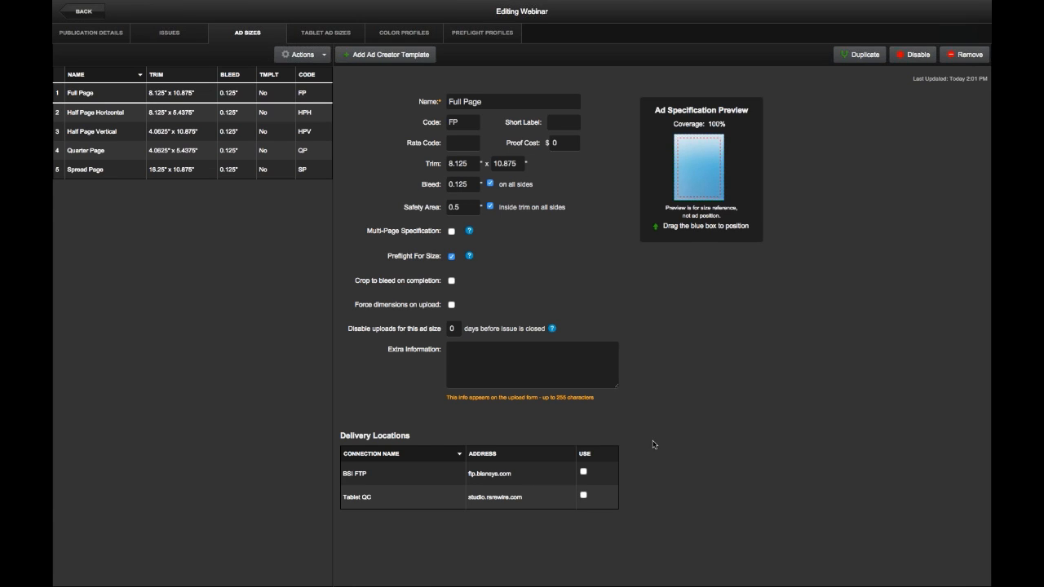
left_click(584, 472)
- Add an ad size named Quarter Vertical, automatically added to all SendMyAd delivery destinations
left_click(323, 56)
left_click(317, 83)
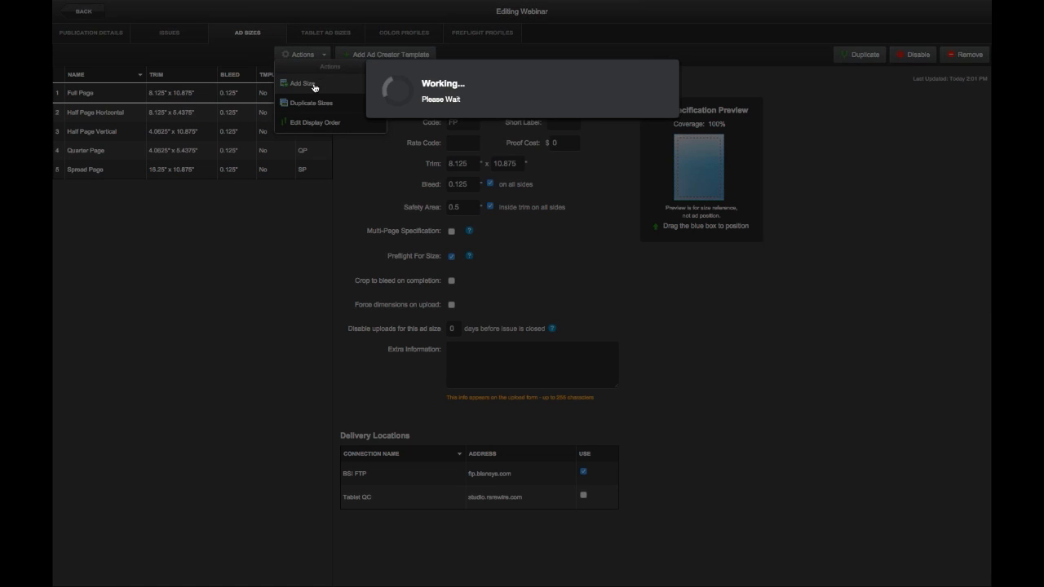
left_click(473, 106)
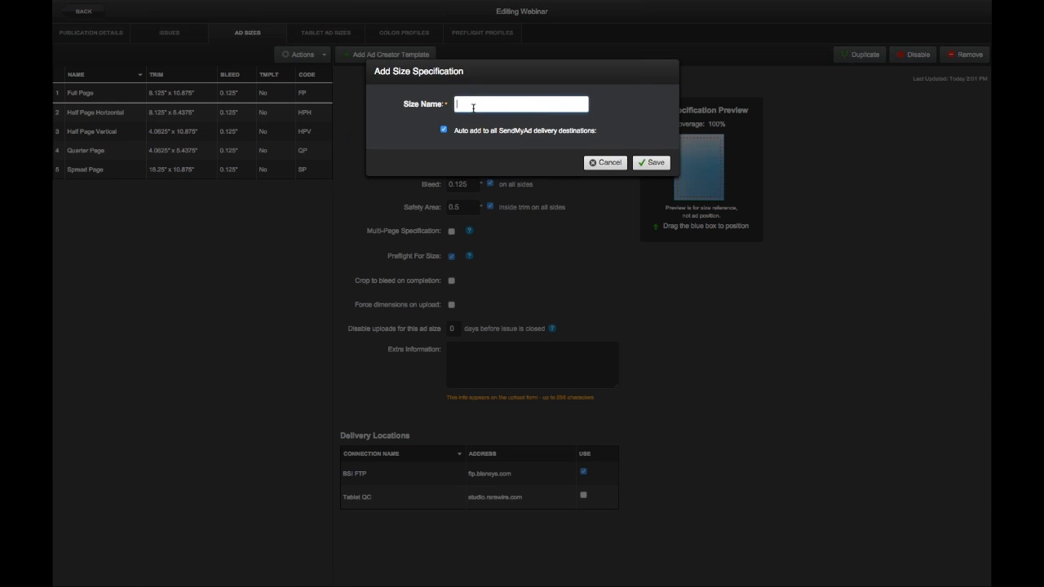
type("Quarter Vertical")
key("BackSpace")
type("al")
left_click(662, 164)
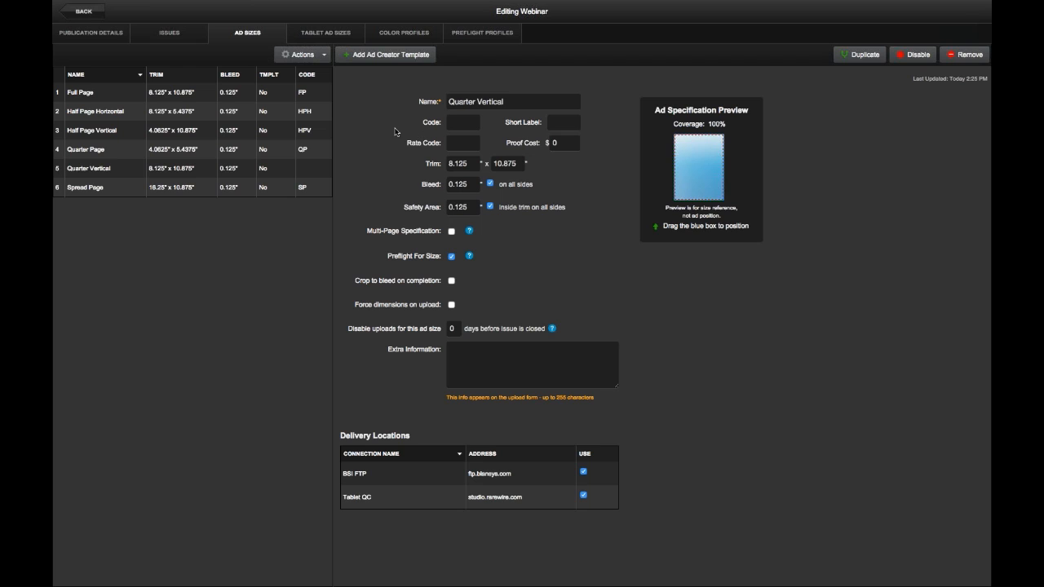
- Look through the Webinar publication's tablet ad sizes, color profiles and preflight profiles
left_click(321, 35)
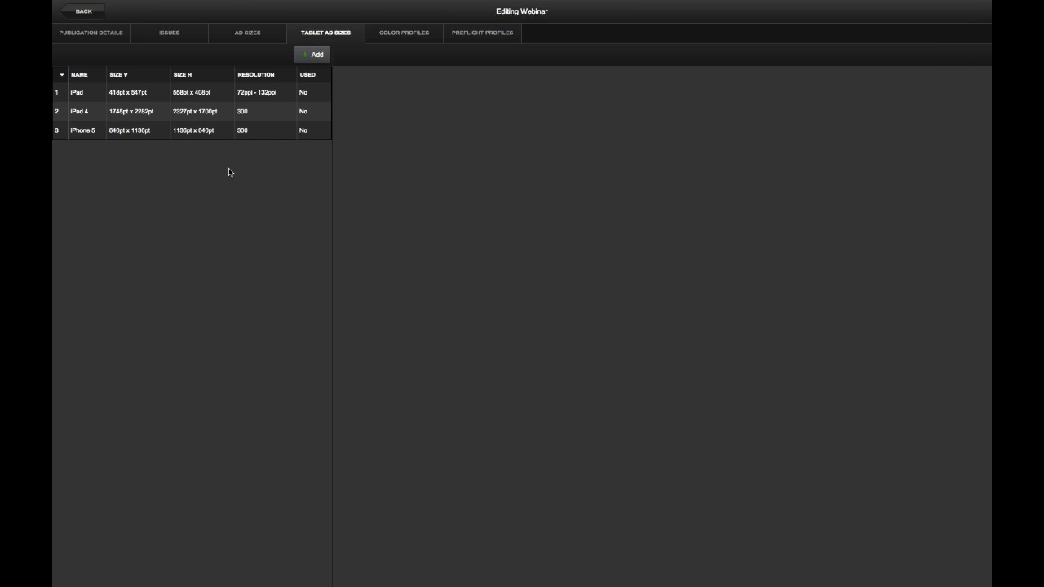
left_click(409, 34)
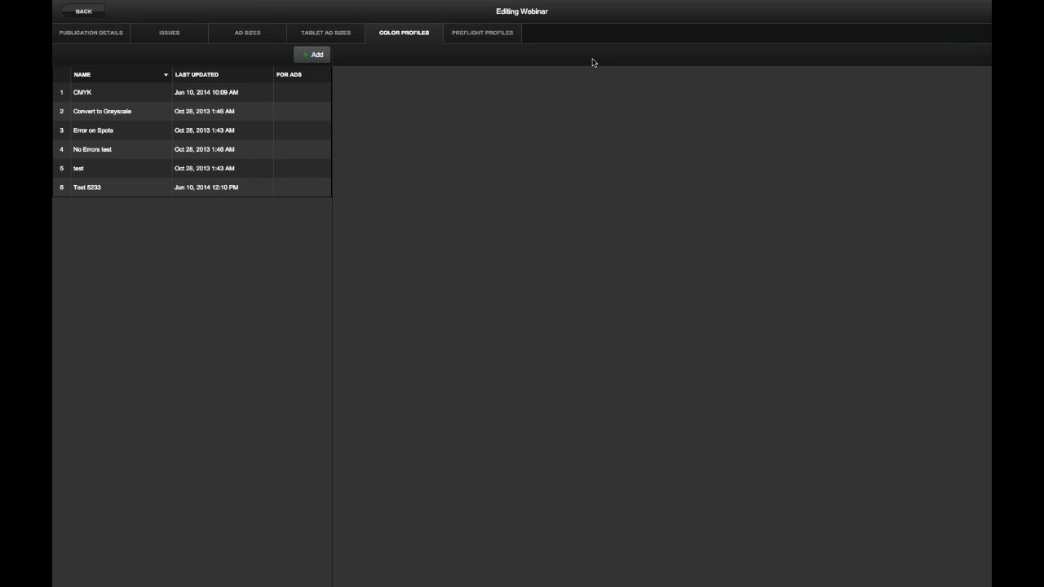
left_click(499, 33)
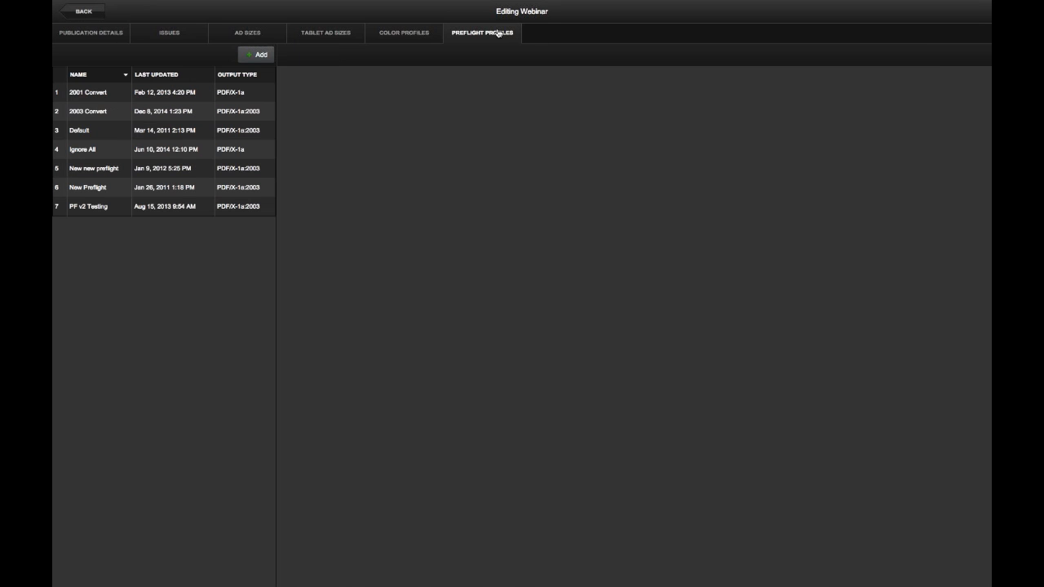
left_click(413, 34)
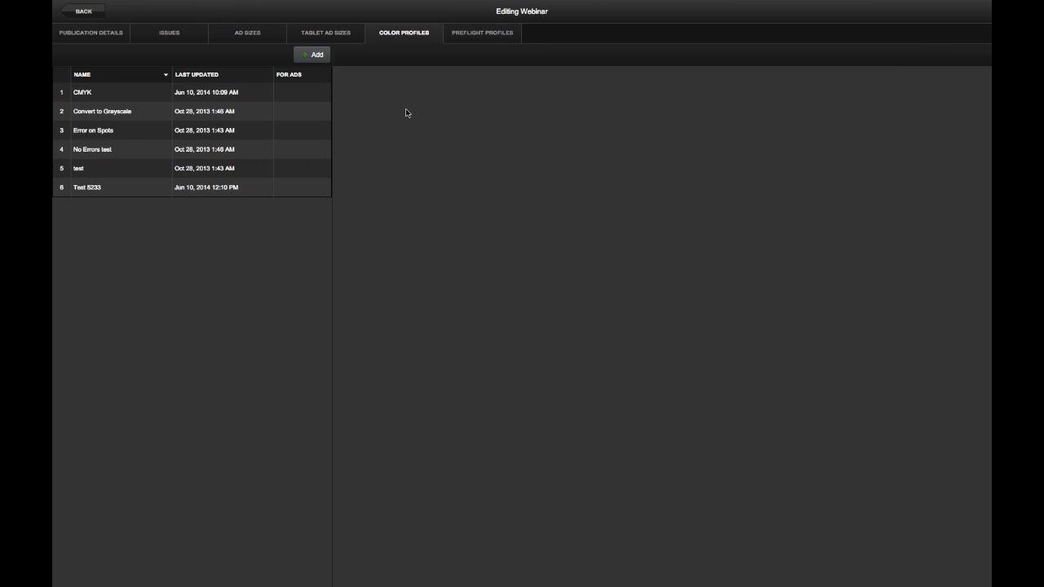
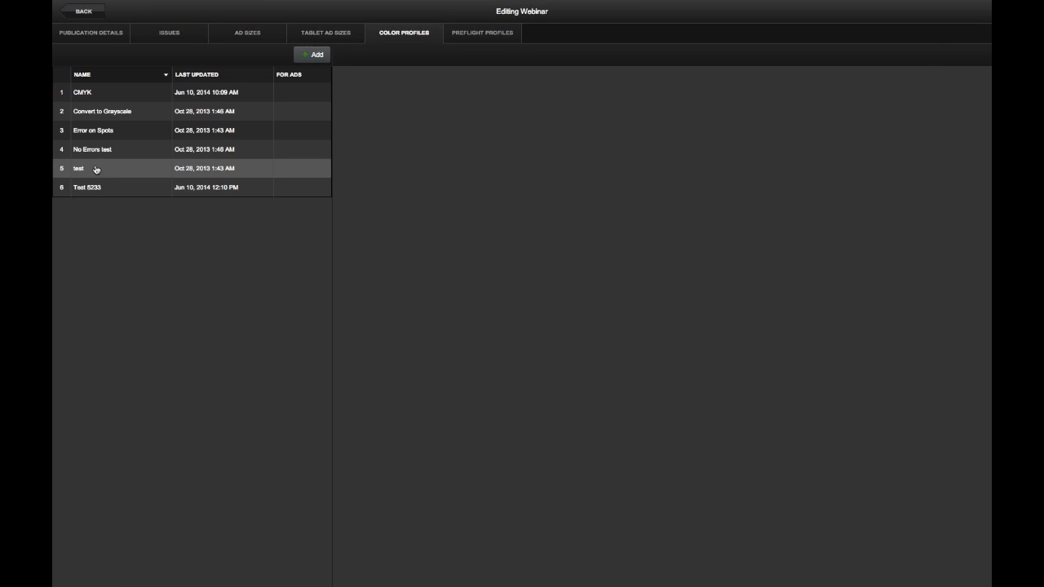
- Examine the color profiles and ad sizes of the HR Demos publication, and return to the publication list
left_click(86, 12)
double_click(249, 150)
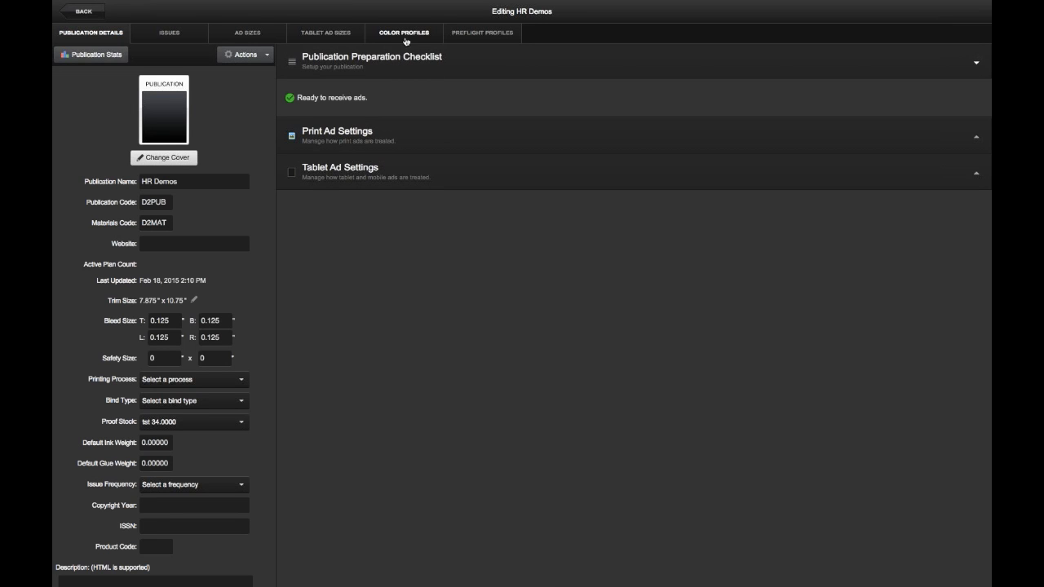
left_click(402, 34)
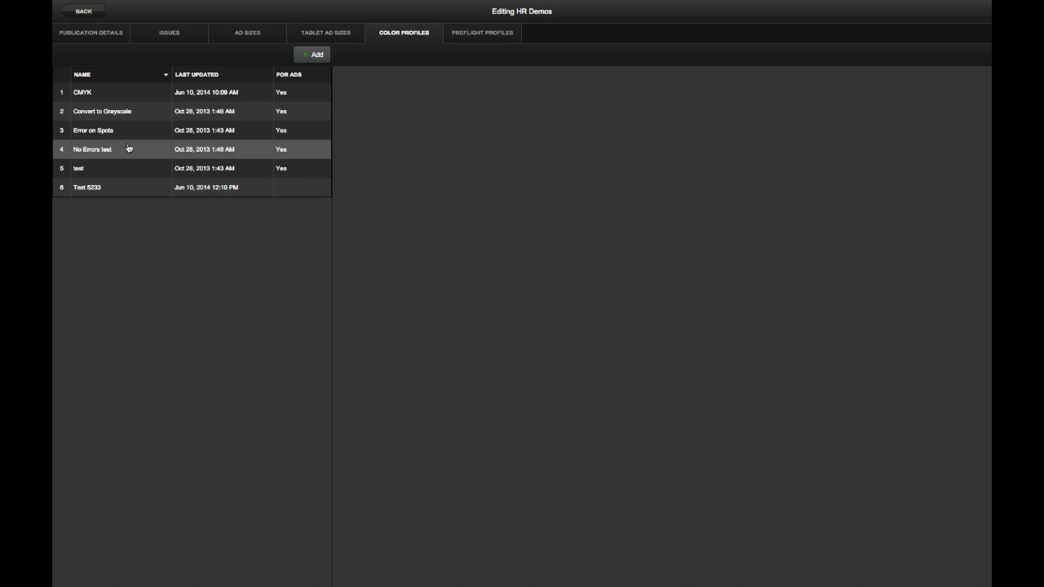
left_click(243, 33)
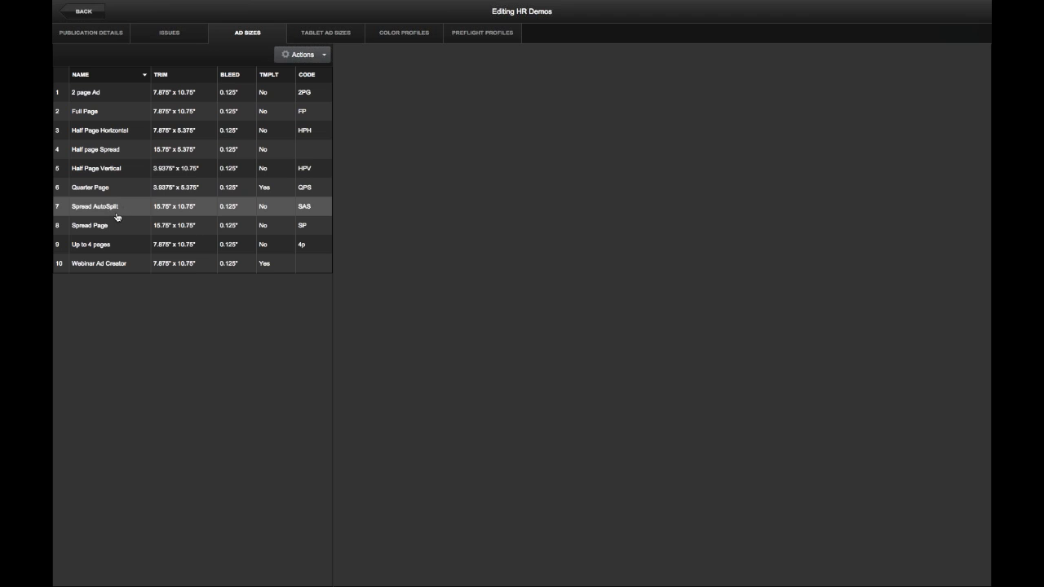
left_click(117, 247)
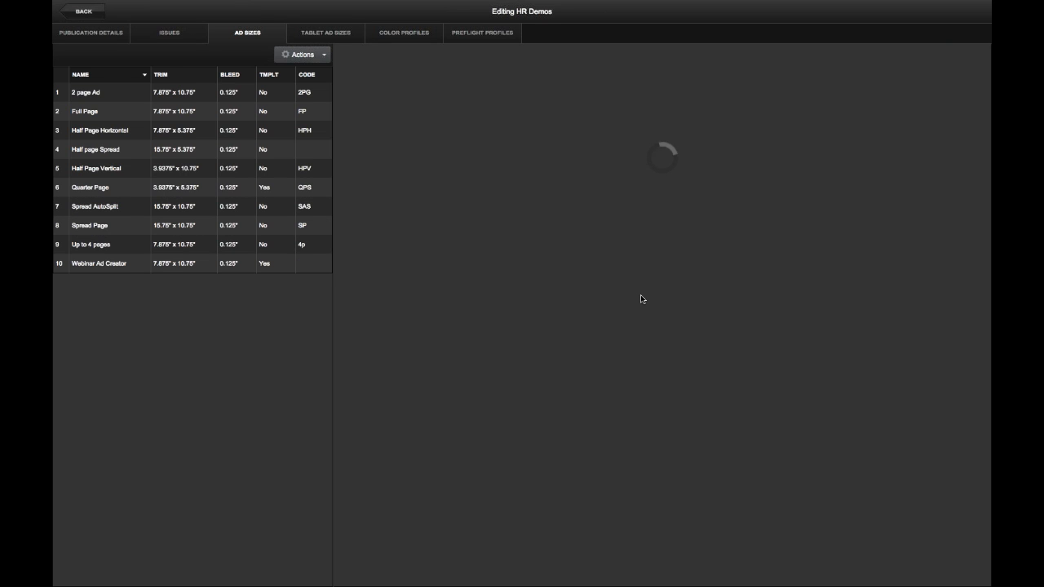
left_click(82, 12)
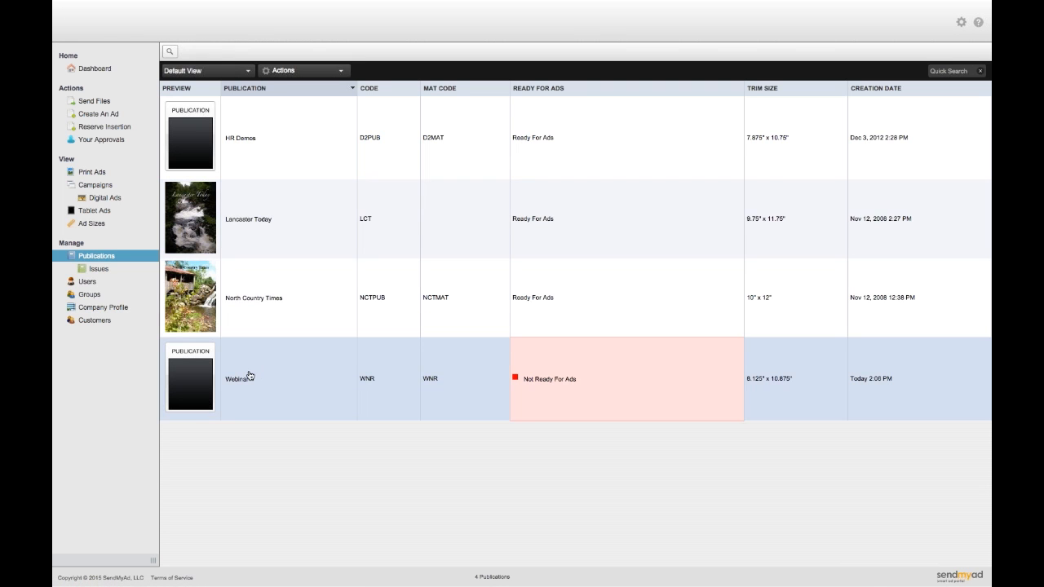
- Reopen the Webinar publication and set its CMYK color profile to be used for ads and as the default for ads
double_click(249, 377)
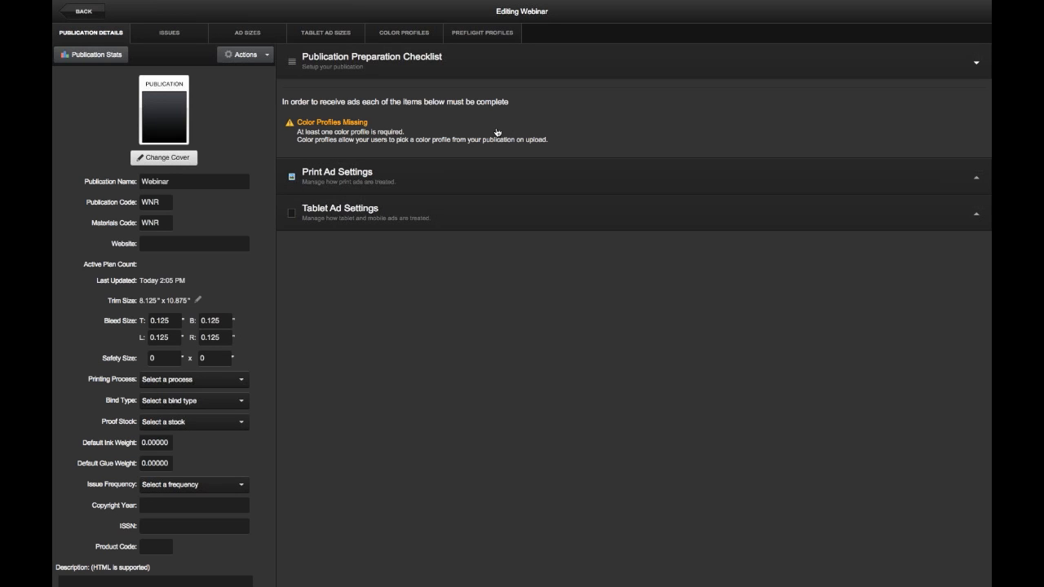
left_click(399, 34)
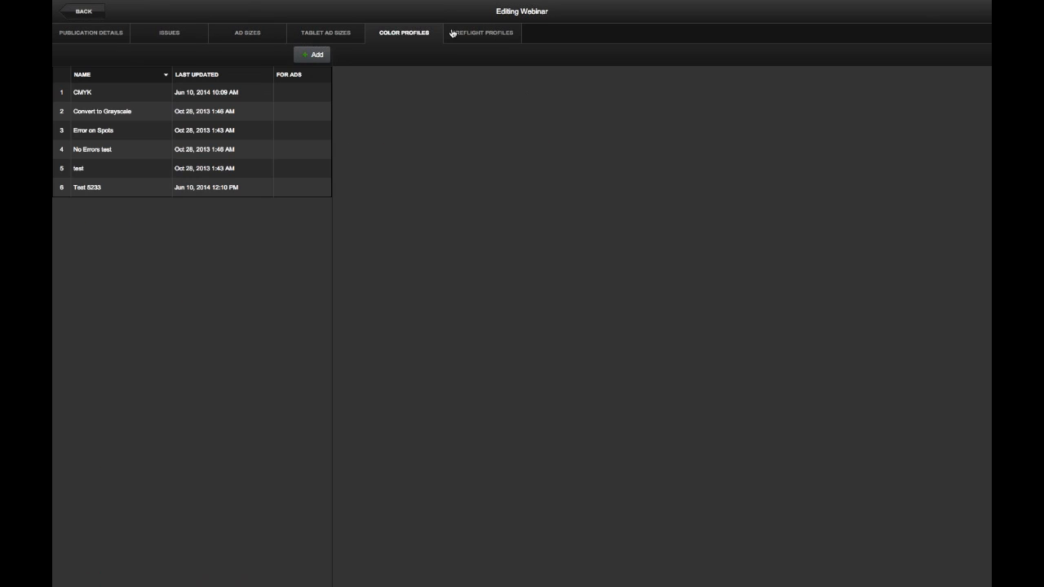
left_click(485, 33)
left_click(413, 34)
left_click(144, 97)
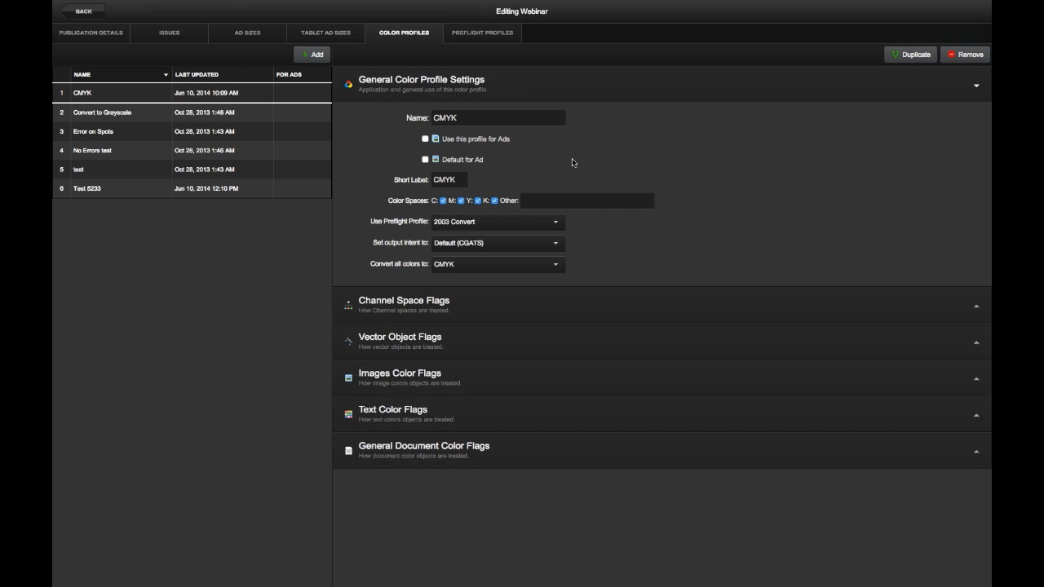
left_click(425, 139)
left_click(425, 159)
- Enable the Convert to Grayscale color profile for ads and check the publication's preparation checklist
left_click(151, 116)
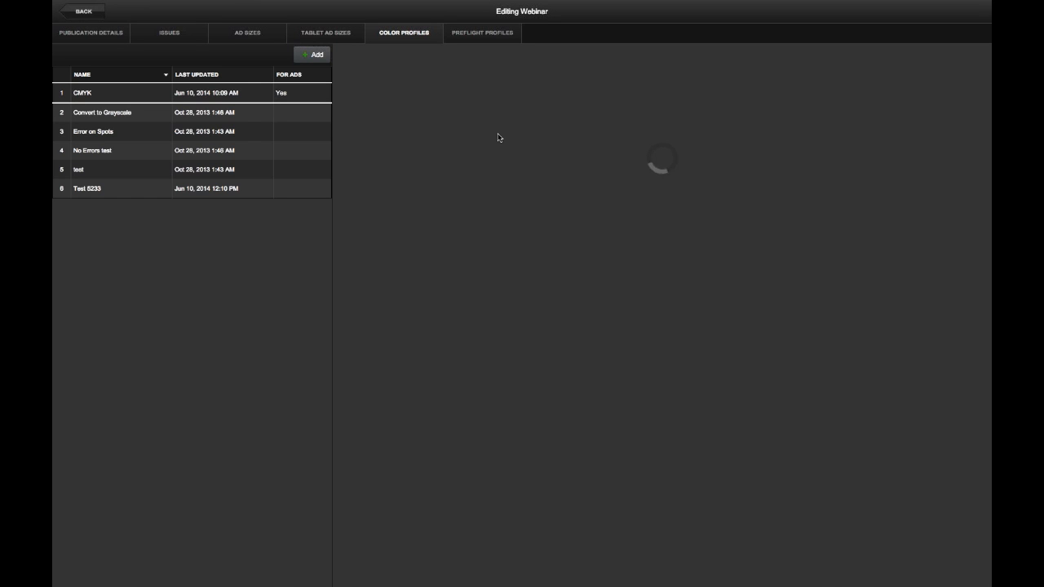
left_click(425, 139)
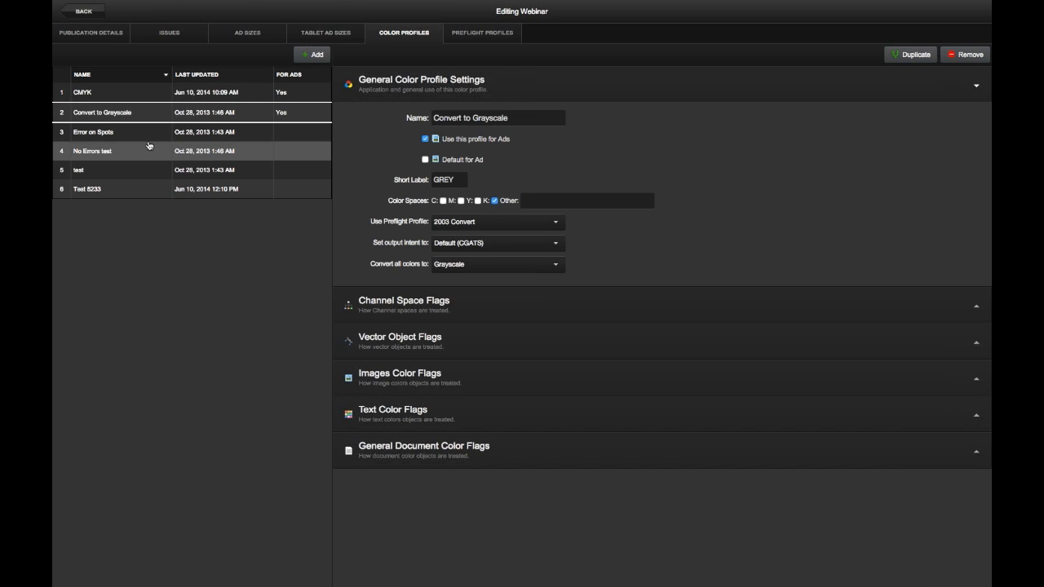
left_click(101, 35)
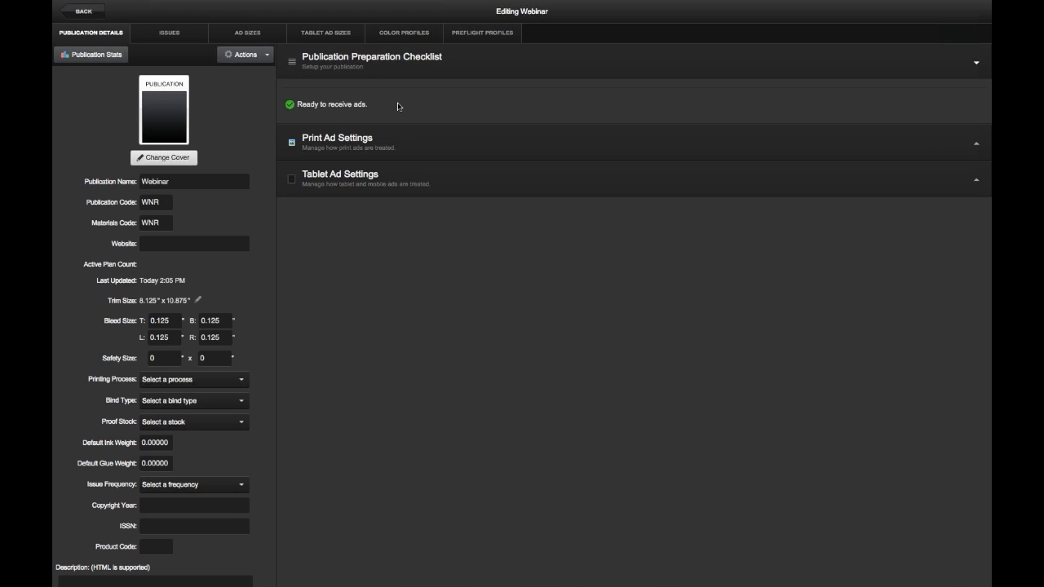
- Review the preflight profile choices for the Convert to Grayscale color profile, and open the list of preflight profiles
left_click(403, 39)
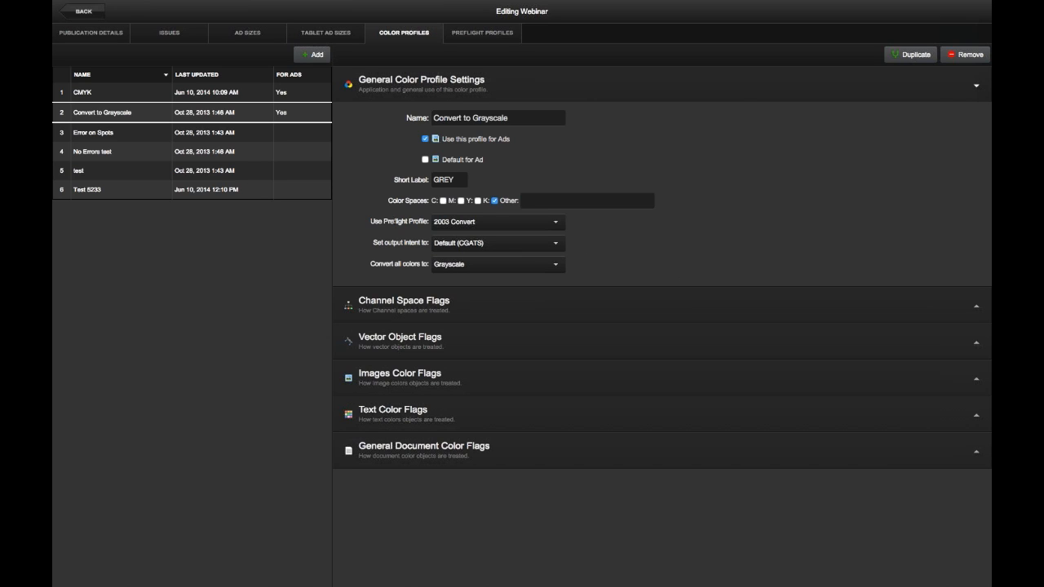
left_click(487, 223)
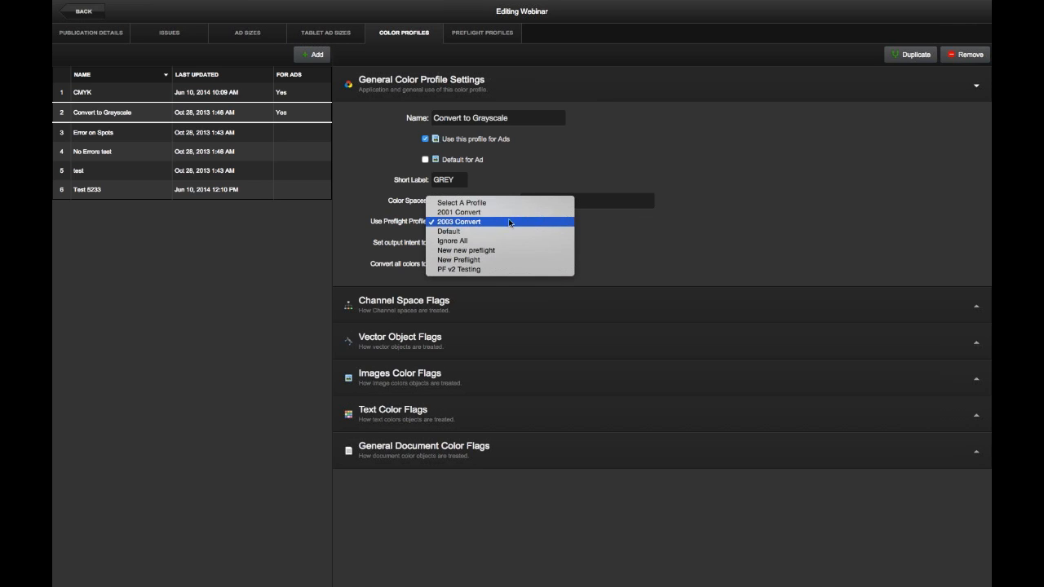
left_click(613, 227)
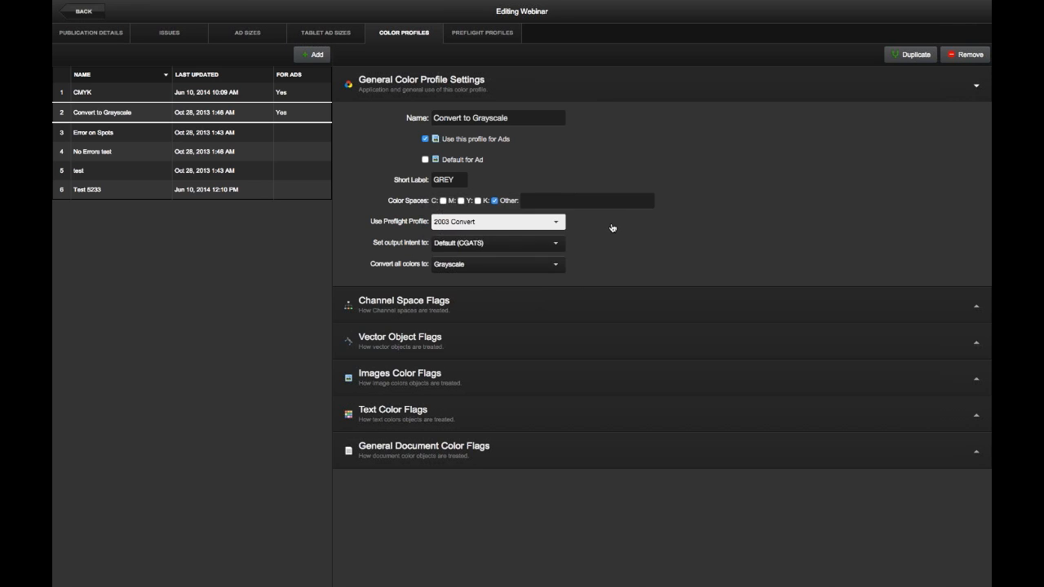
left_click(488, 34)
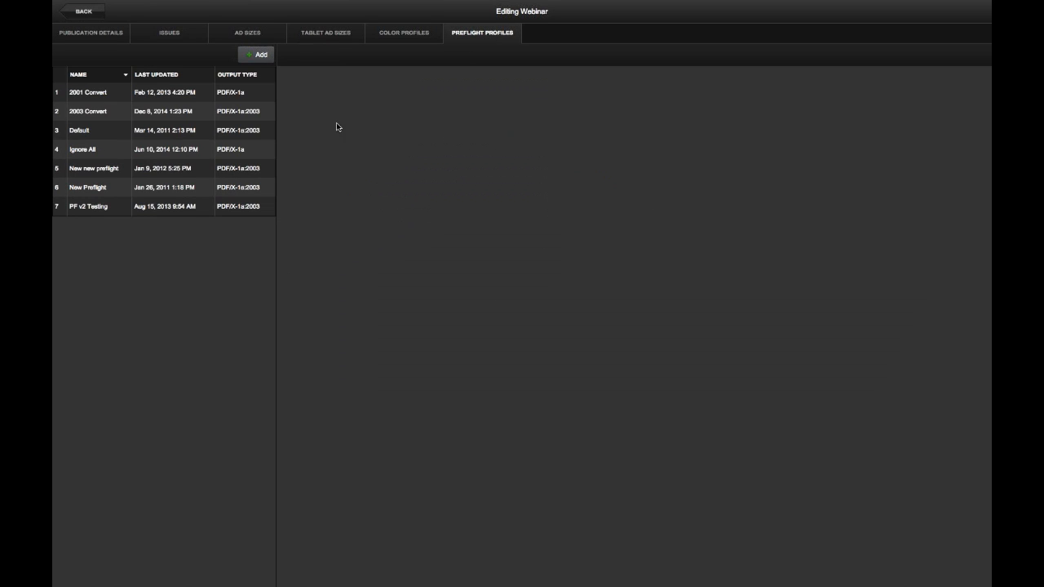
- Return to the Convert to Grayscale color profile and review its preflight profile and output intent choices
left_click(388, 41)
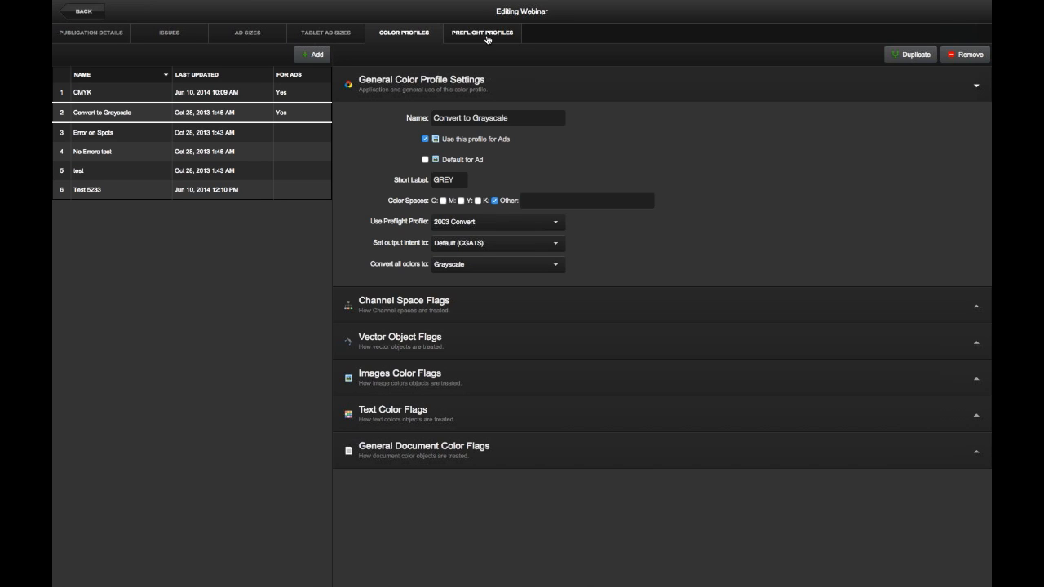
left_click(478, 226)
left_click(608, 229)
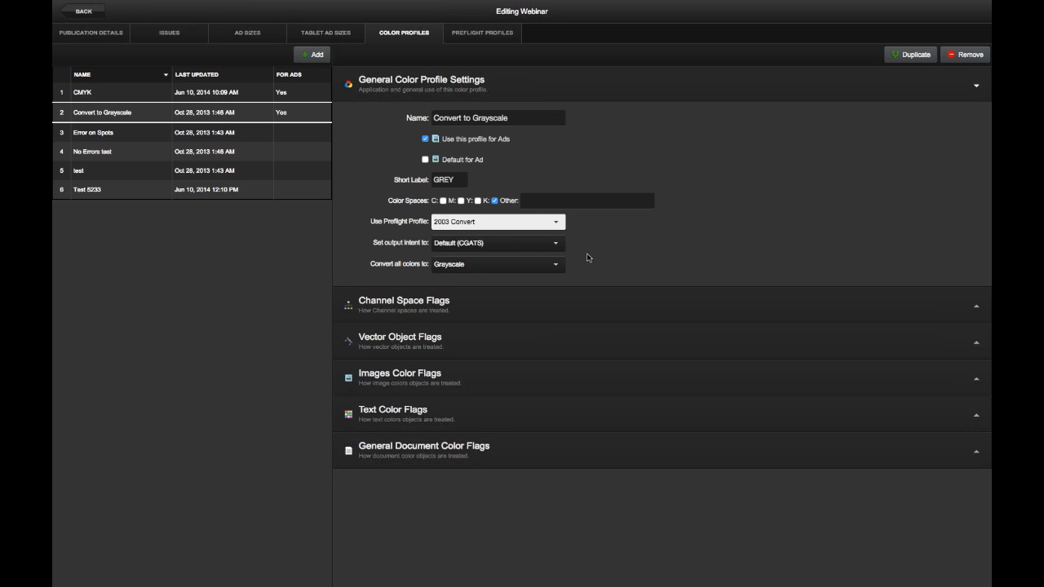
left_click(487, 244)
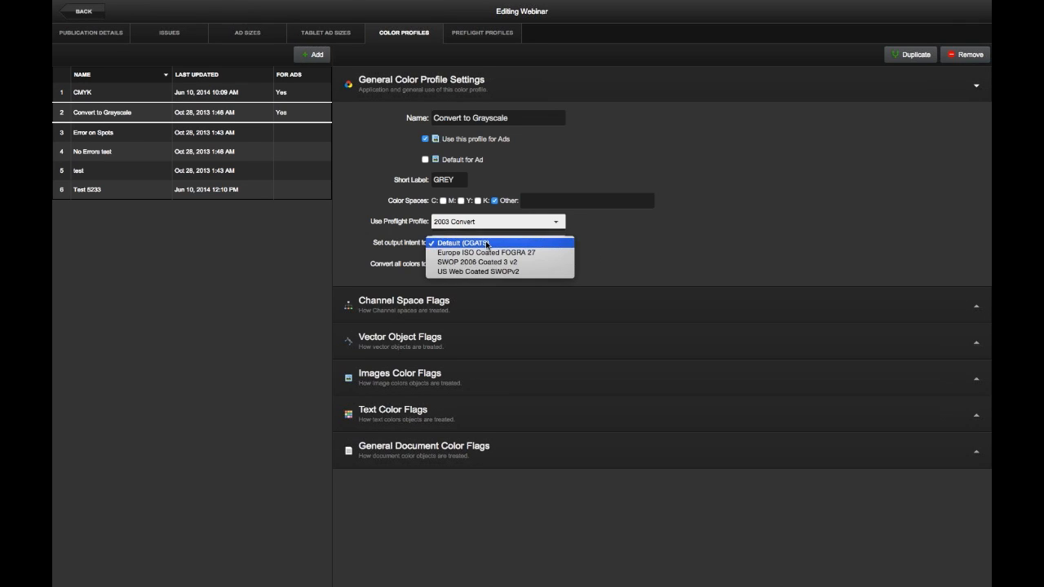
left_click(608, 243)
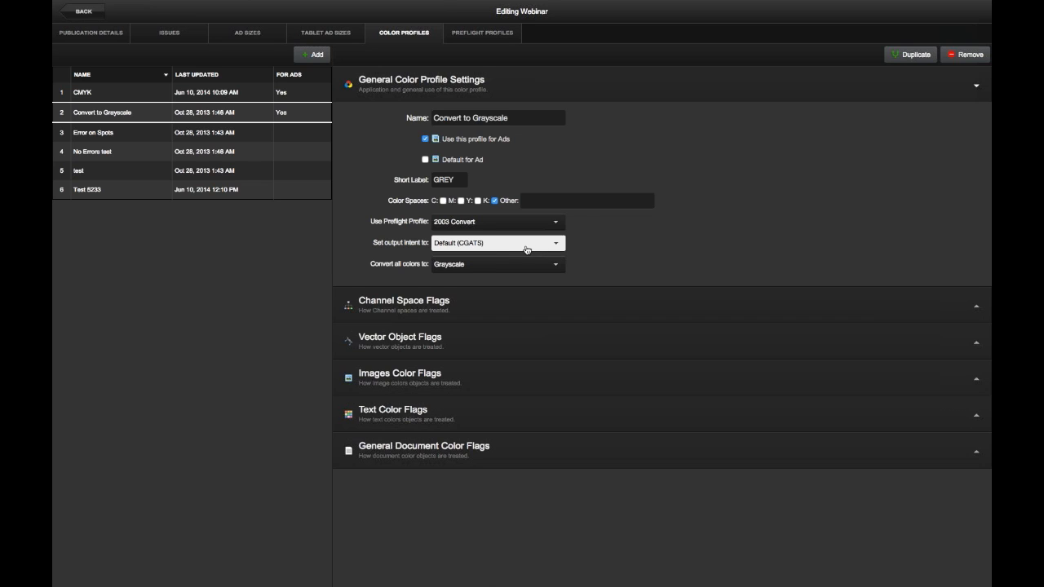
left_click(538, 246)
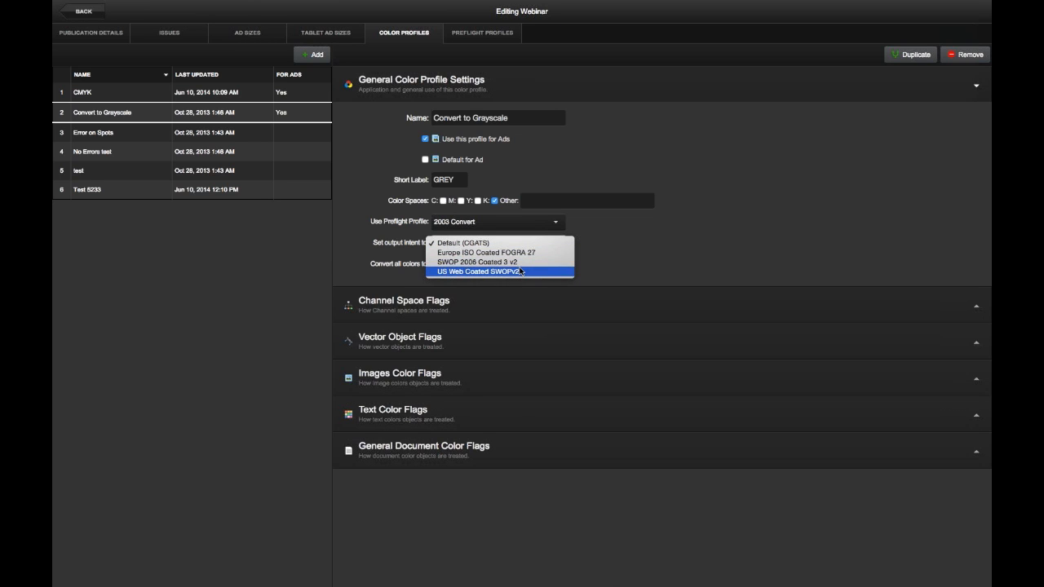
left_click(625, 249)
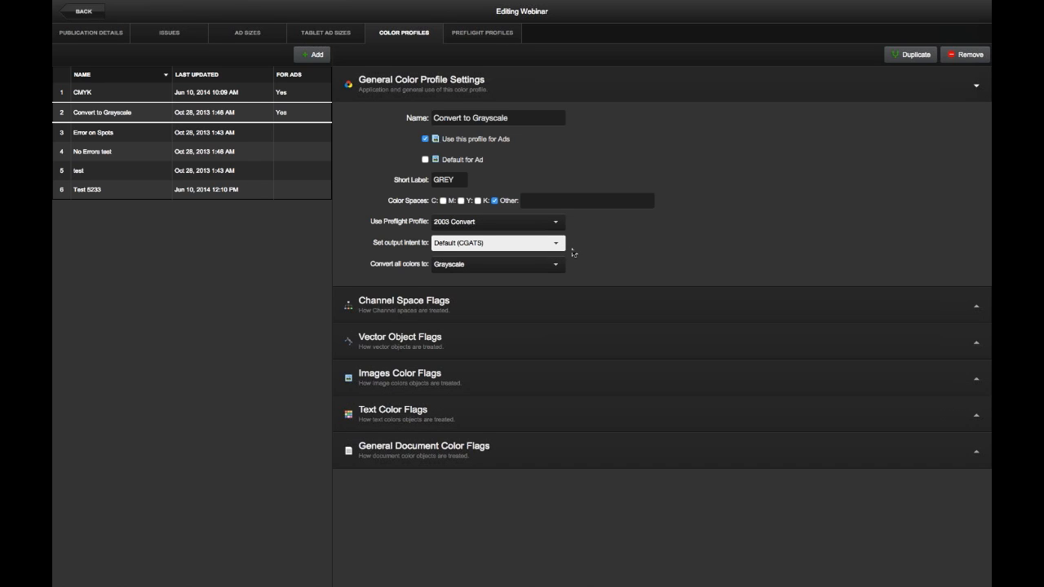
- Set the Convert to Grayscale color profile to convert all colors to CMYK and to reject the file if a spot color channel is found
left_click(539, 263)
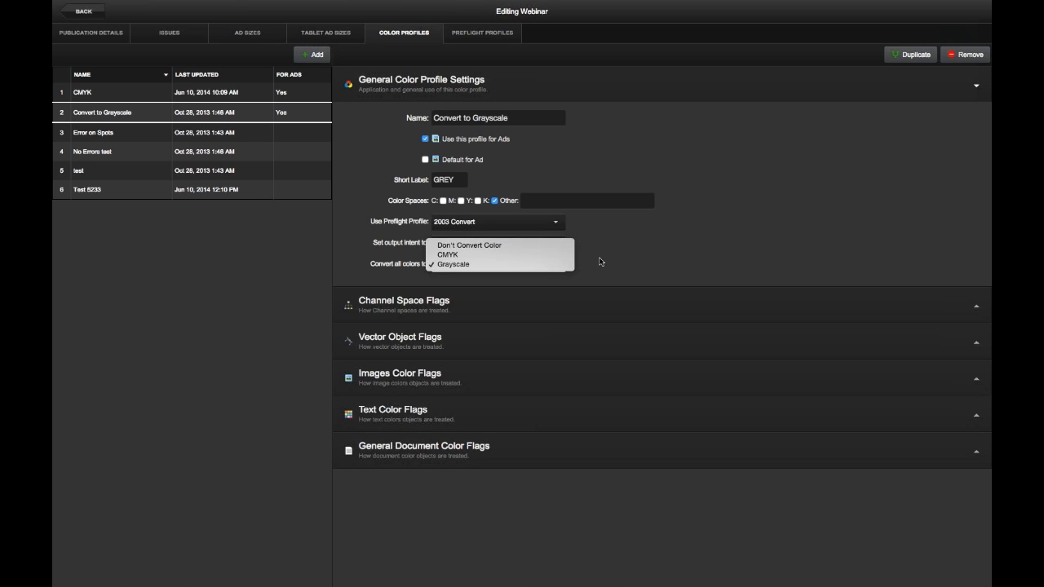
left_click(500, 254)
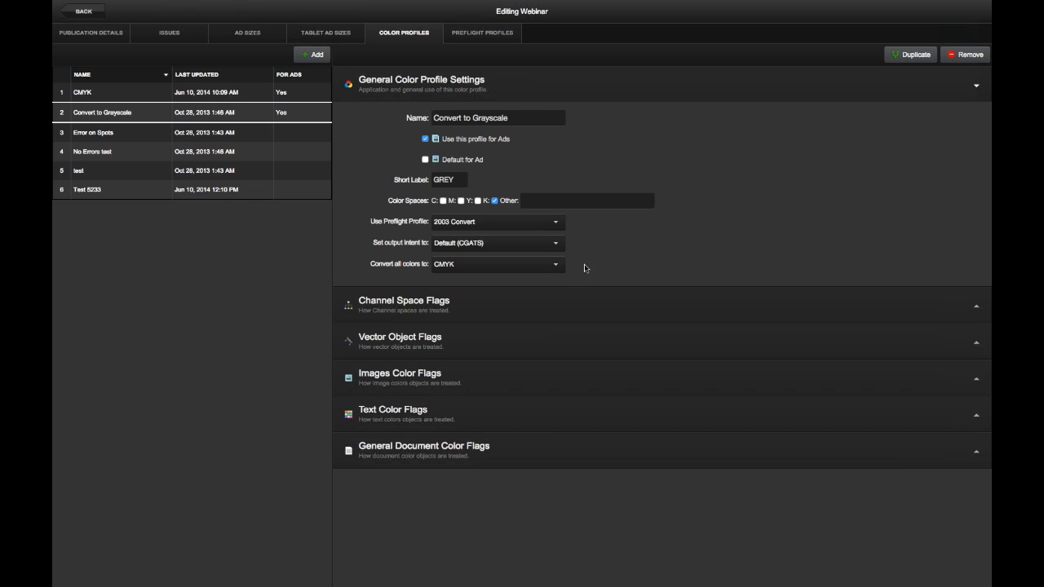
left_click(430, 311)
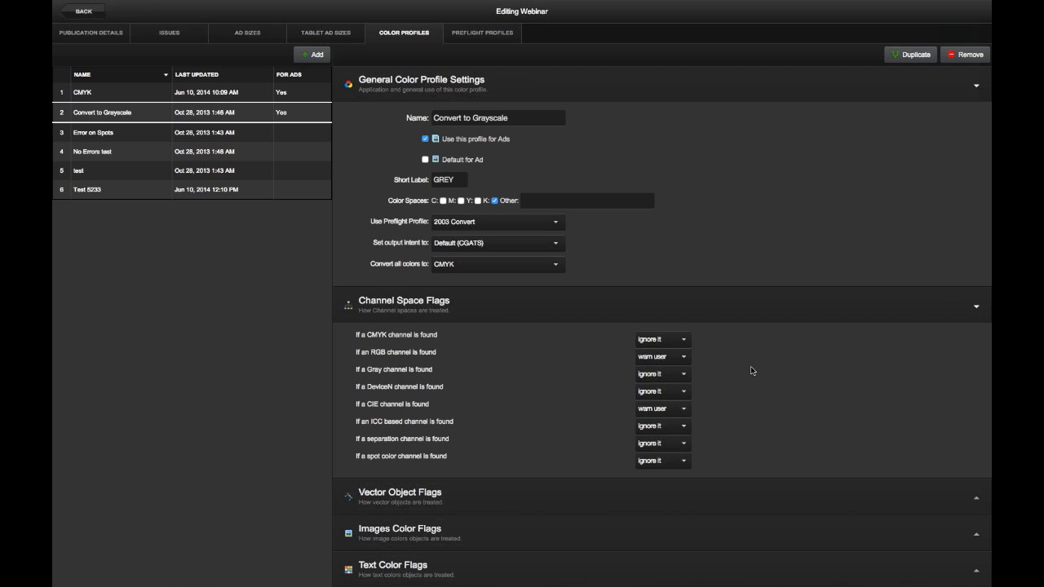
scroll(750, 370, "down", 1)
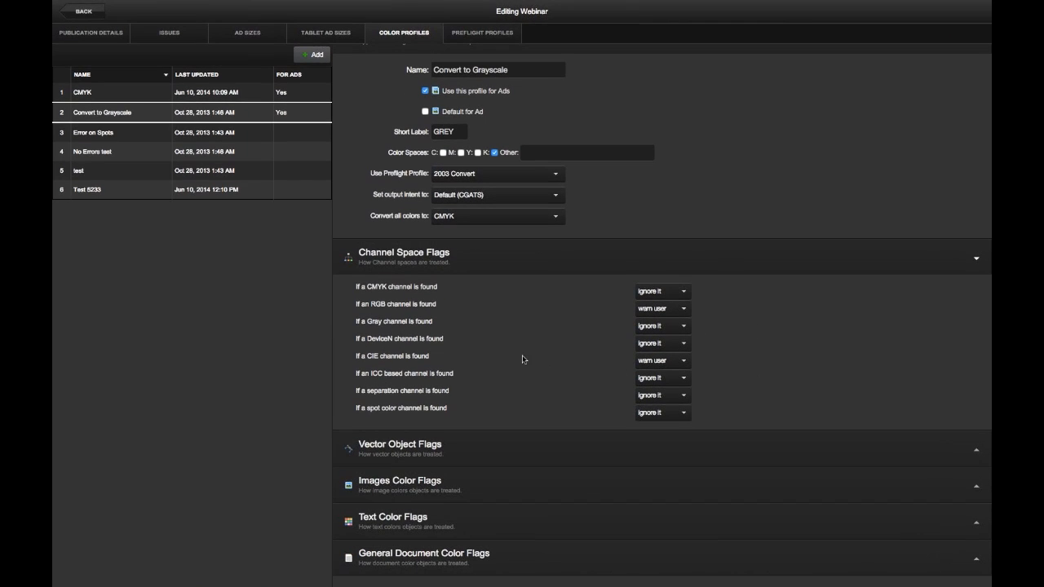
left_click(660, 415)
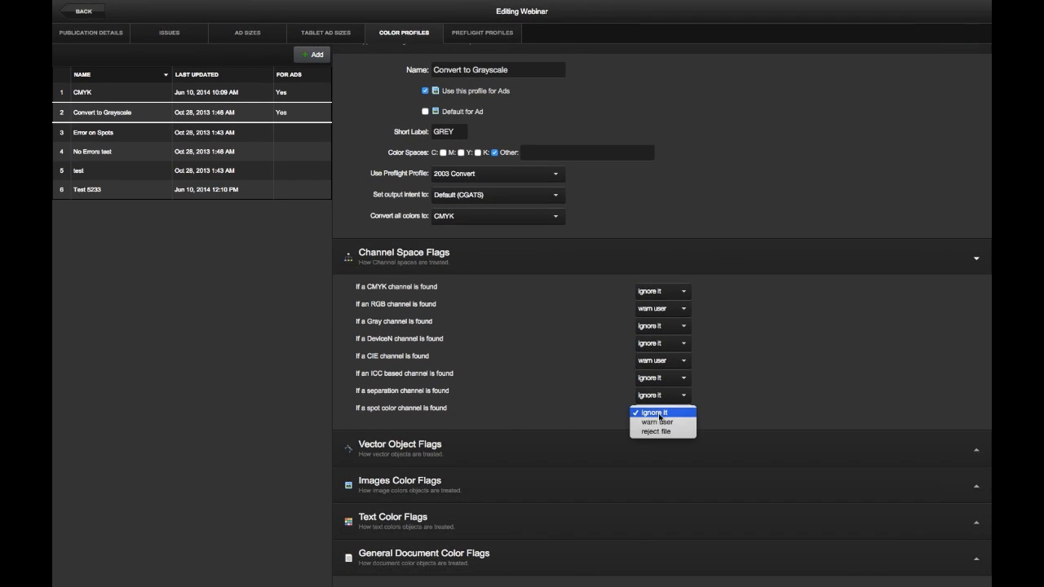
left_click(662, 431)
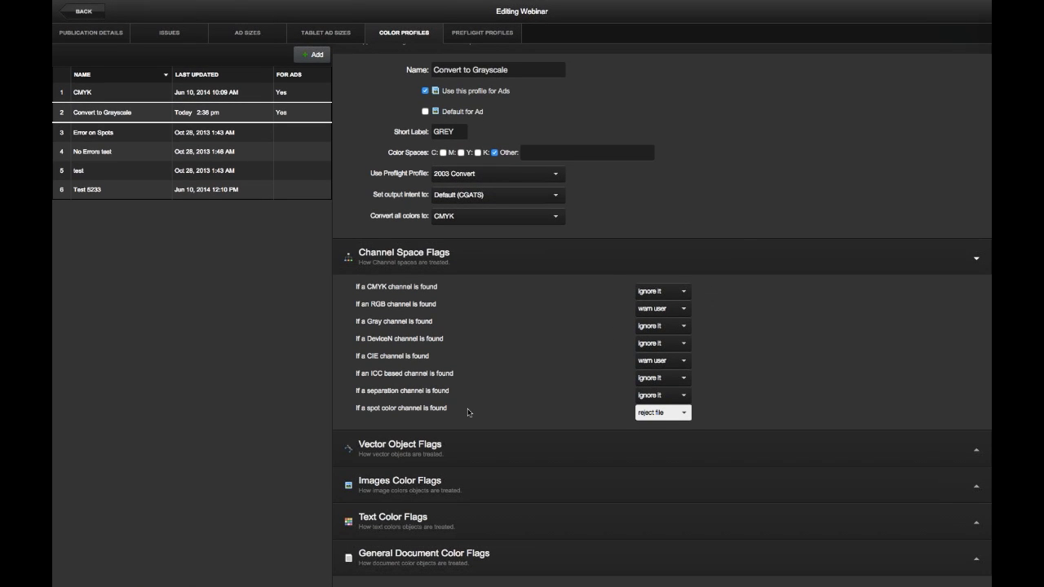
left_click(820, 367)
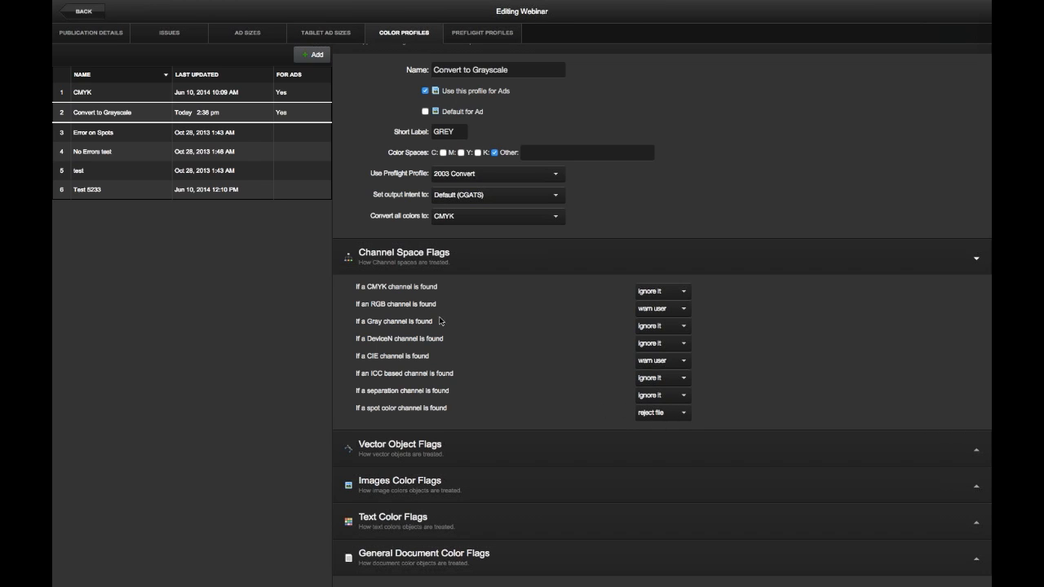
left_click(676, 295)
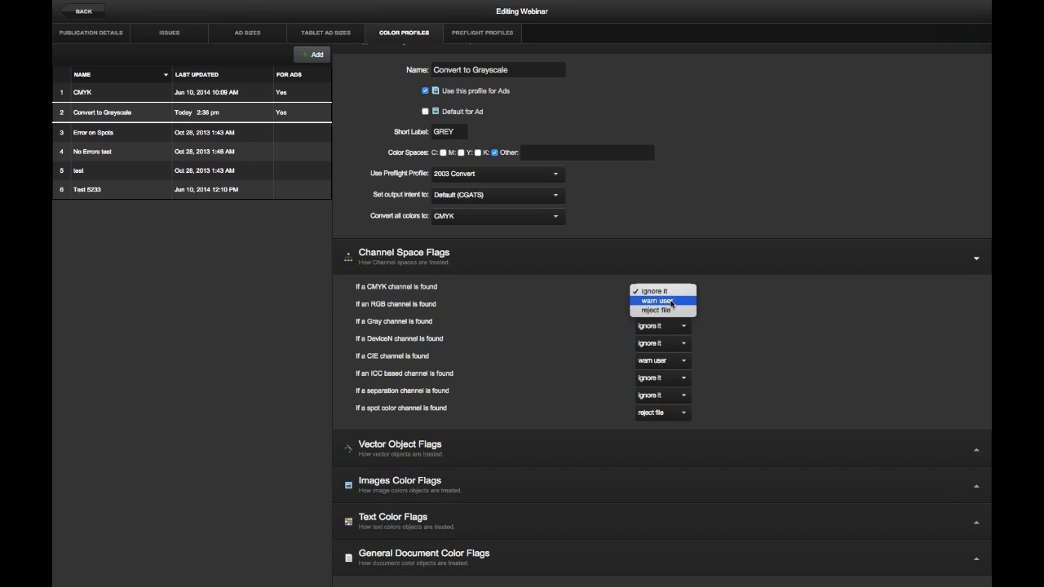
left_click(772, 310)
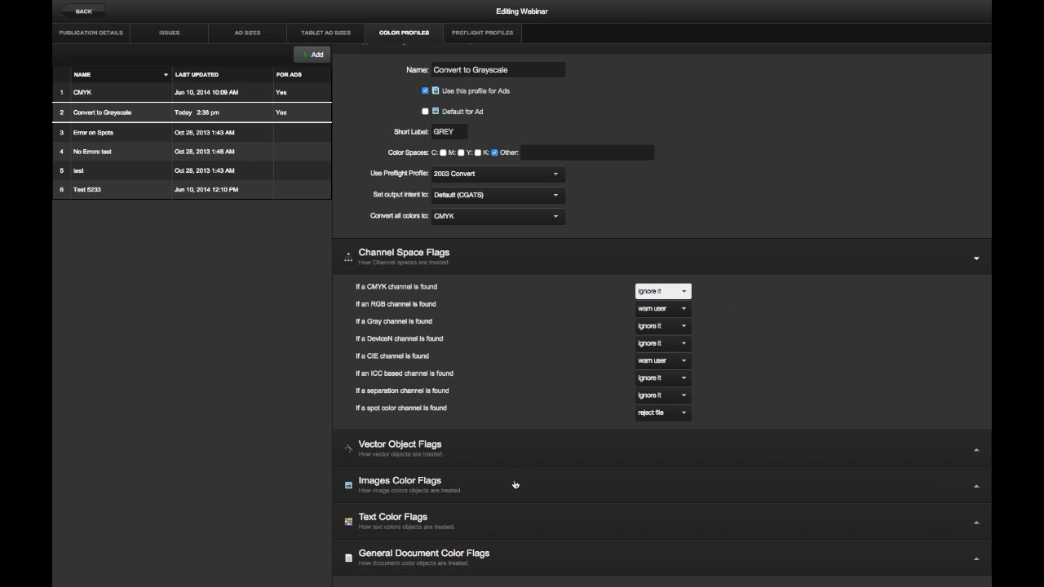
- Open the 2003 Convert preflight profile and review its file output format choices
left_click(465, 36)
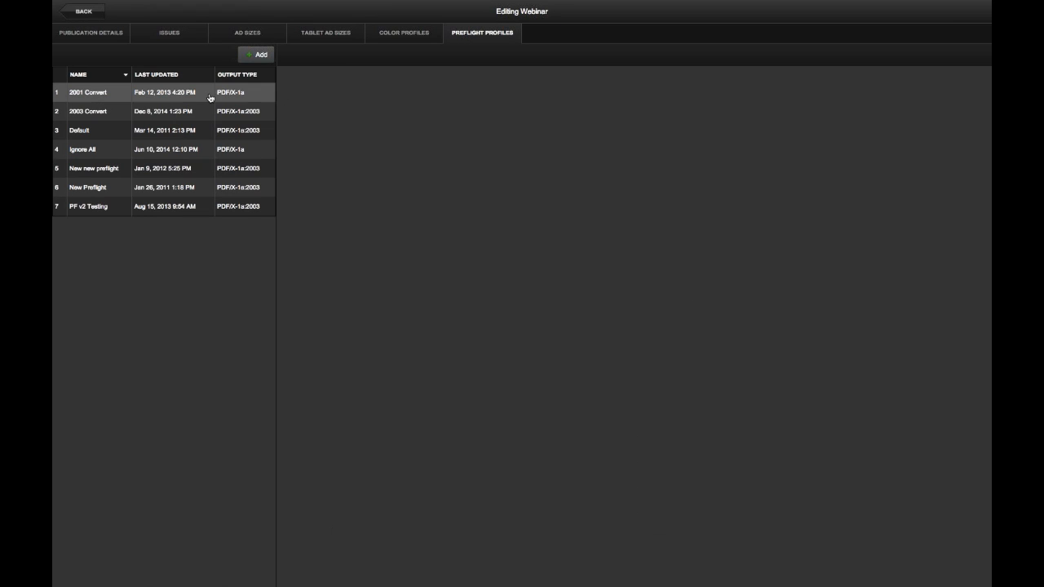
left_click(116, 110)
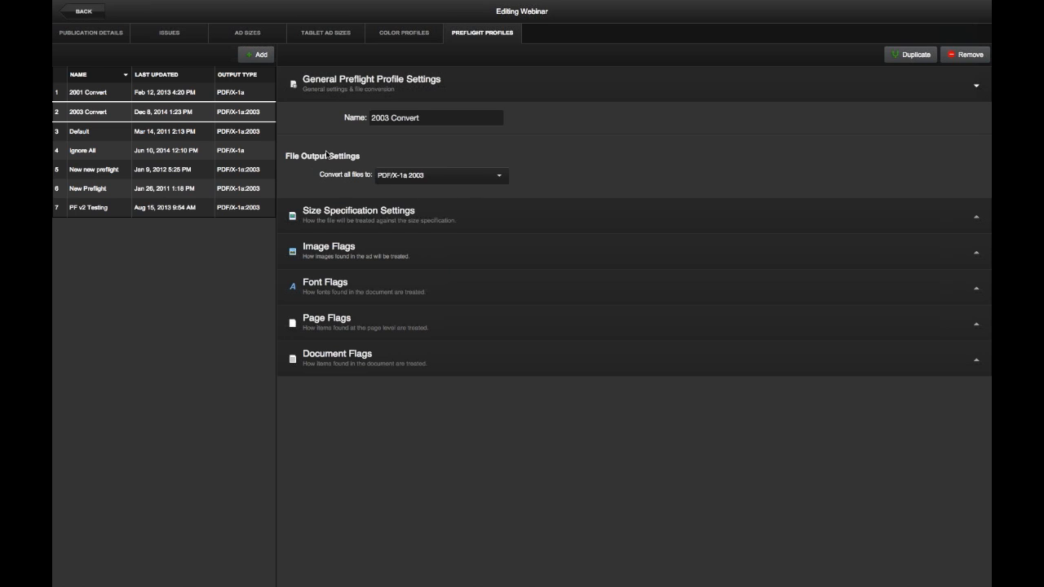
left_click(418, 178)
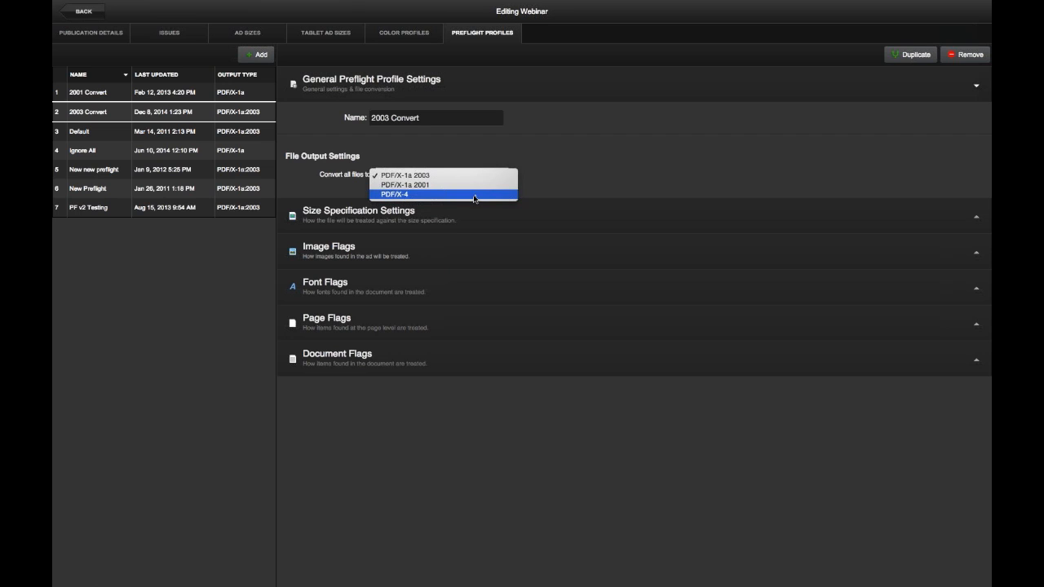
left_click(582, 192)
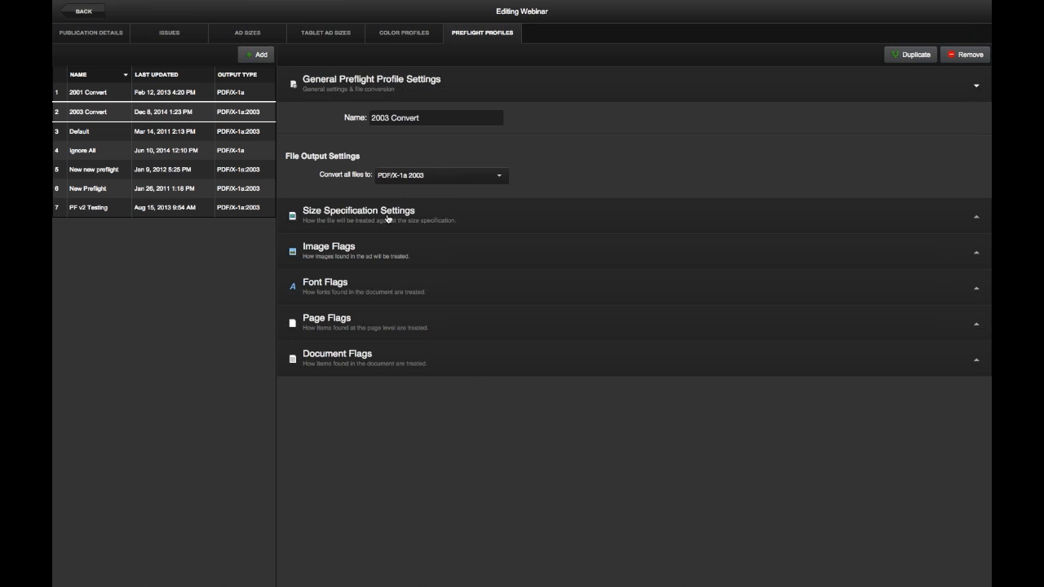
- Examine the size specification settings, image flags and font flags of the 2003 Convert preflight profile
left_click(389, 218)
scroll(726, 278, "down", 1)
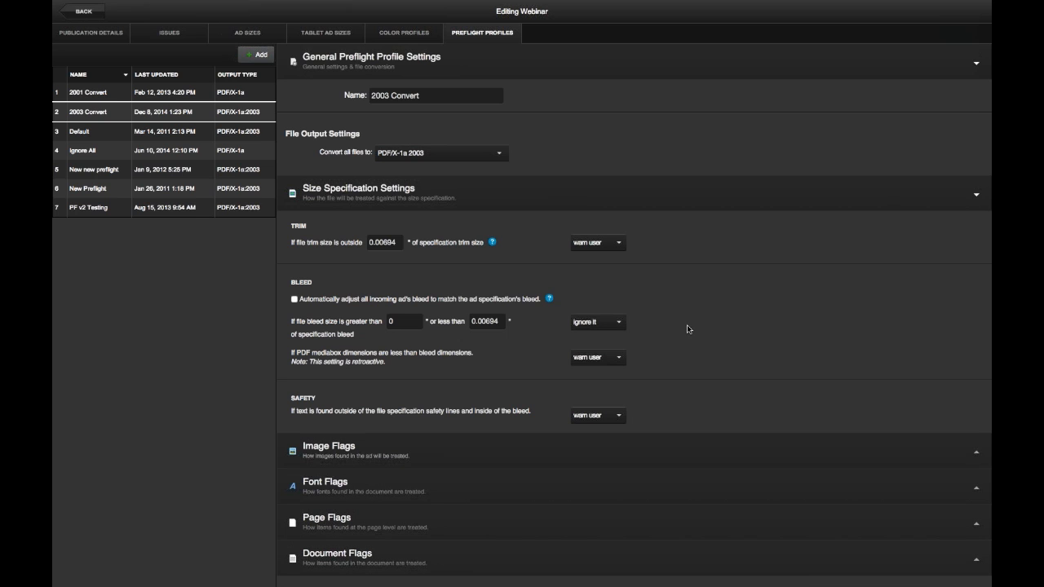
left_click(397, 457)
scroll(707, 467, "down", 3)
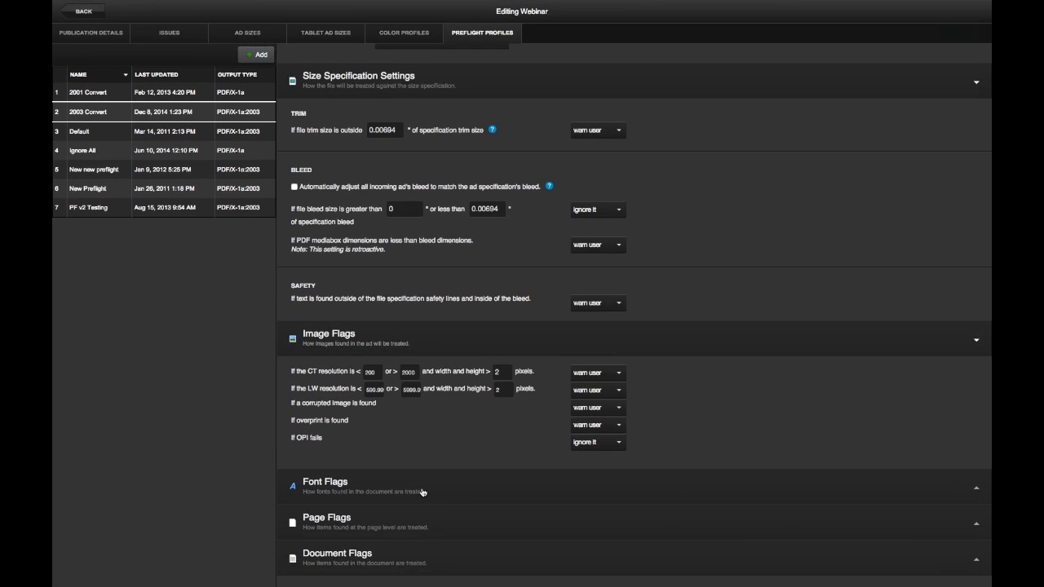
left_click(397, 483)
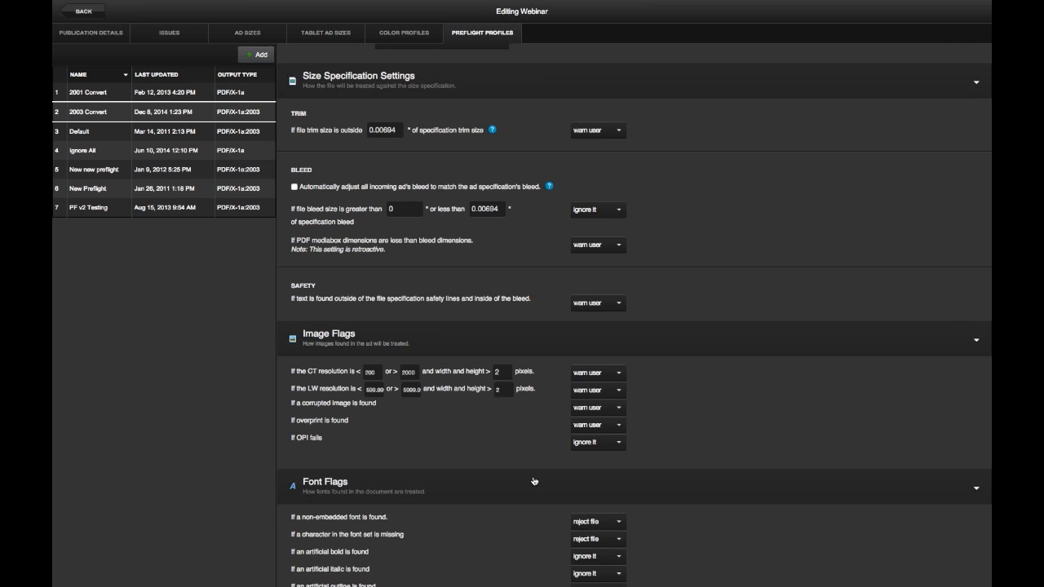
scroll(534, 481, "down", 6)
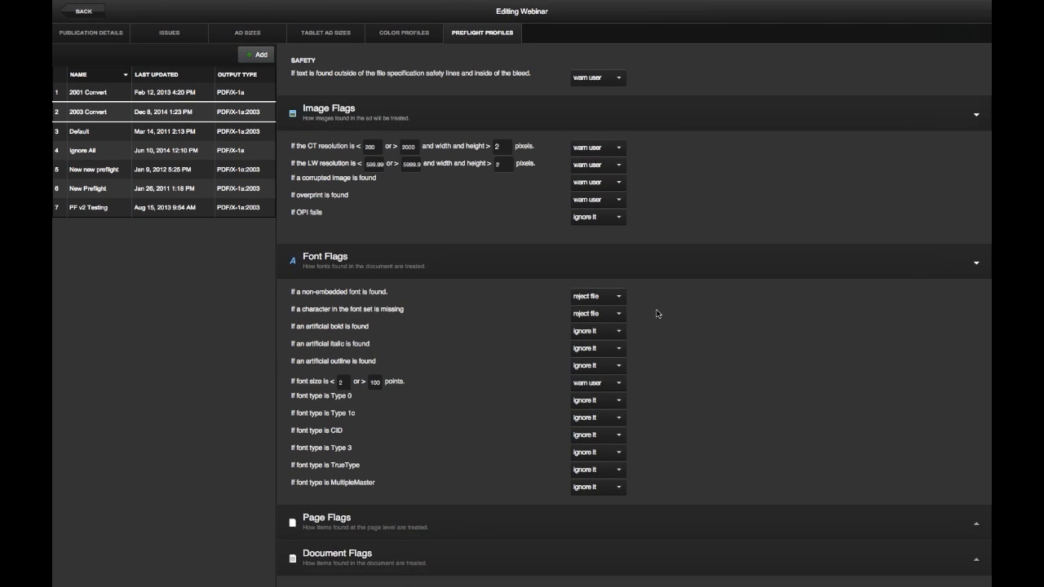
scroll(659, 312, "up", 10)
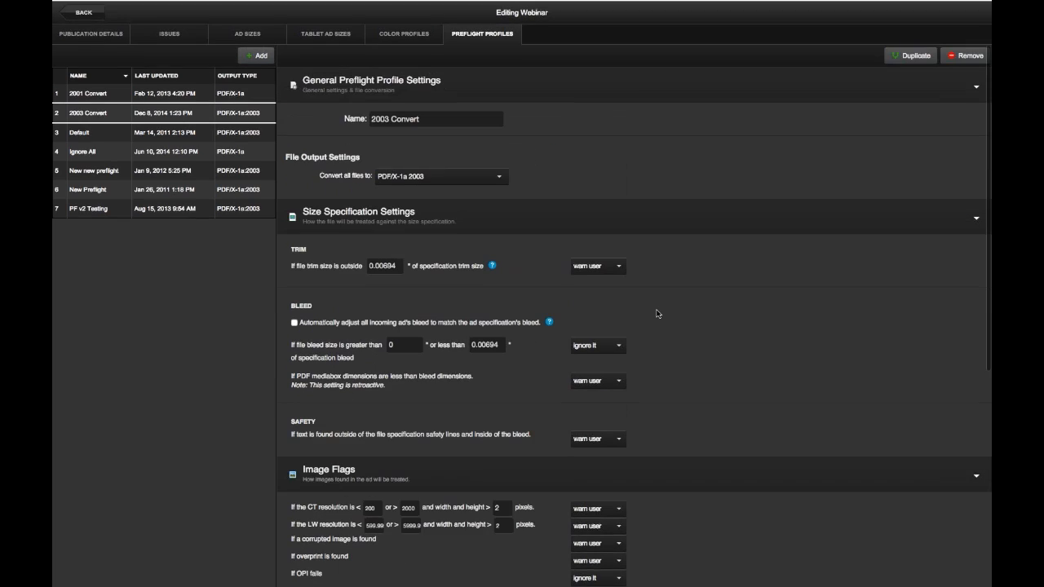
- Try duplicating the Webinar publication with the masthead Webinar Copy and the publication code WCopy, and cancel the duplication
left_click(84, 35)
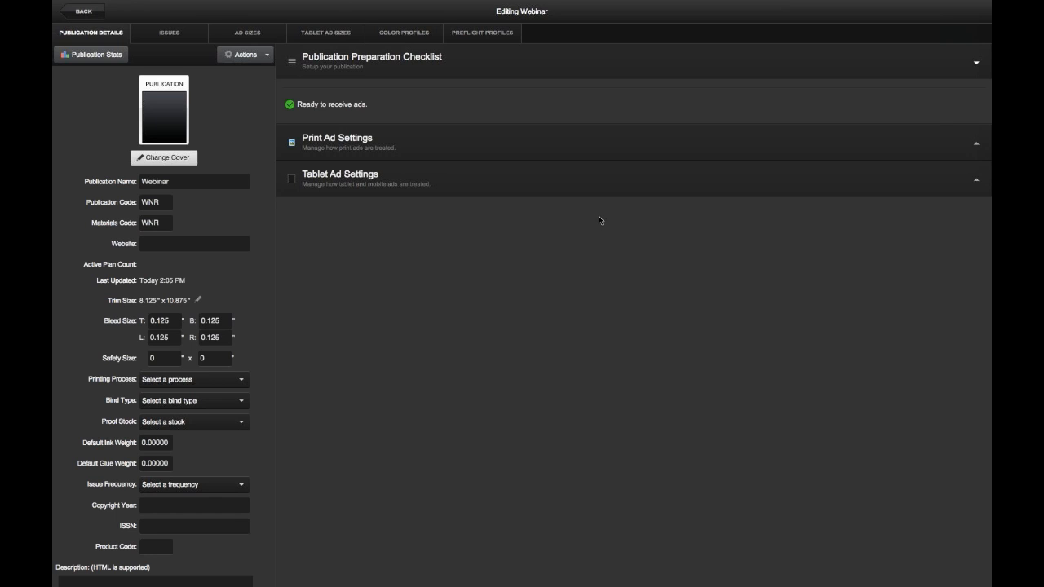
left_click(248, 58)
left_click(187, 56)
left_click(245, 57)
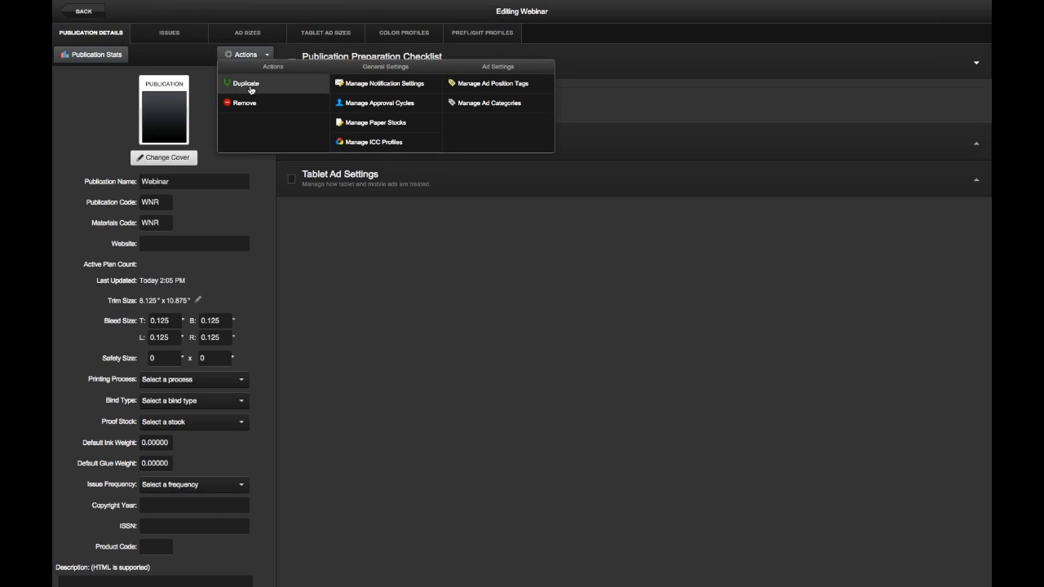
left_click(247, 85)
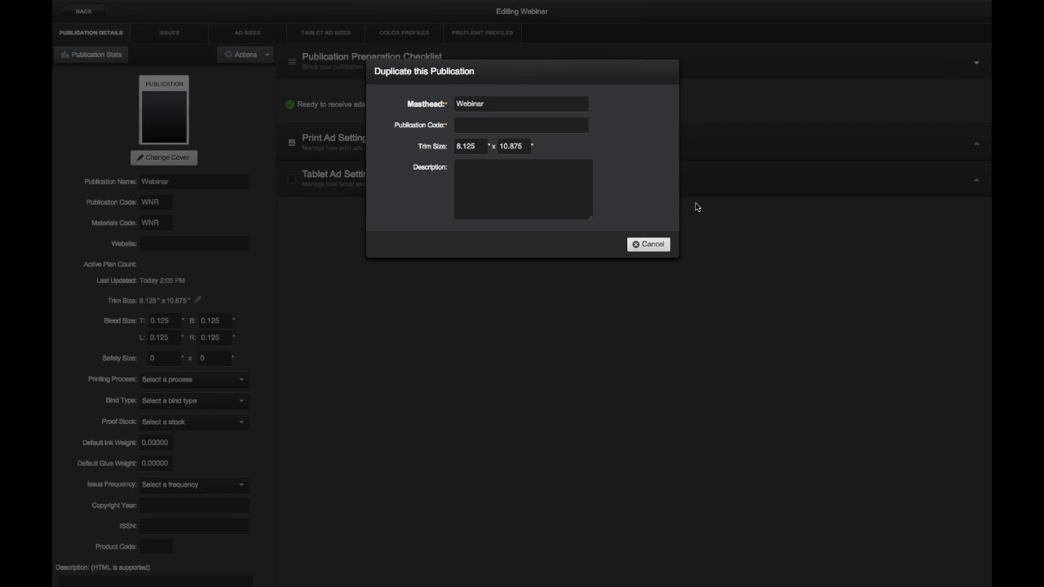
left_click(531, 103)
type("Copy")
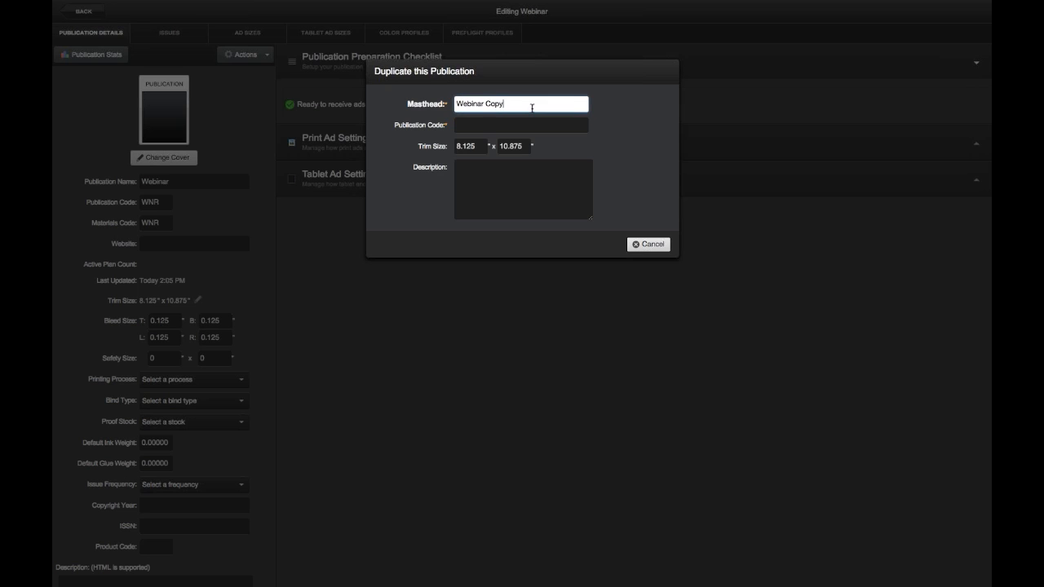
left_click(466, 125)
type("WC")
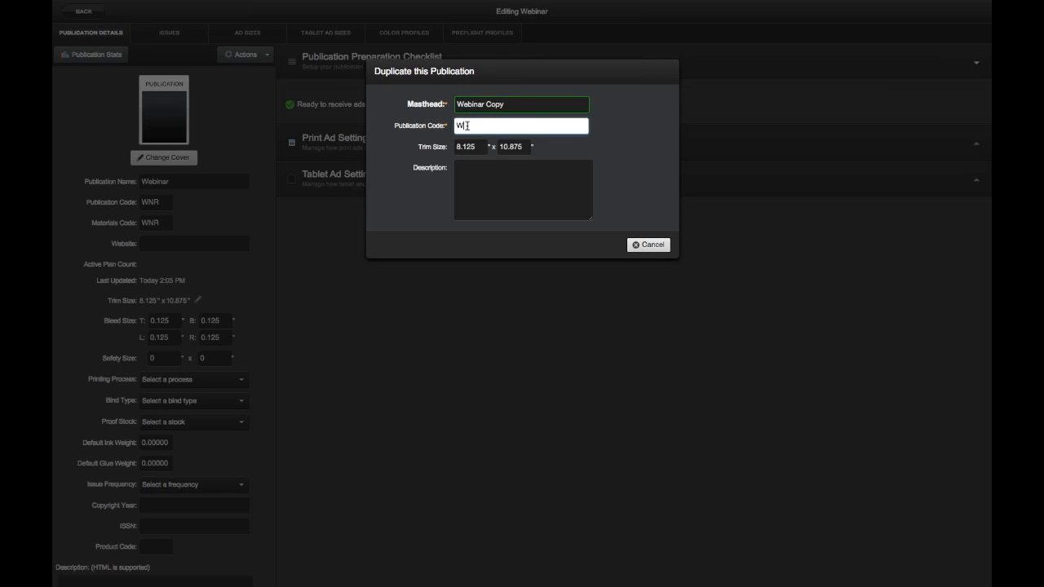
type("oop")
key("BackSpace")
type("o")
key("BackSpace")
type("py")
left_click(628, 214)
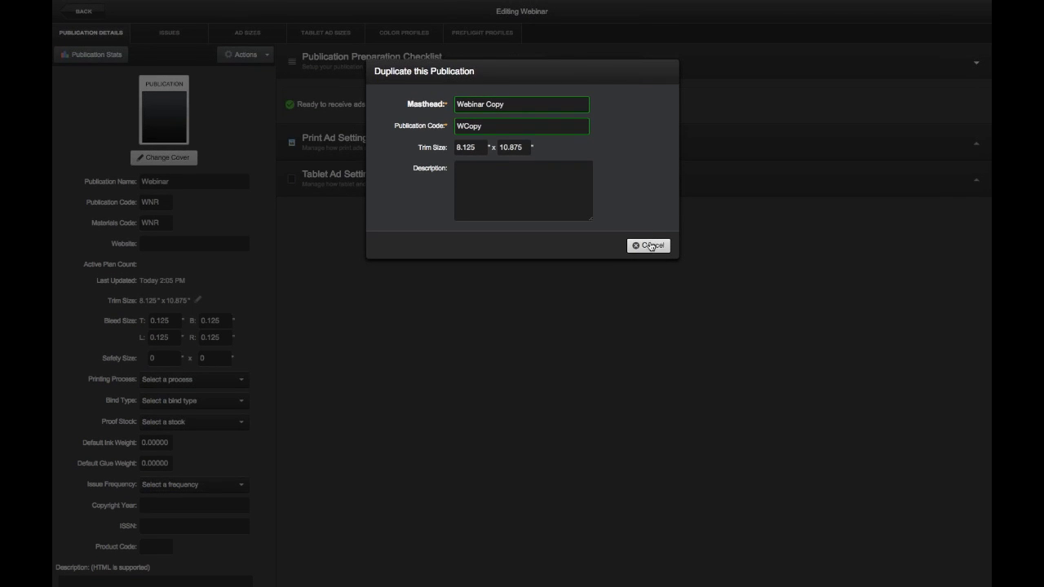
left_click(651, 246)
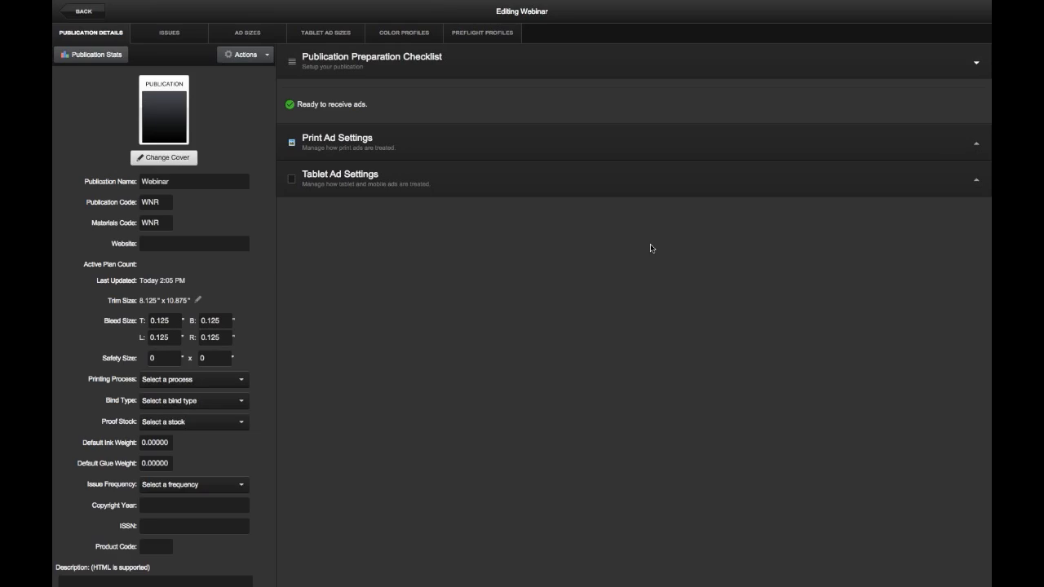
- Return to the publication list and check the Webinar publication's entry
left_click(75, 14)
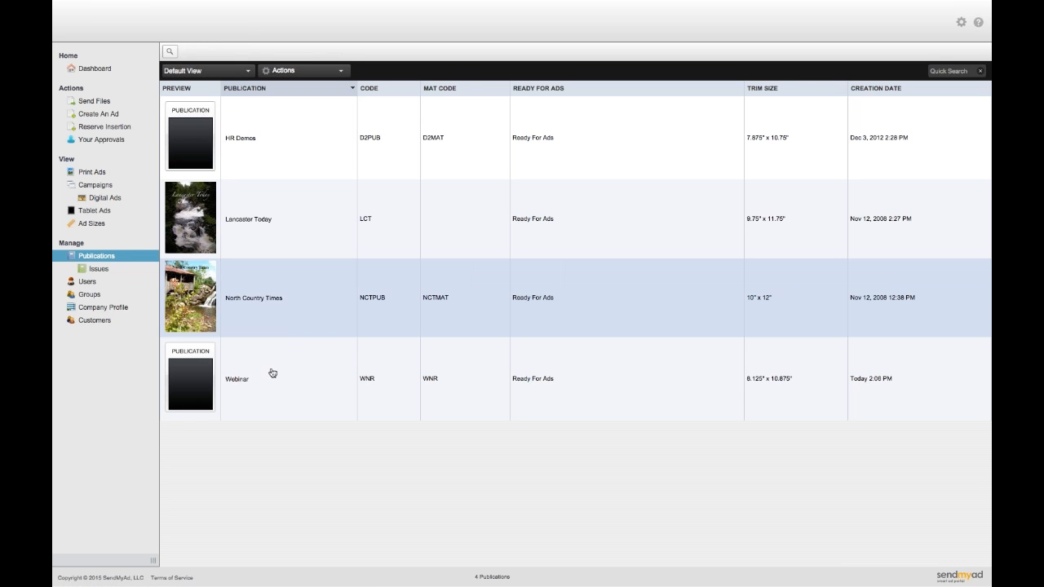
left_click(96, 256)
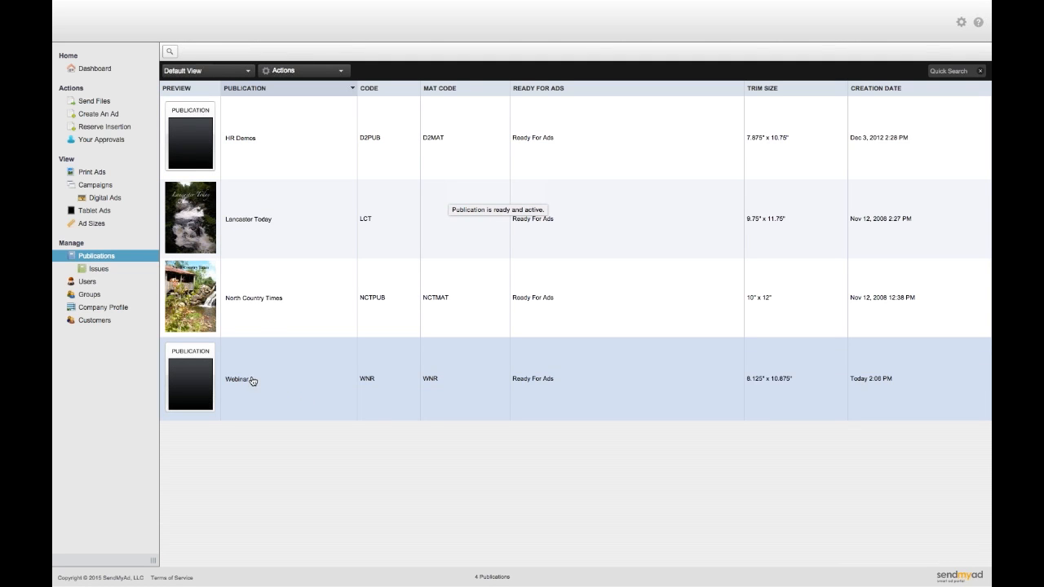
left_click(209, 71)
left_click(380, 57)
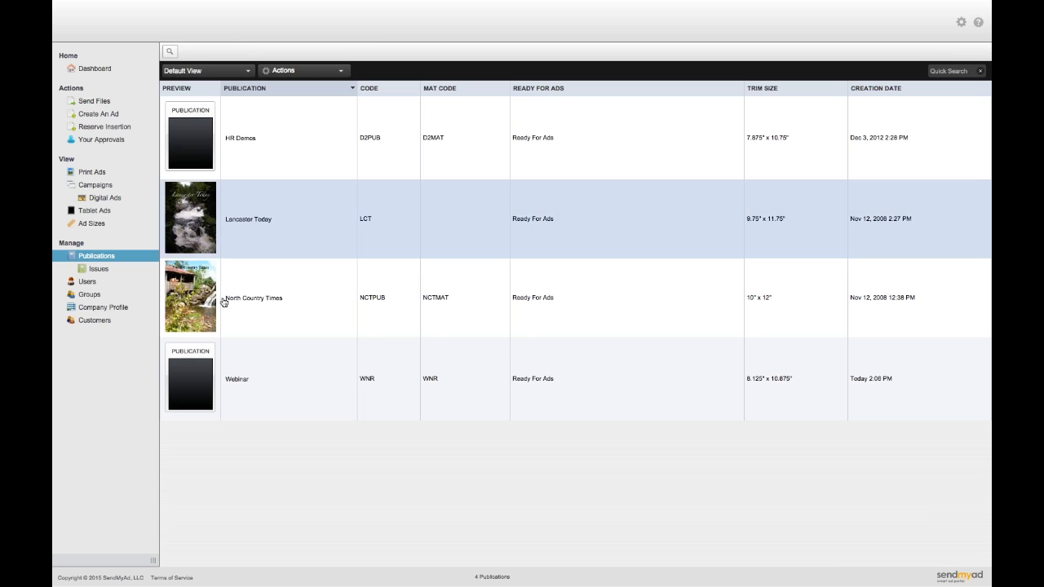
- Reopen the Webinar publication, start its removal, cancel at the confirmation, and return to the publication list
double_click(235, 379)
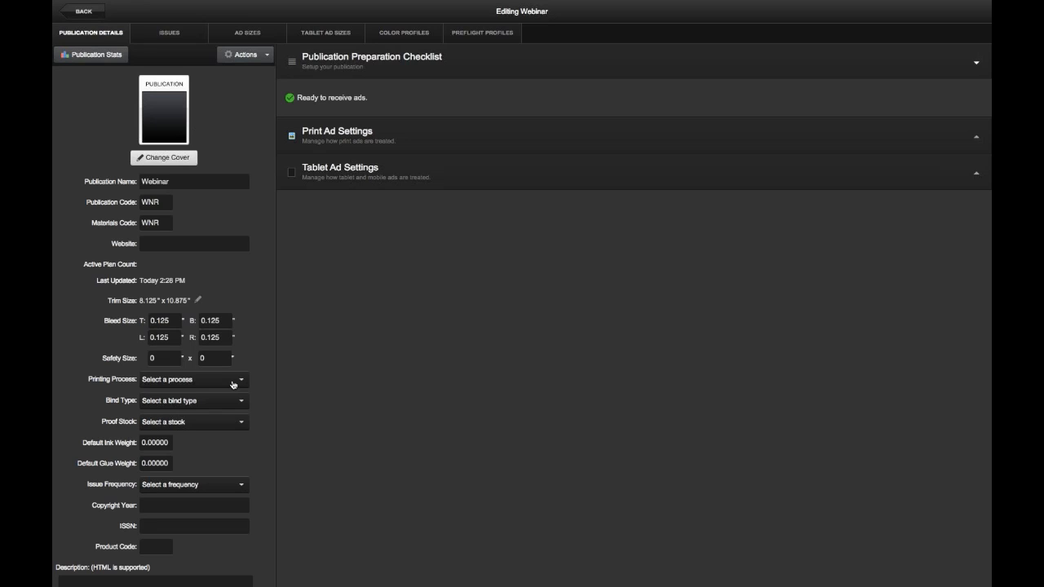
left_click(247, 55)
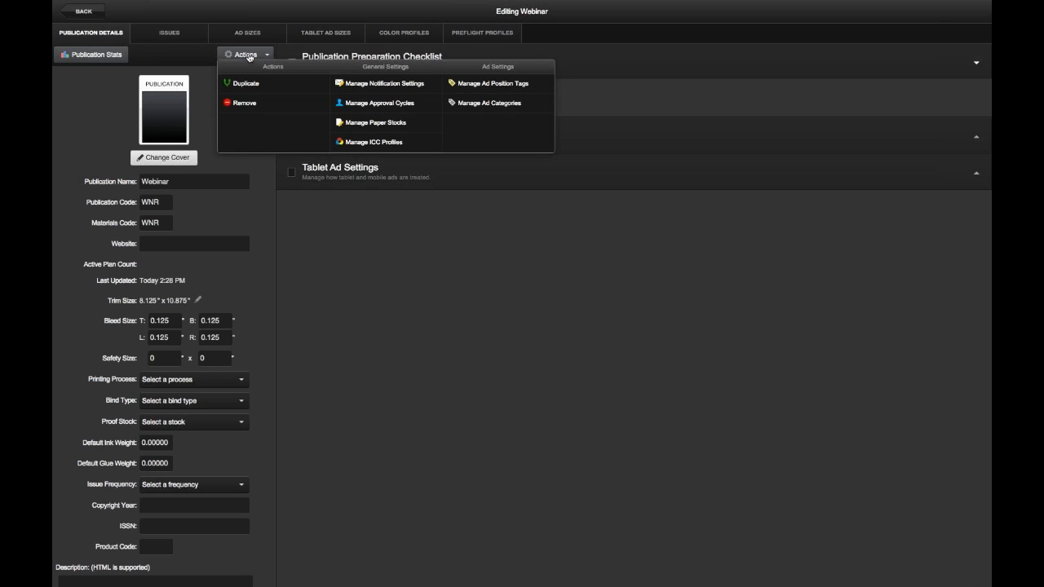
left_click(254, 104)
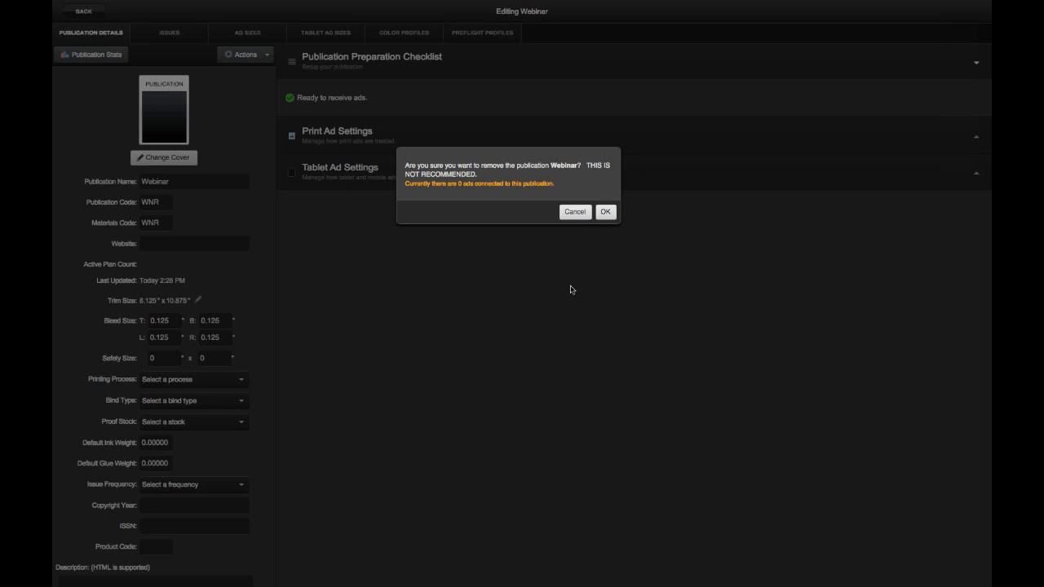
left_click(575, 214)
left_click(83, 11)
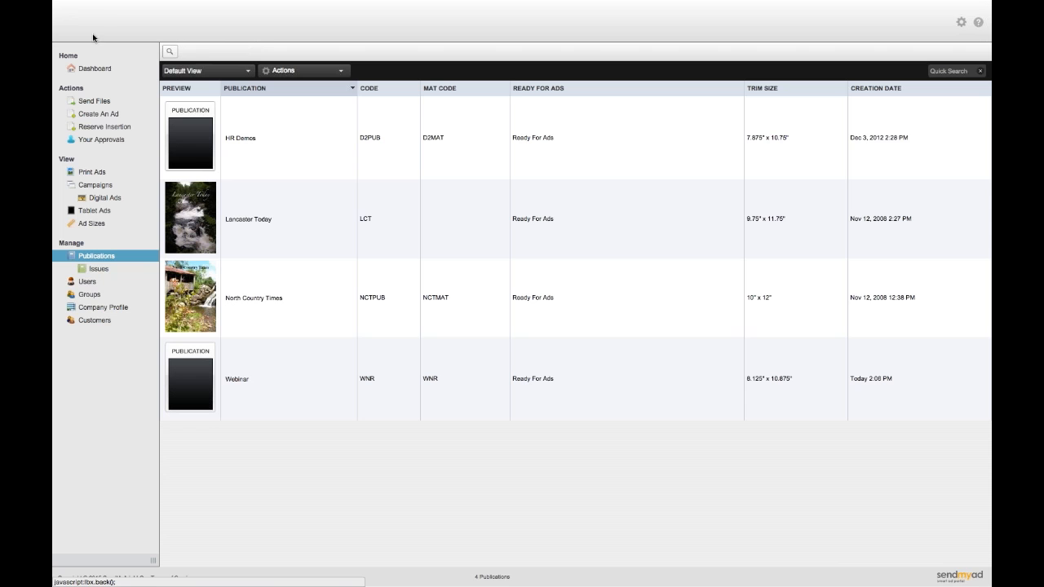